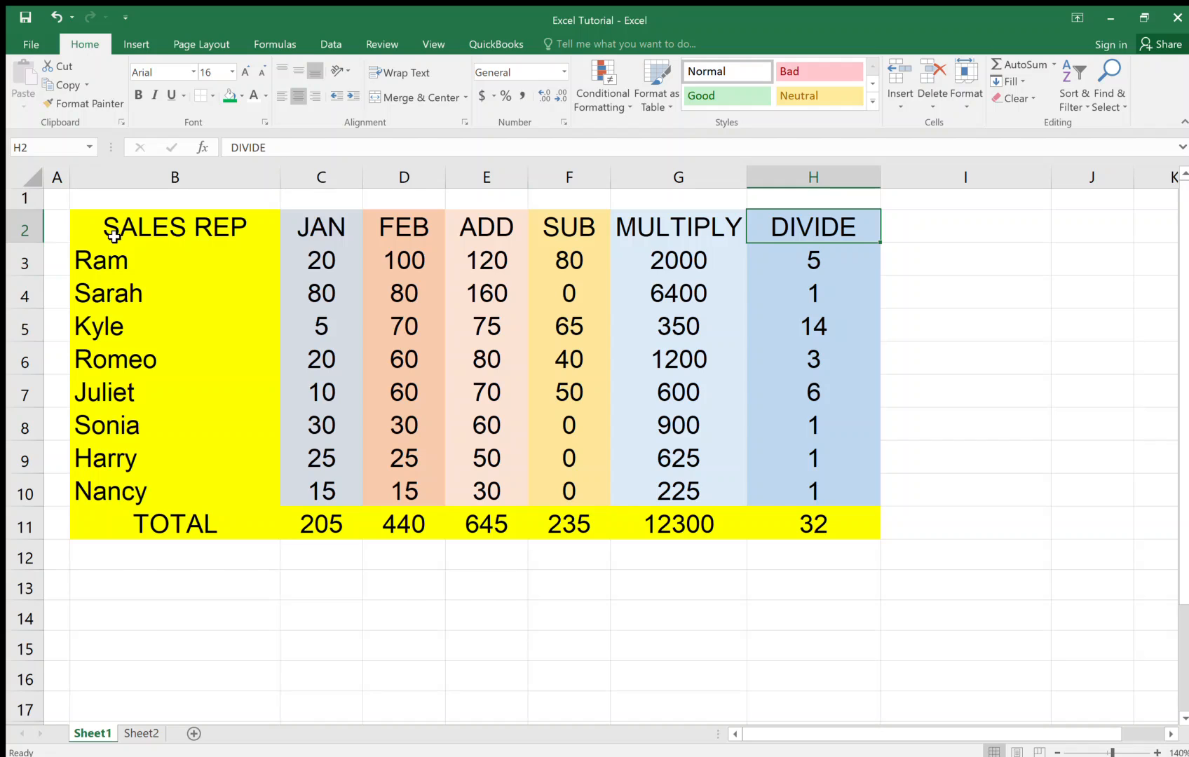
Step: Examine the sales table on Sheet1 and the power and root function tables on Sheet2
left_click_drag(114, 236, 808, 524)
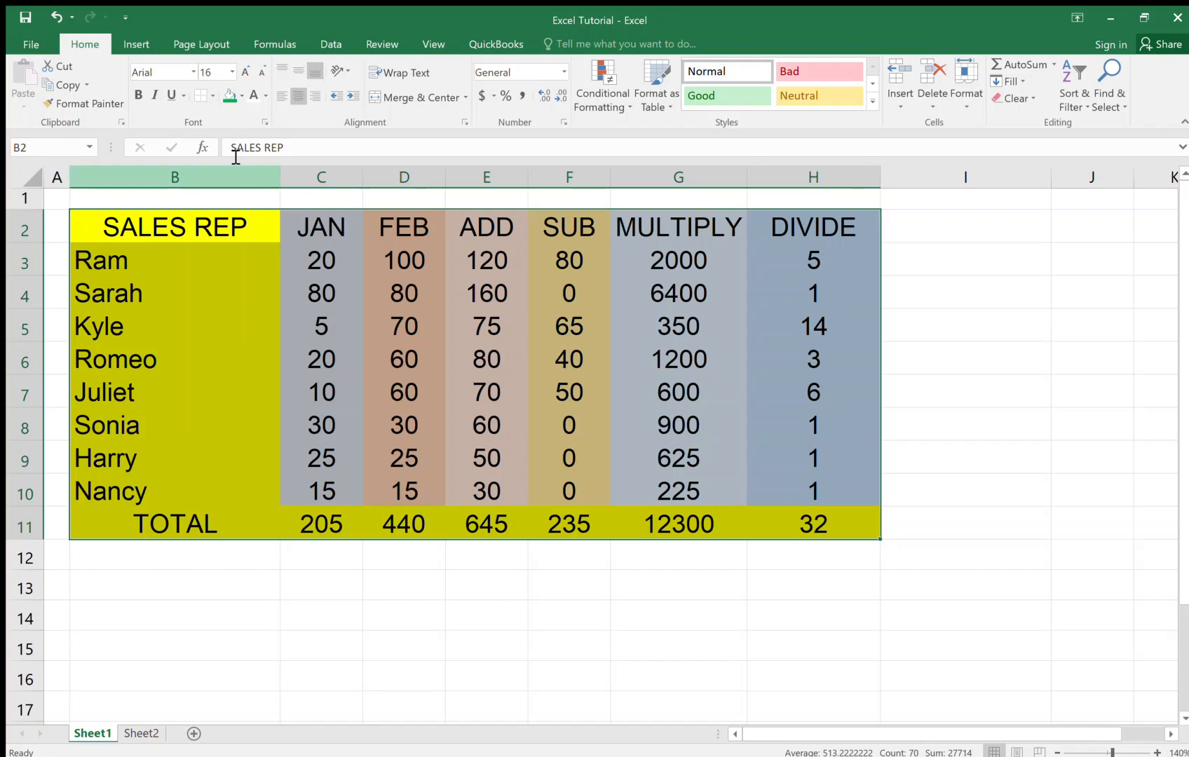
left_click(186, 75)
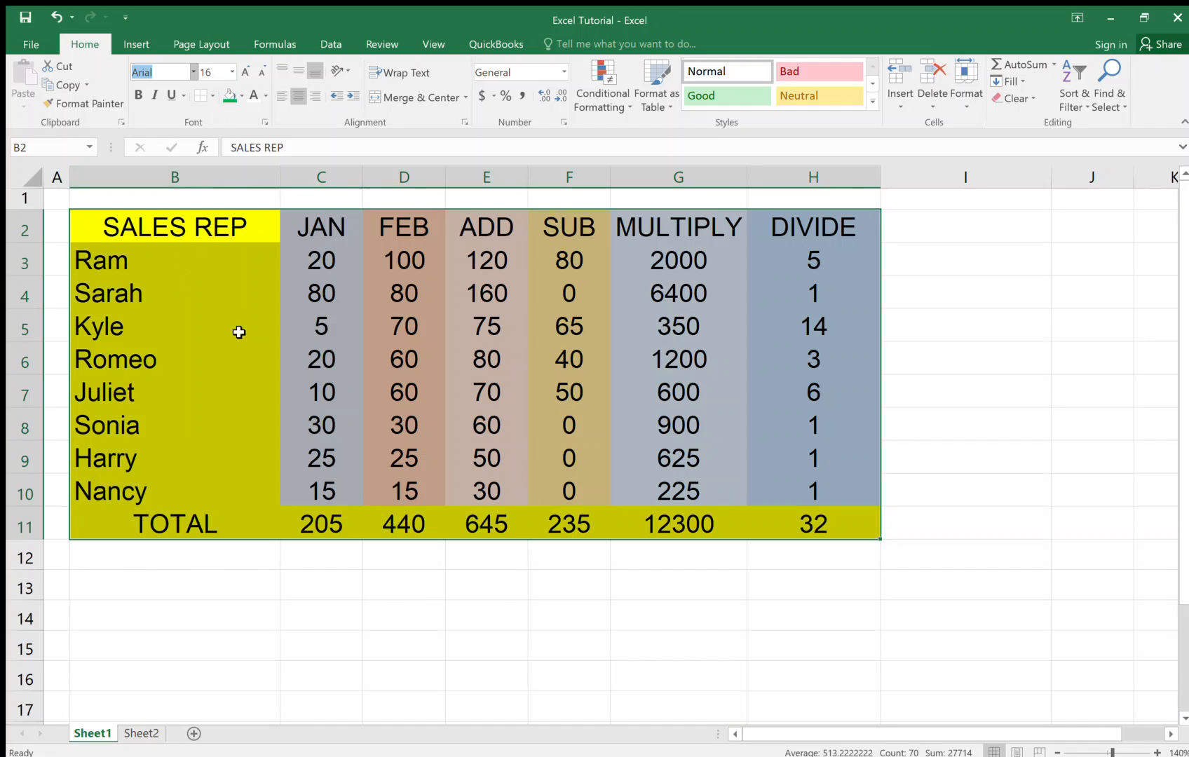
left_click(147, 574)
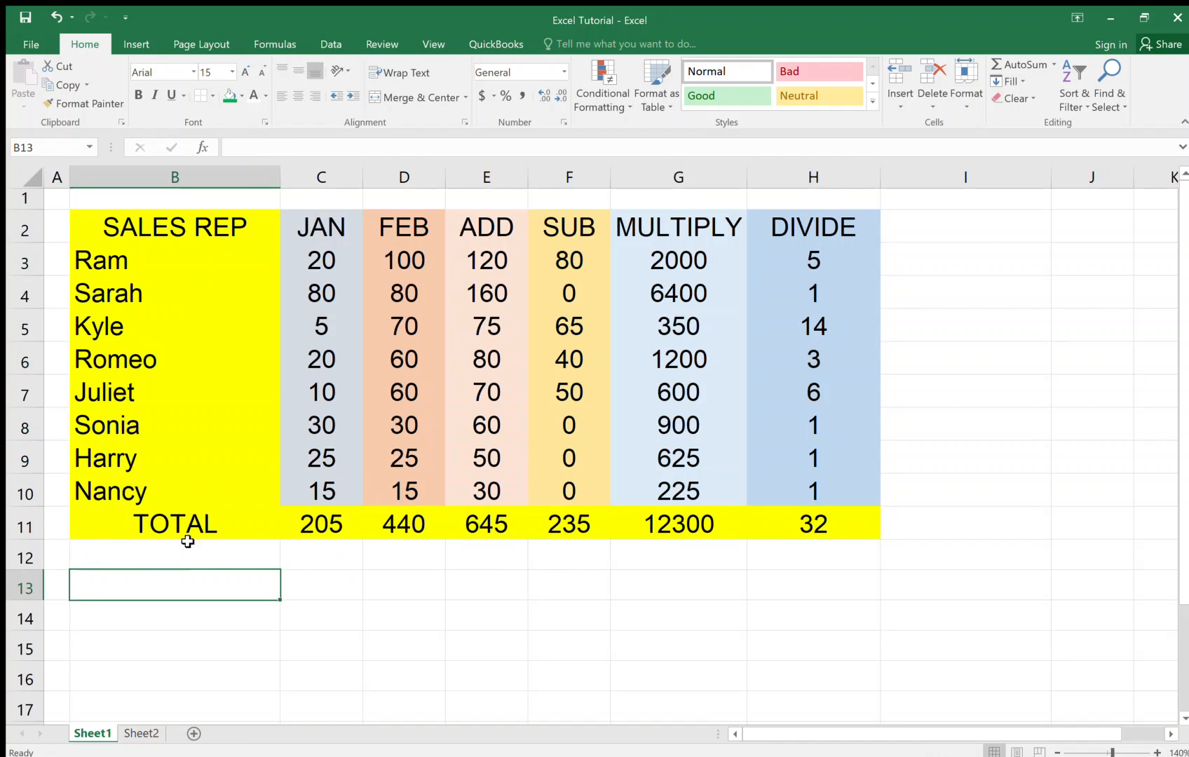
left_click(202, 524)
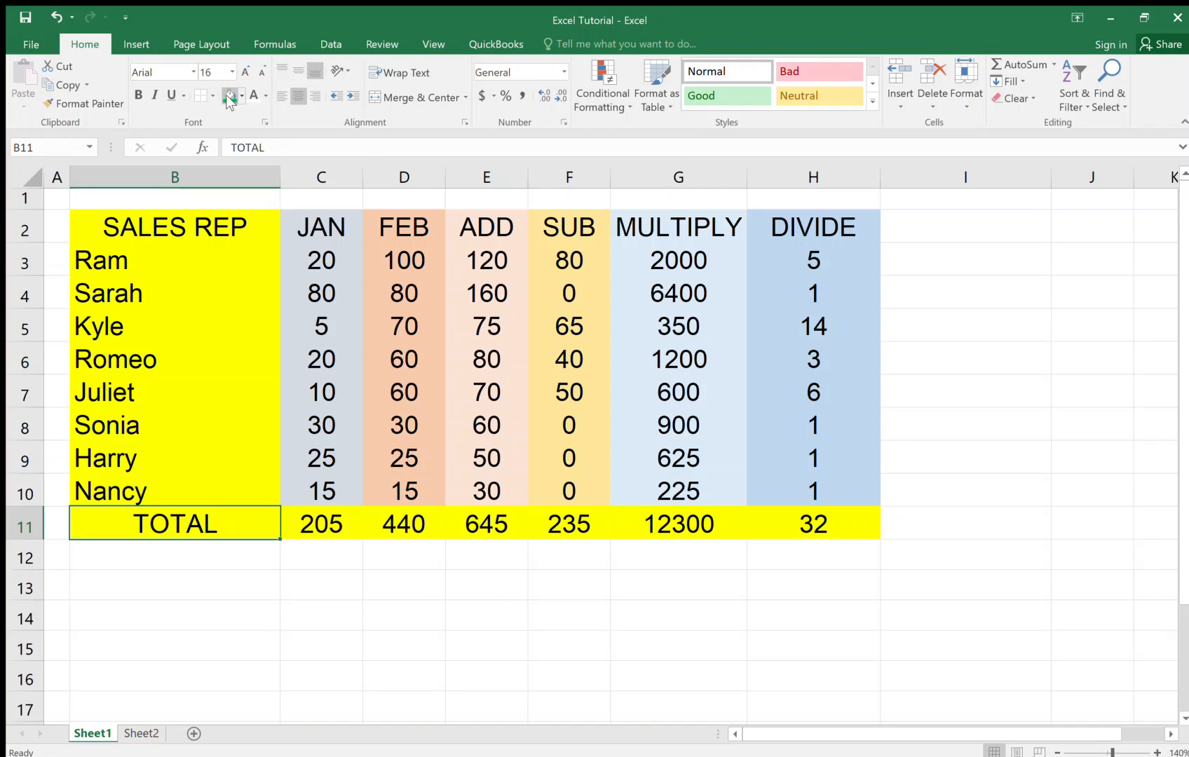
left_click(275, 585)
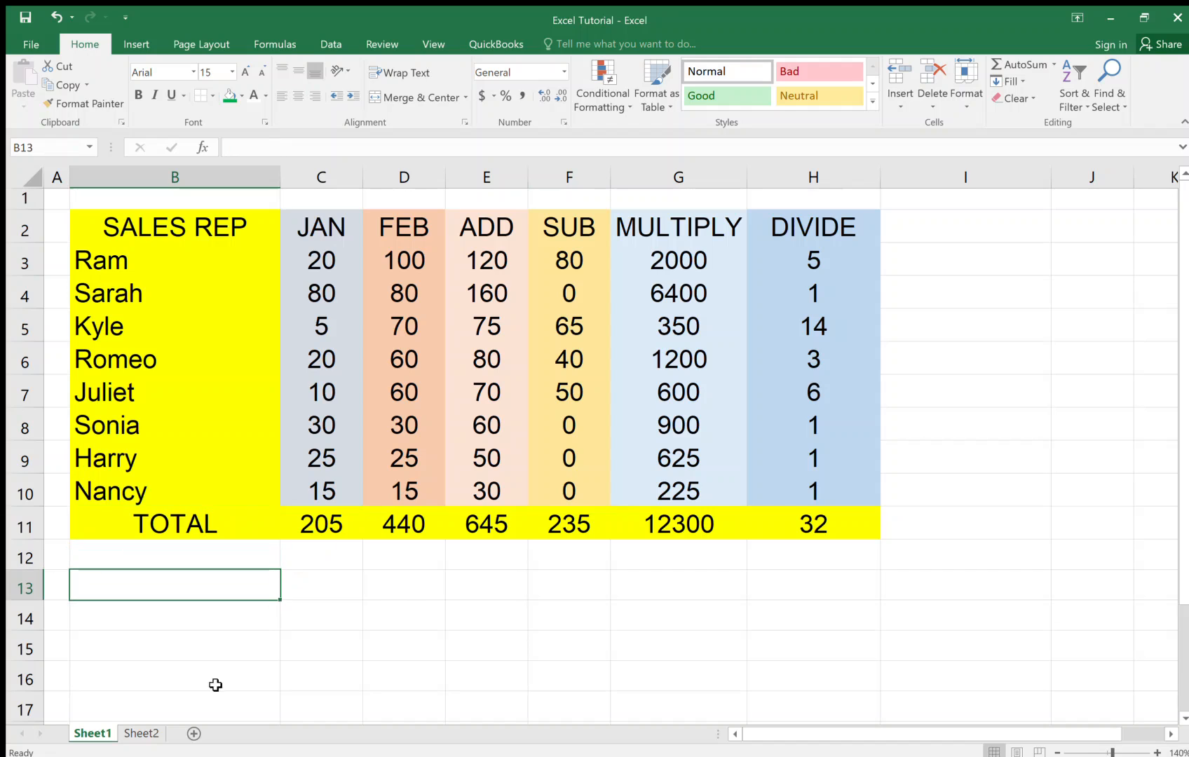
left_click(153, 733)
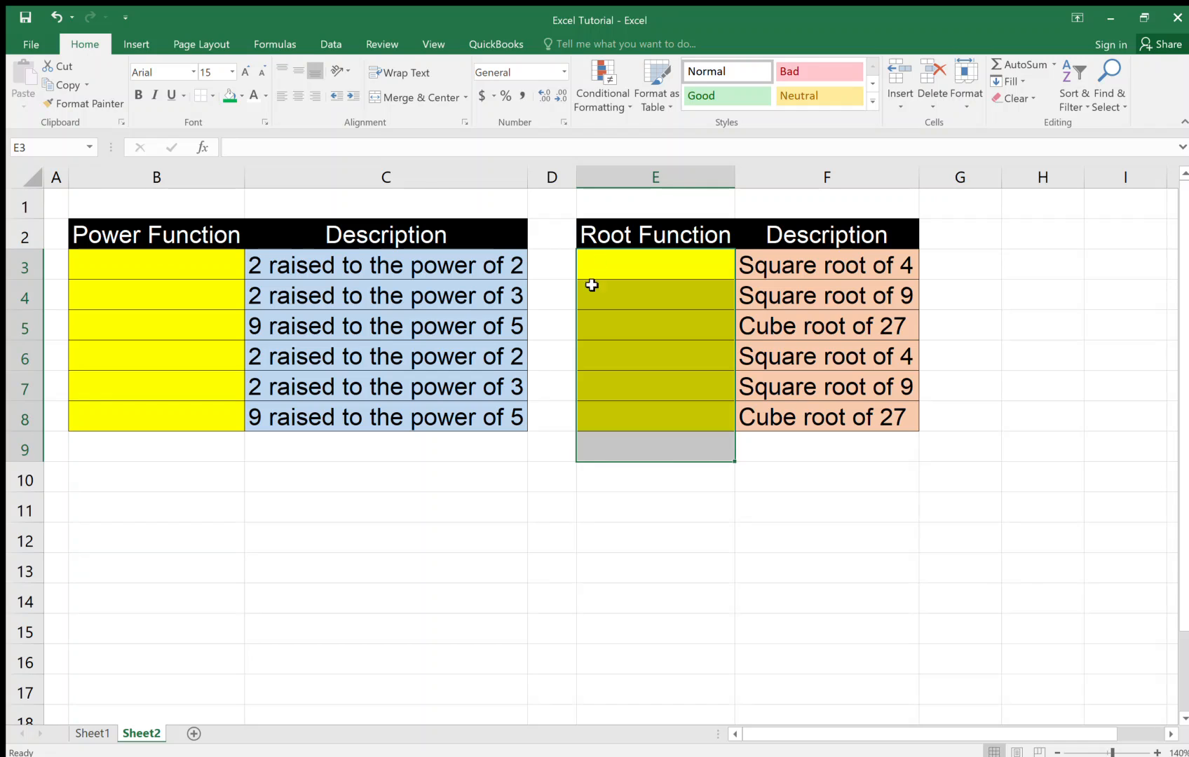
left_click(457, 480)
left_click(88, 734)
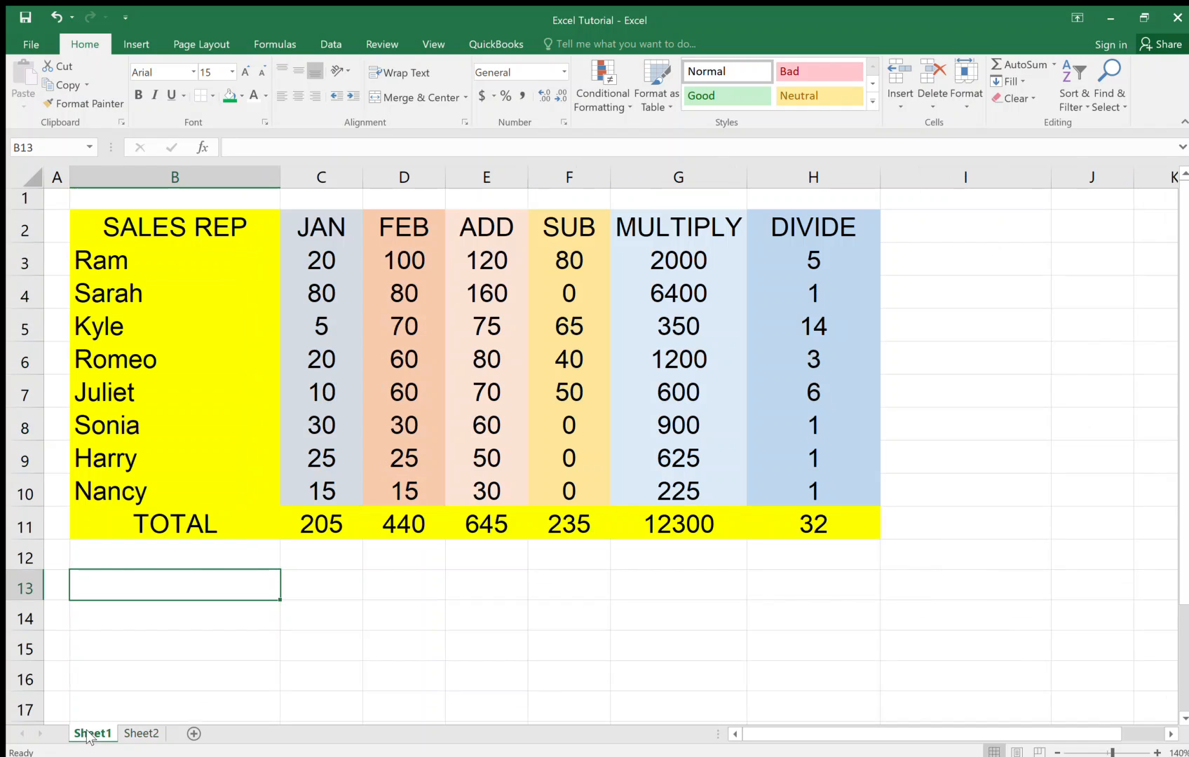
Step: Clear the calculated results in E3:H10 and the totals in C11:H11 on Sheet1, keeping the cell formatting
left_click(492, 259)
left_click_drag(492, 258, 773, 483)
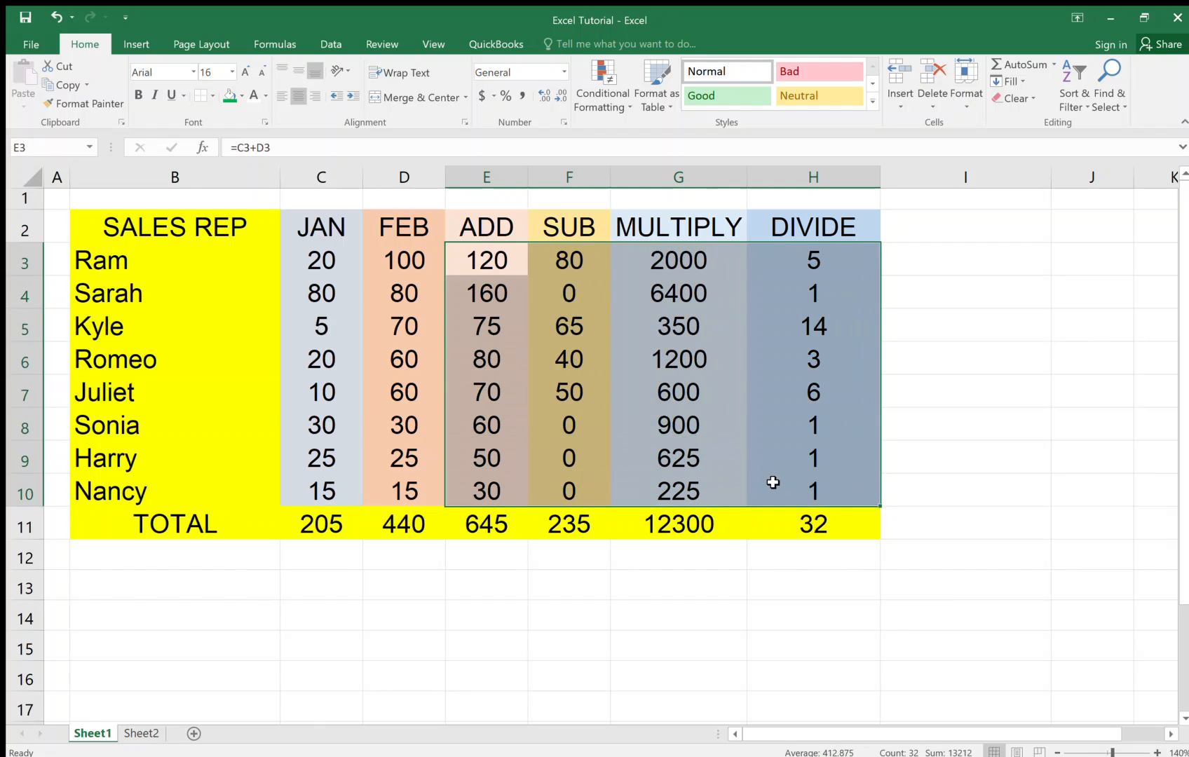
key("Delete")
left_click_drag(337, 545, 775, 520)
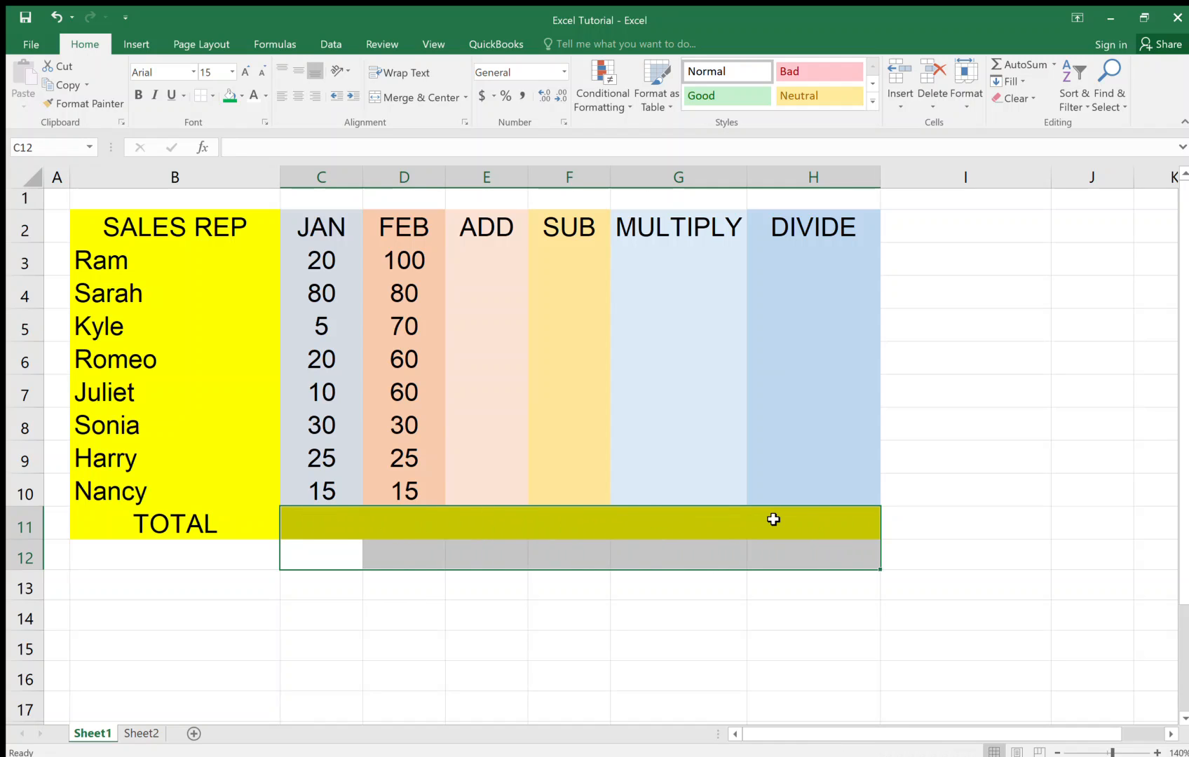
left_click(469, 257)
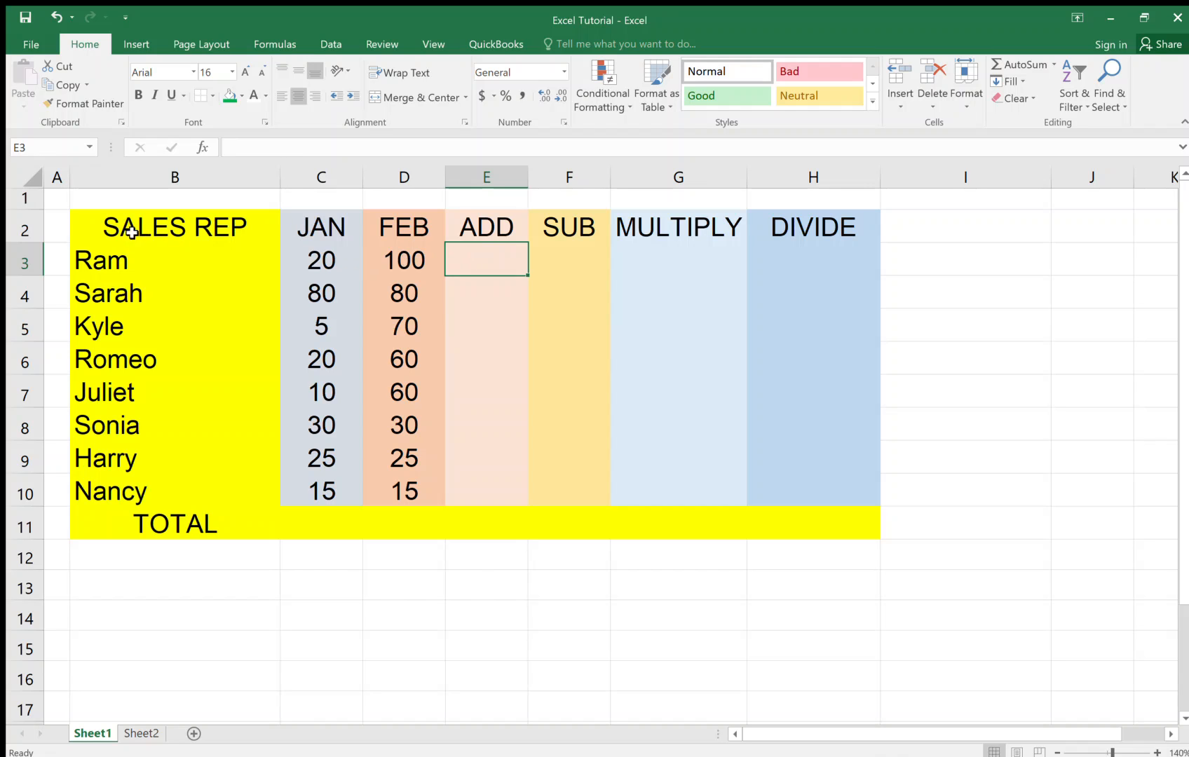
Step: Set the whole sales table B2:H11 to the Algerian font at size 18
left_click_drag(125, 231, 778, 512)
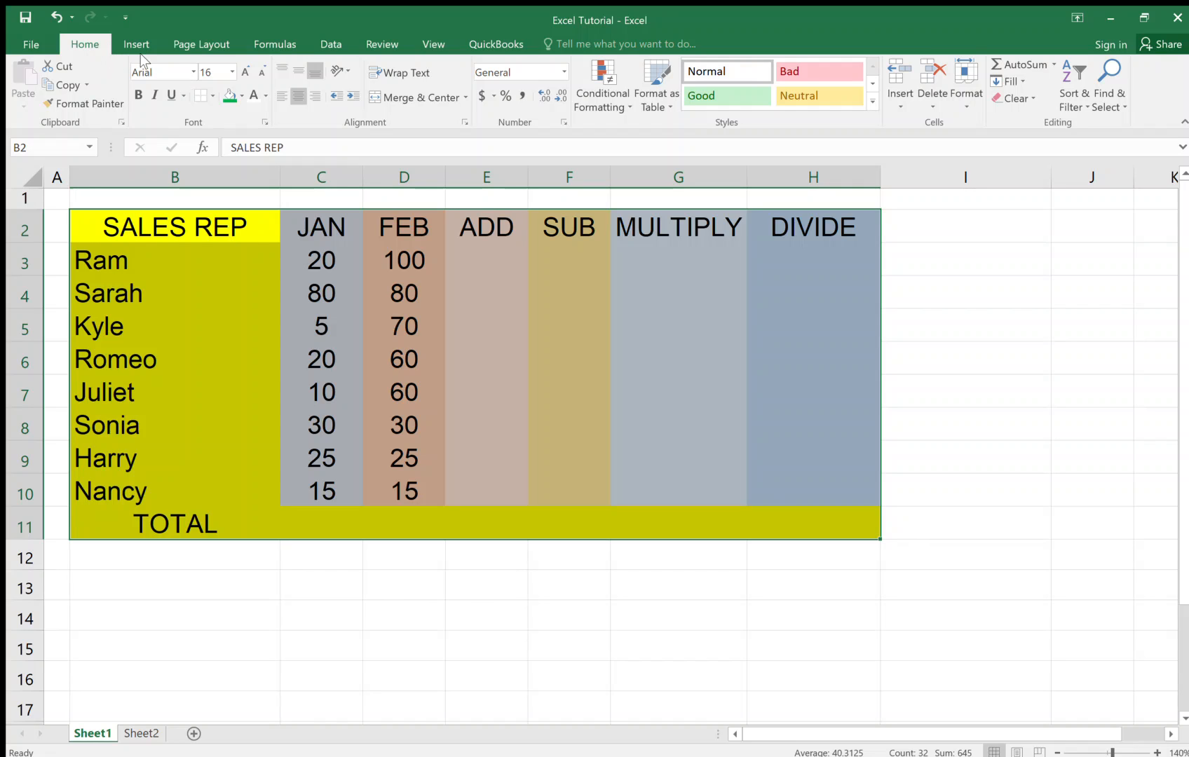
left_click(188, 72)
type("Algerian")
key("Return")
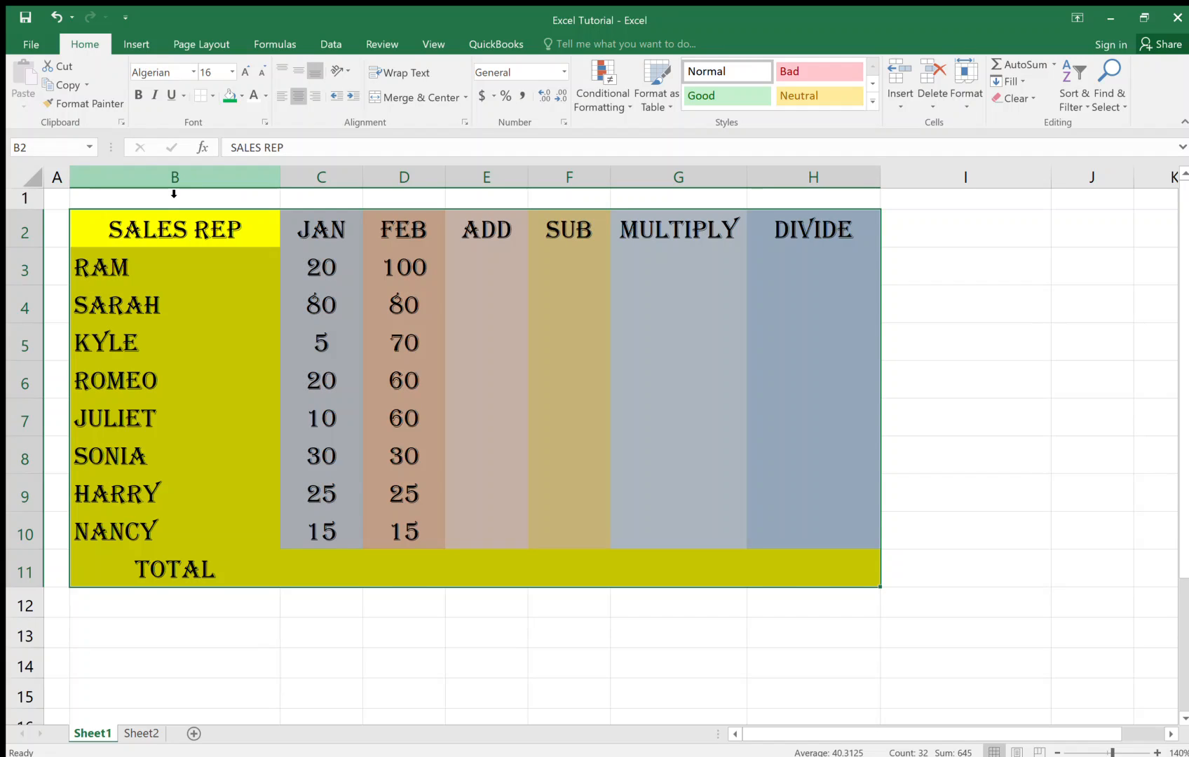
left_click(227, 72)
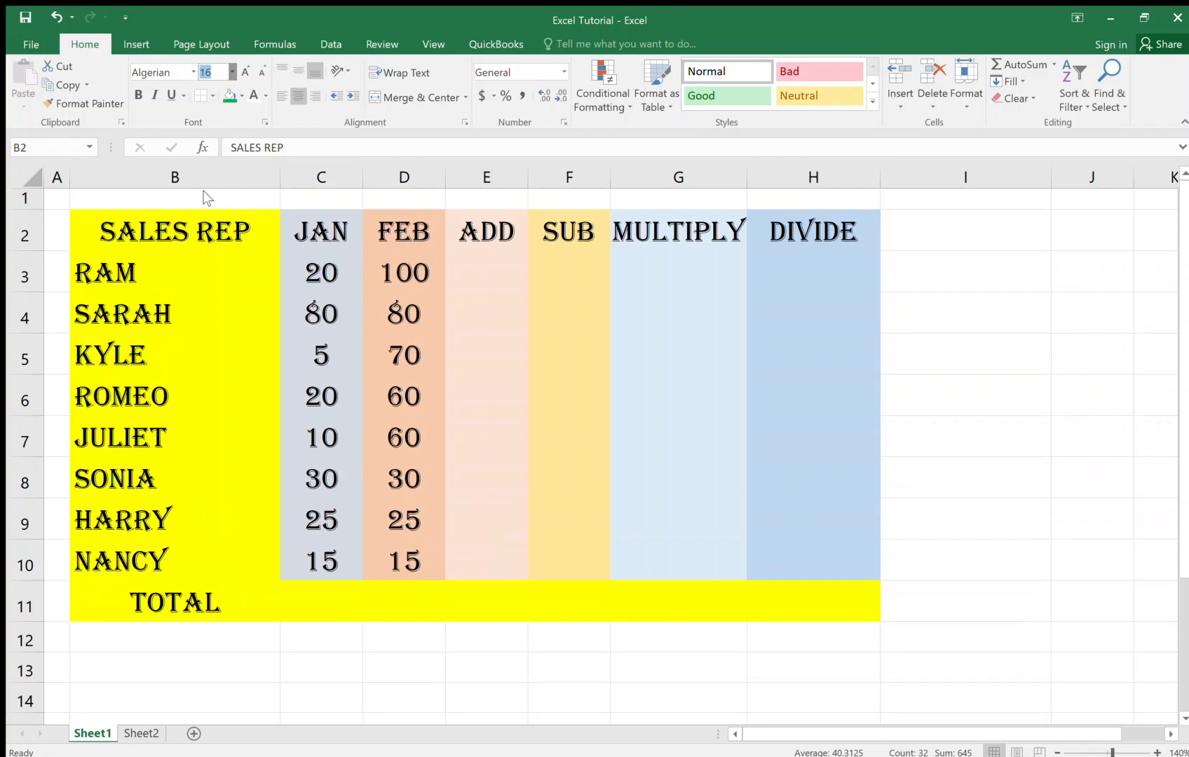
type("18")
key("Return")
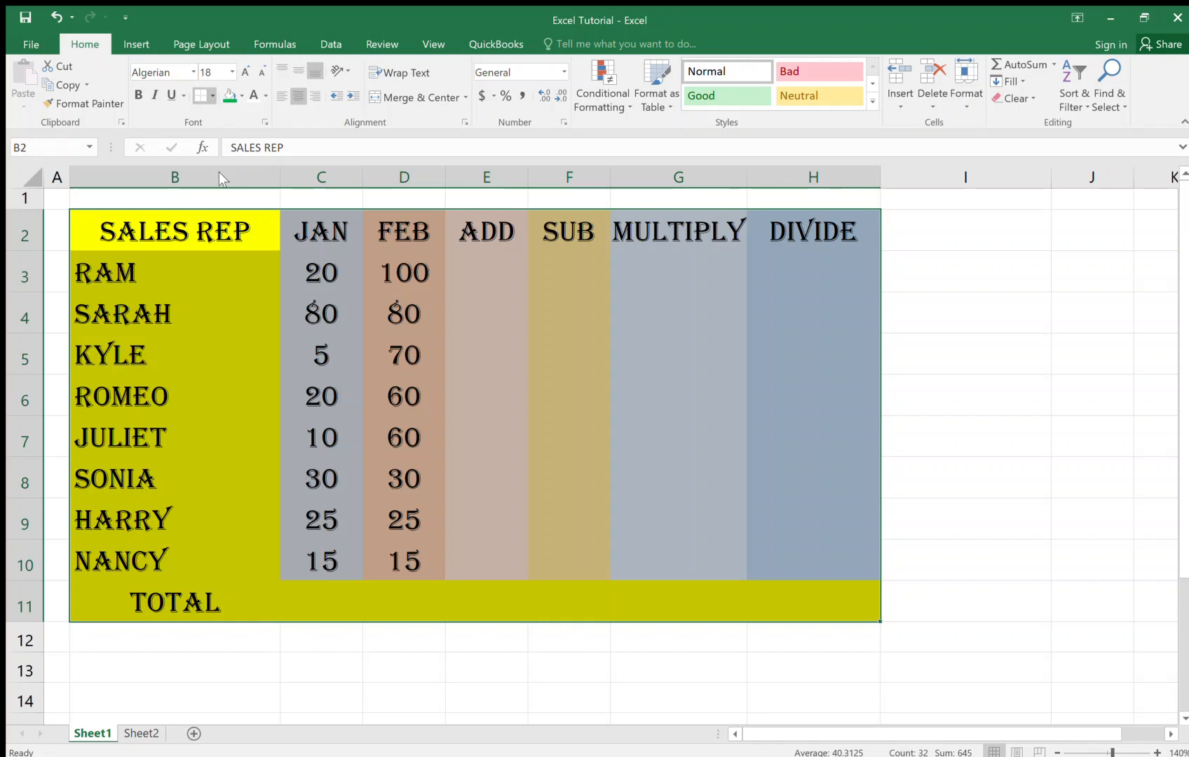
Step: Apply all borders and an outside border to the sales table B2:H11
key("alt+h")
key("b")
key("a")
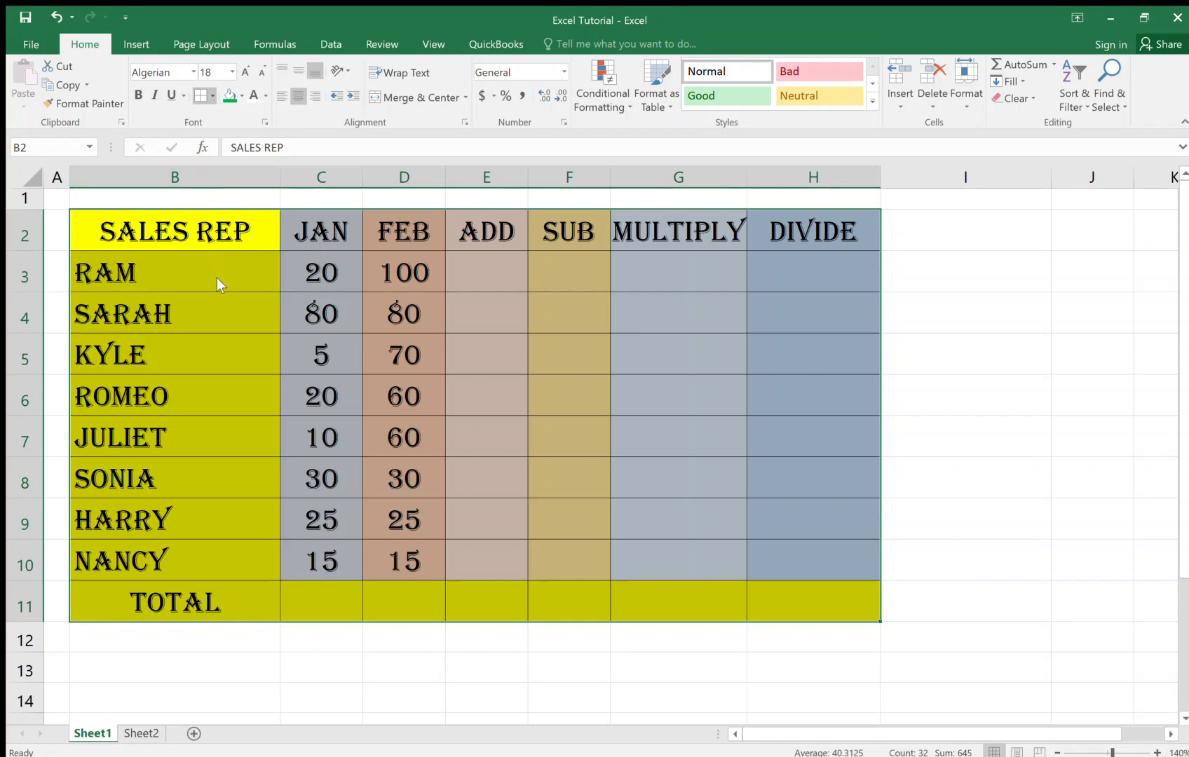
Step: Make the header row B2:H2 bold and underlined, and make the TOTAL label in B11 bold
left_click(179, 240)
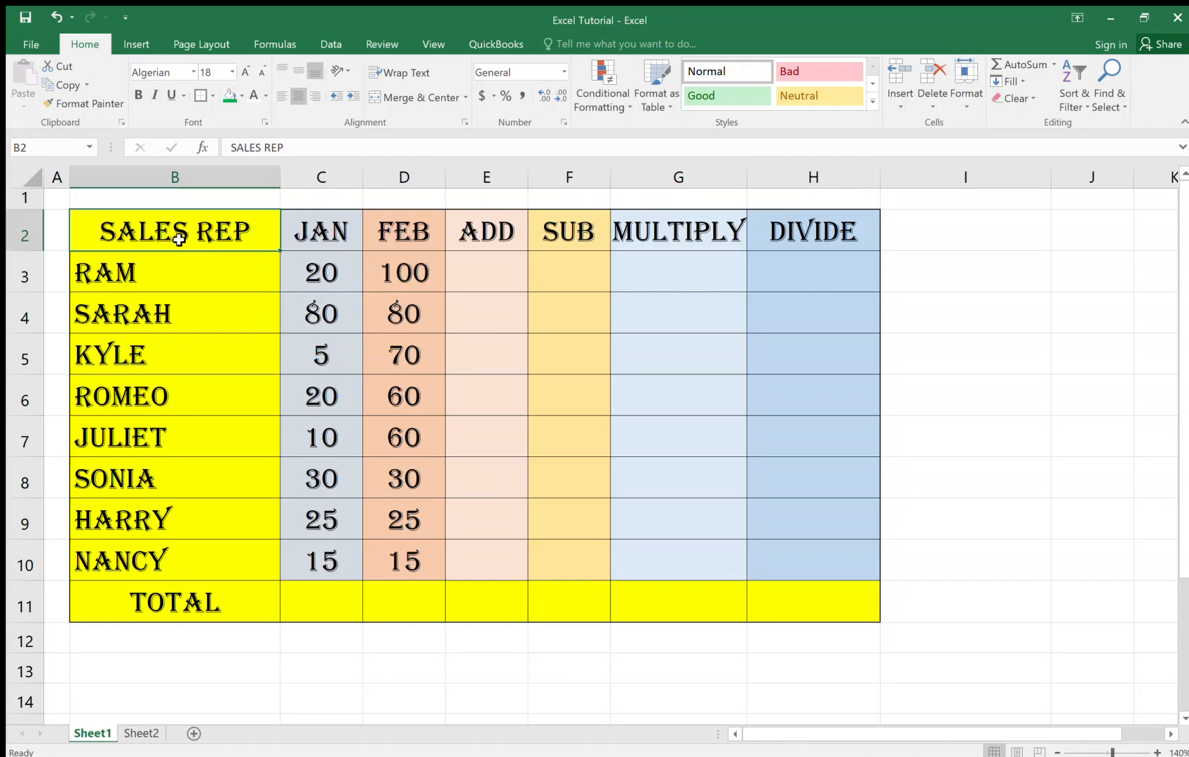
left_click_drag(178, 239, 784, 246)
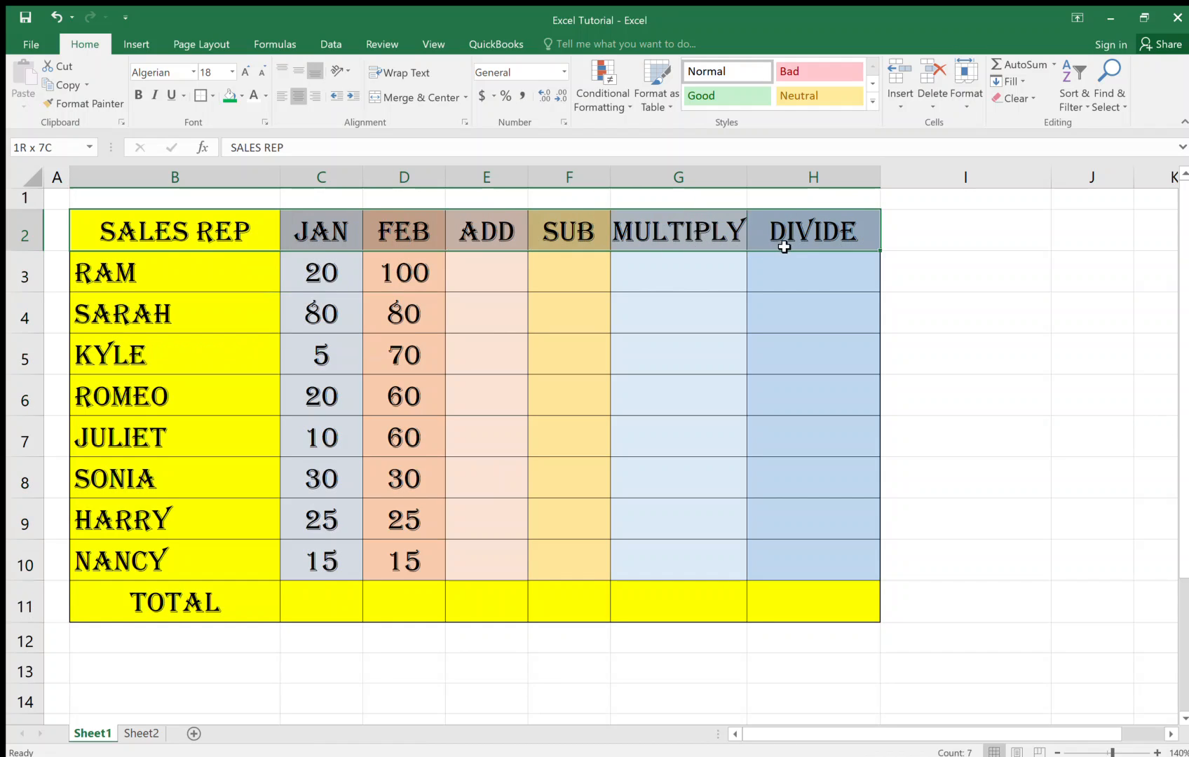
left_click(138, 92)
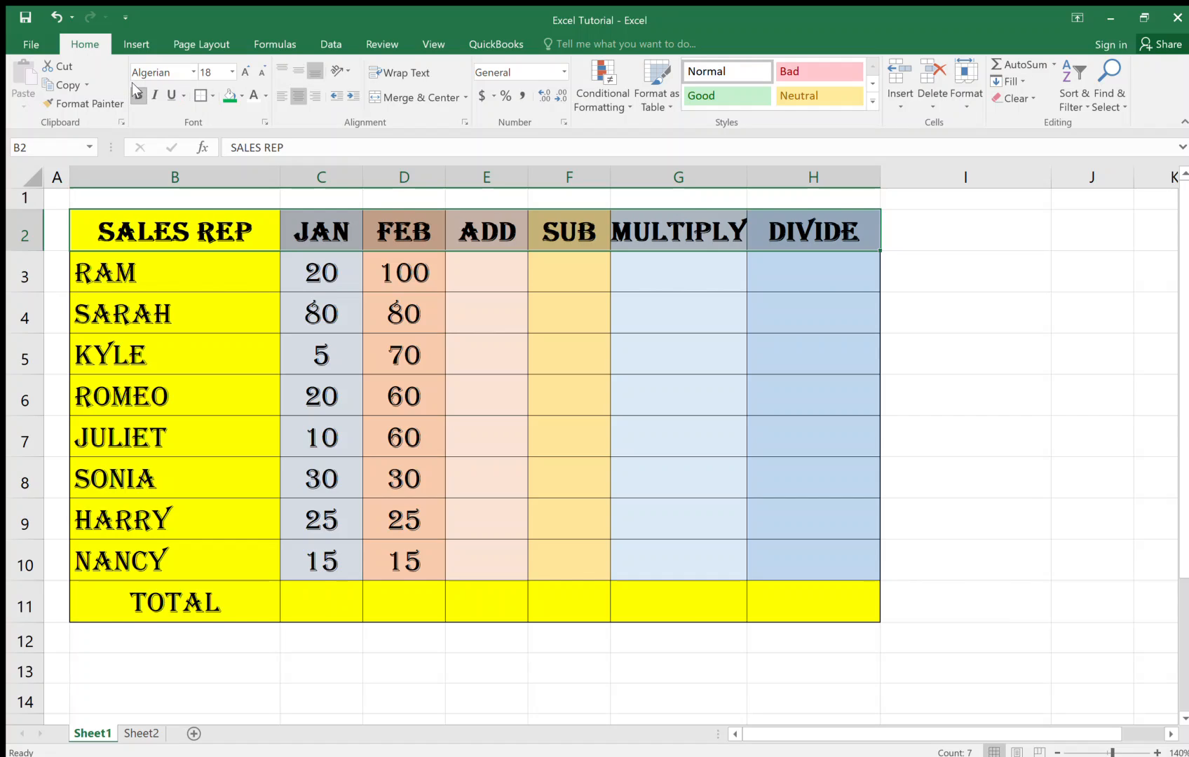
left_click(169, 96)
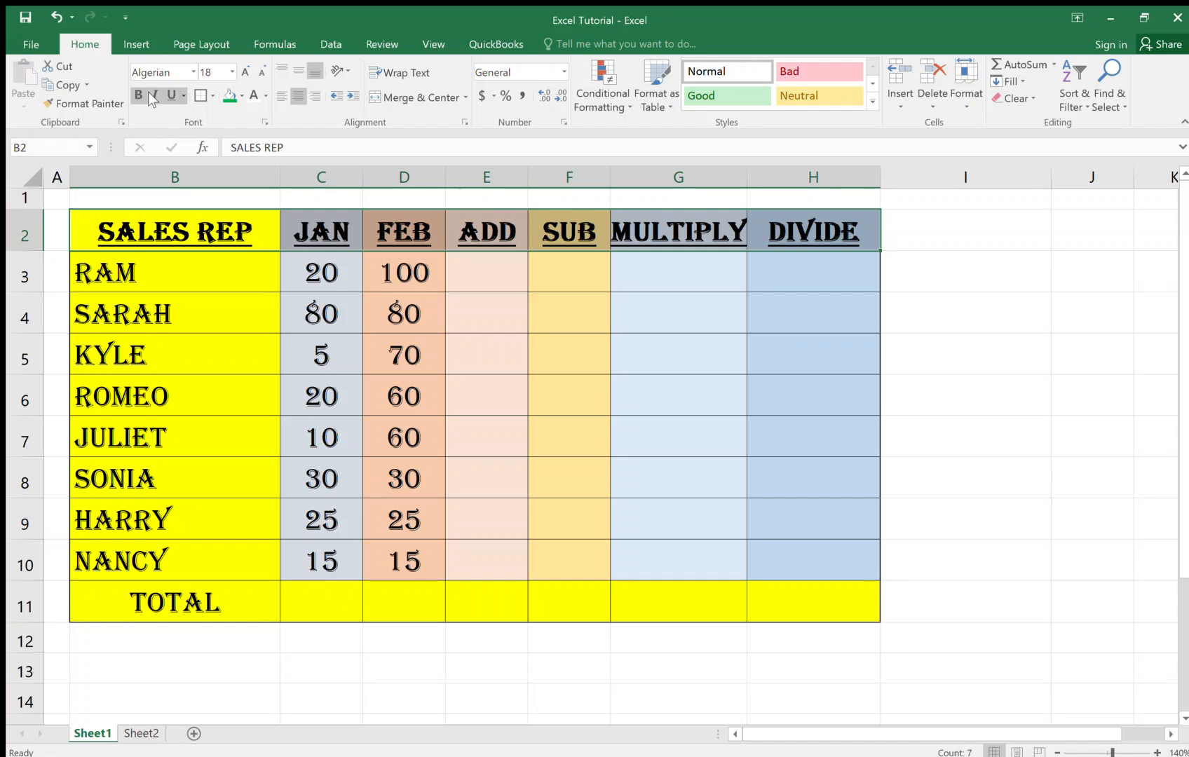
left_click(150, 95)
left_click(148, 91)
left_click(145, 605)
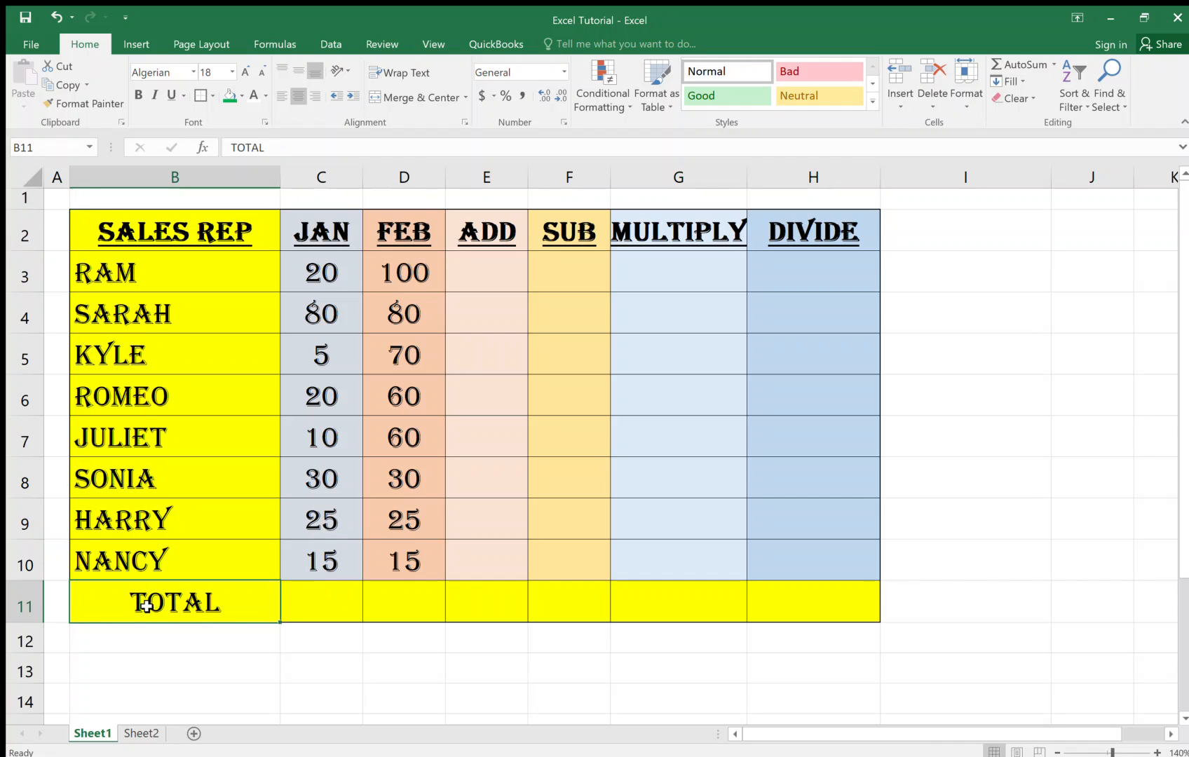
left_click(138, 95)
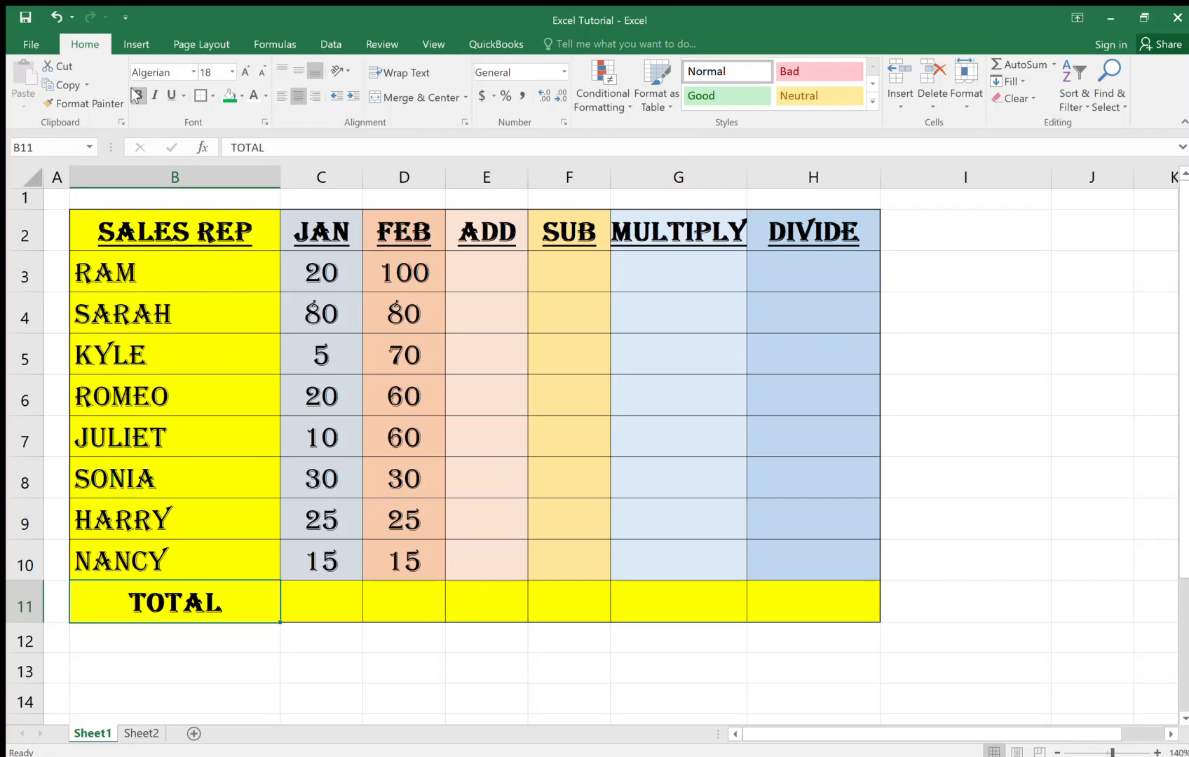
Step: Enter the formula =C3+D3 in cell E3 to add the January and February sales
left_click(490, 282)
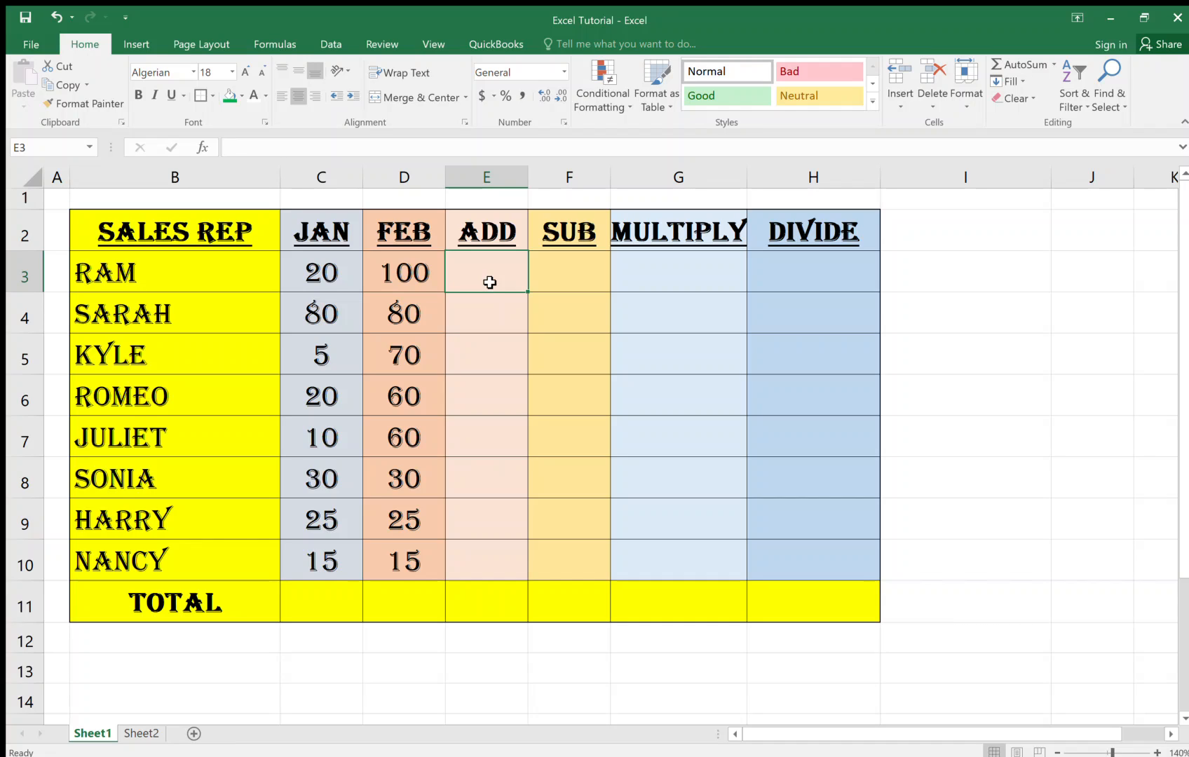
type("=")
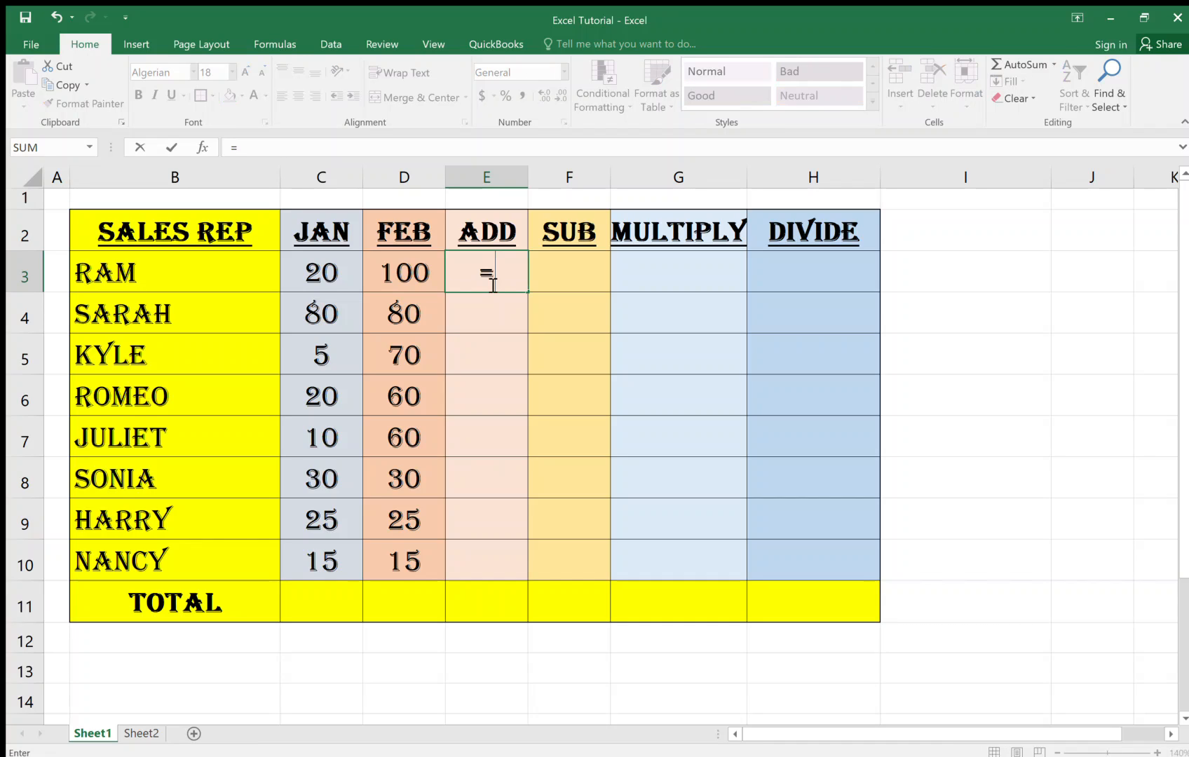
left_click(313, 276)
type("+")
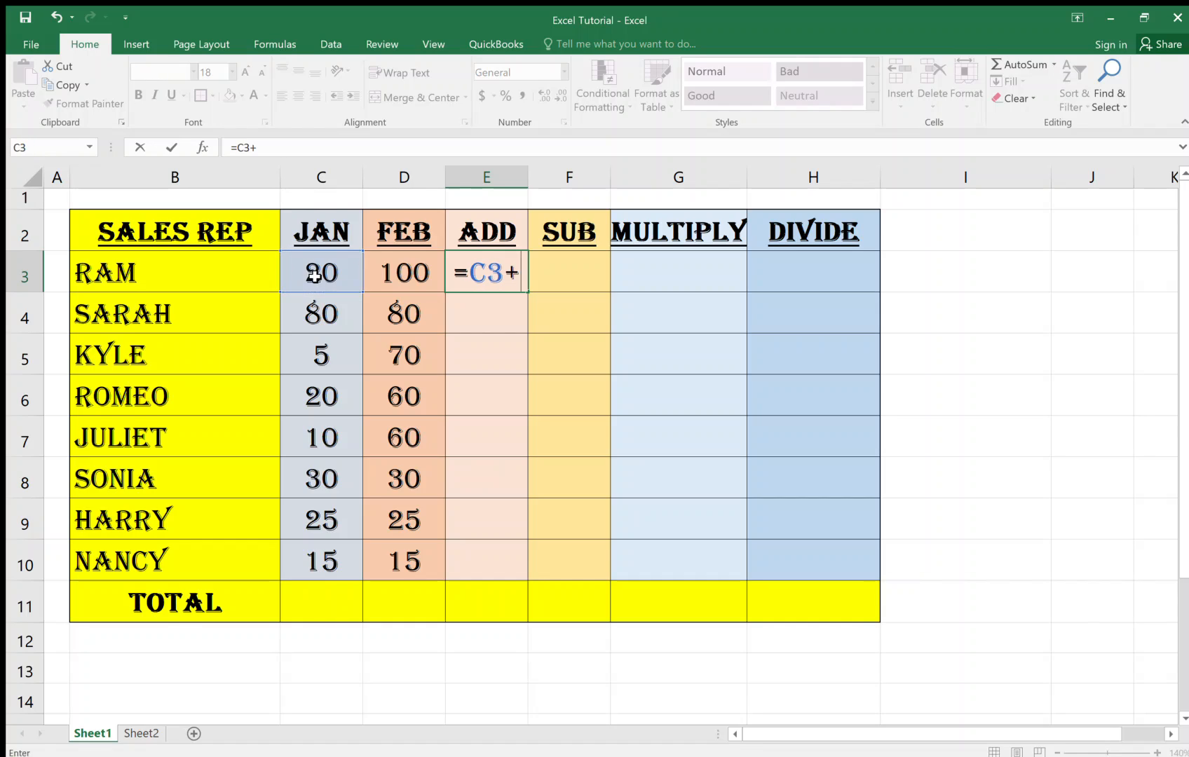
left_click(375, 275)
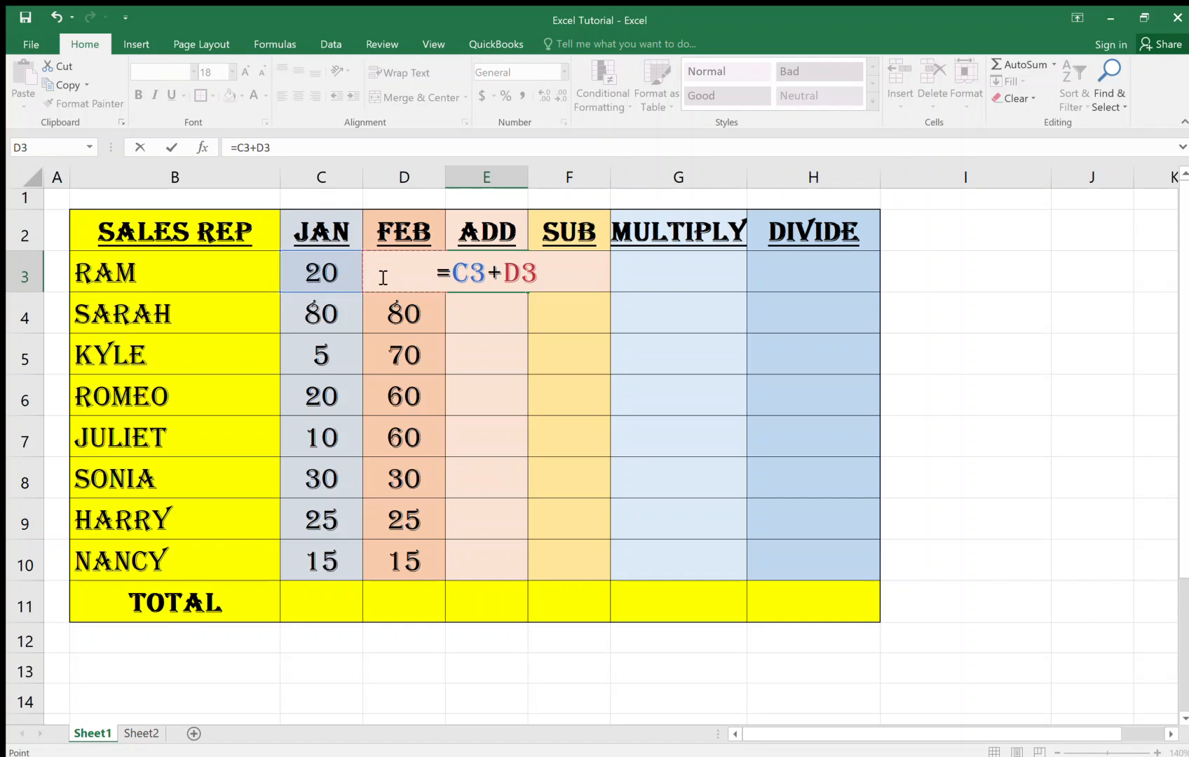
key("Return")
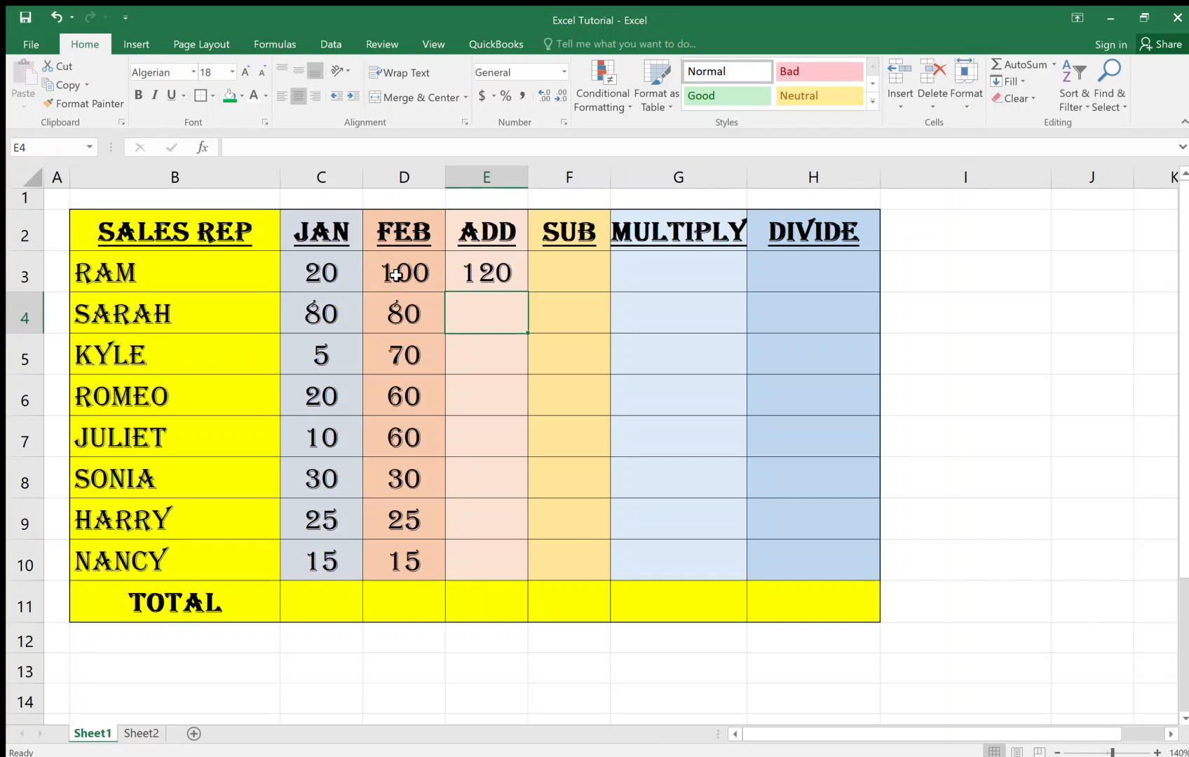
Step: Fill the addition formula from E3 down to E10 and check the copied formula in E10
left_click(493, 276)
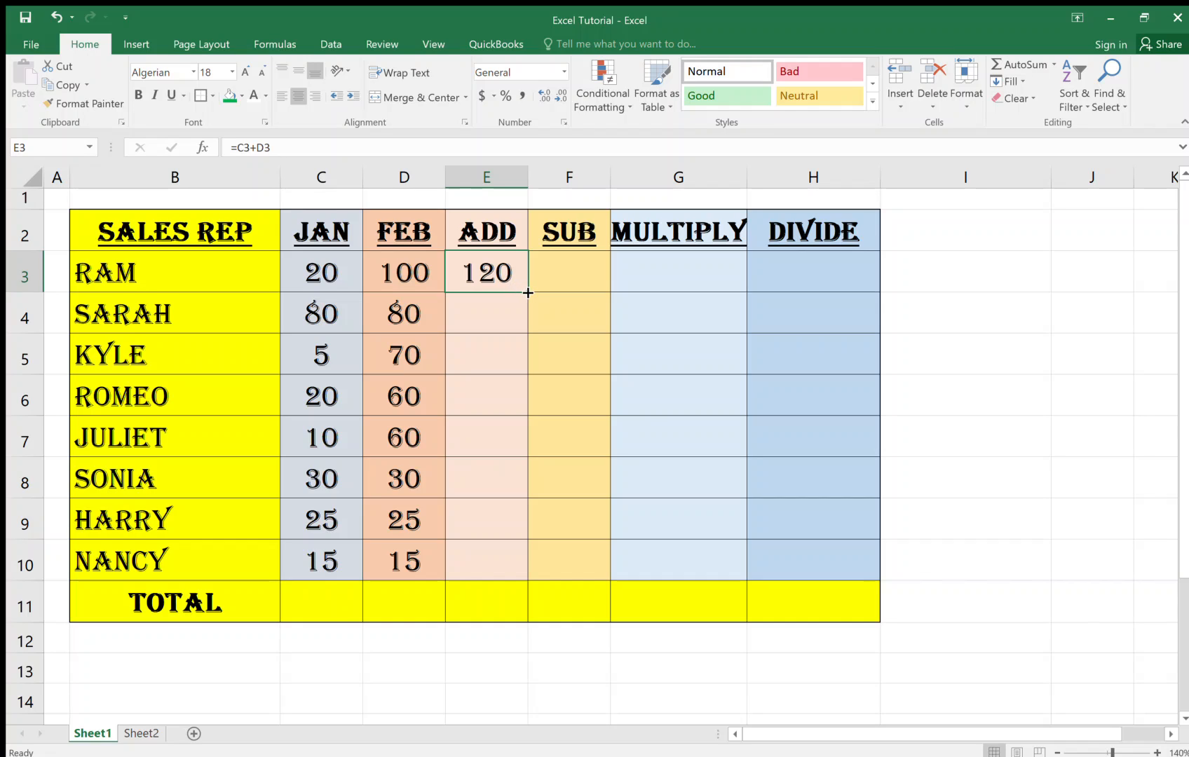
left_click_drag(527, 292, 519, 573)
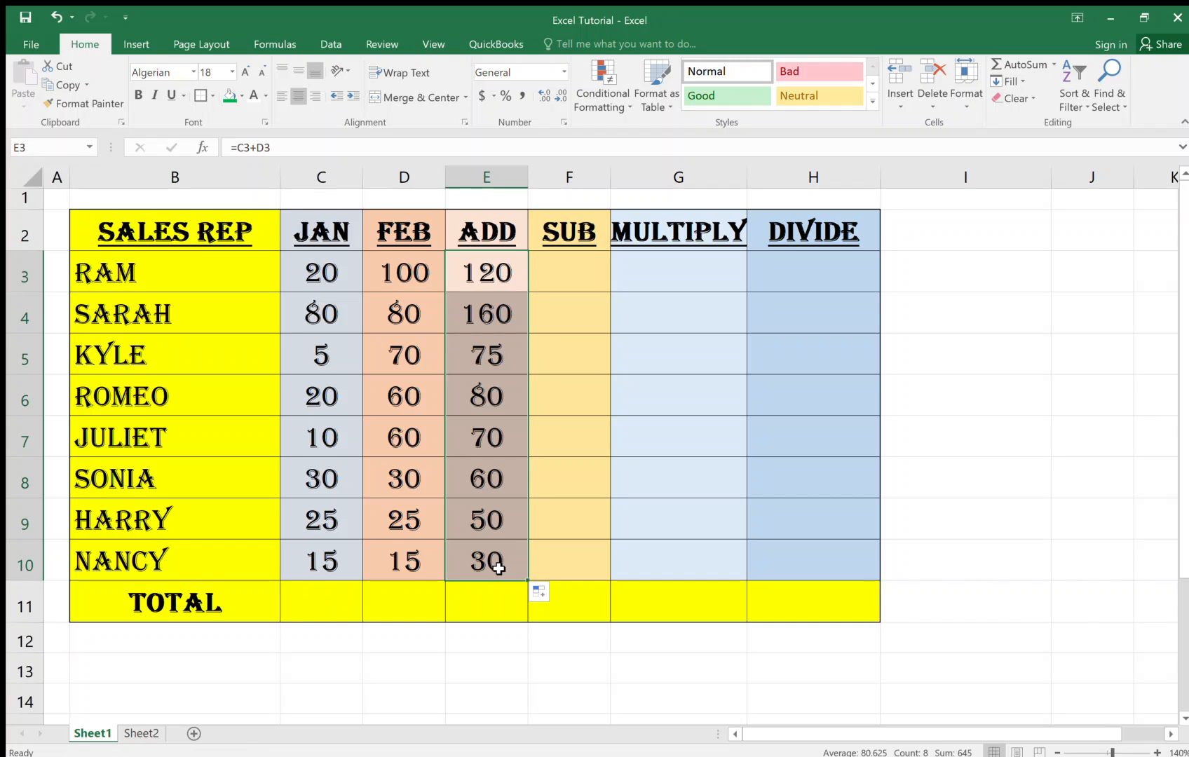
key("Escape")
left_click(487, 564)
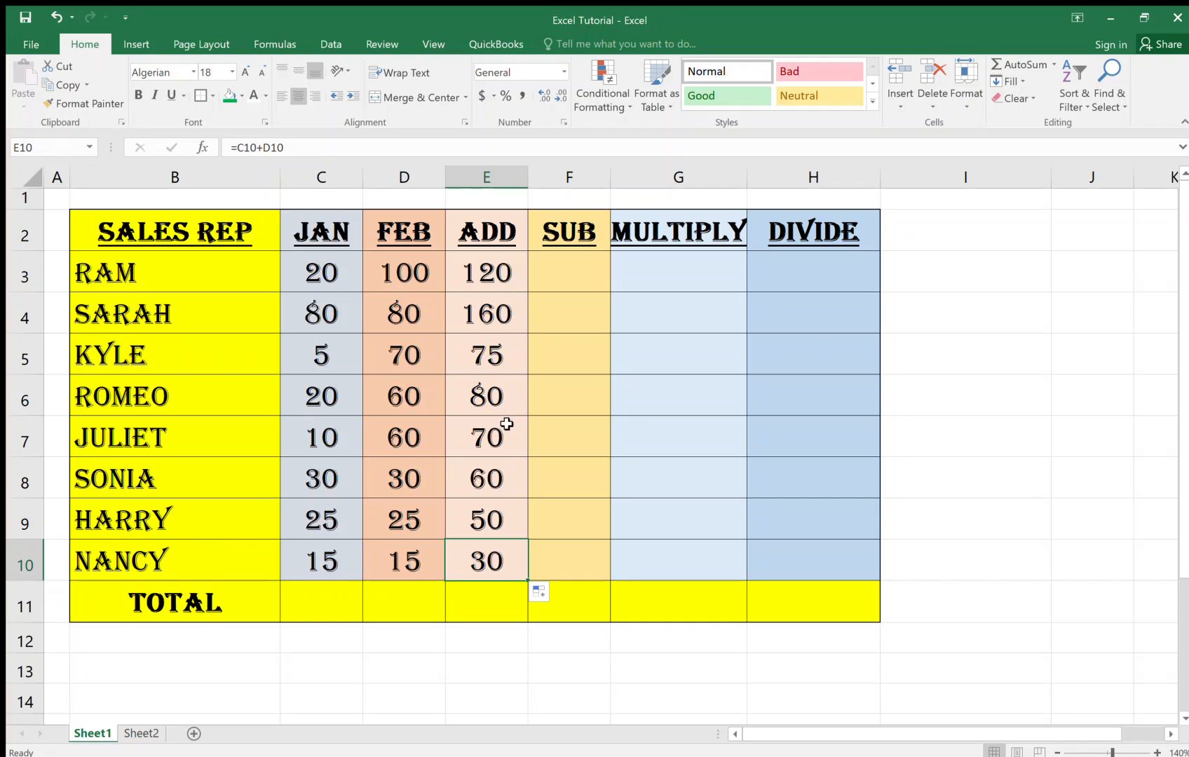
Step: Enter the formula =D3-C3 in cell F3 to subtract January from February sales, and reselect F3
left_click(562, 277)
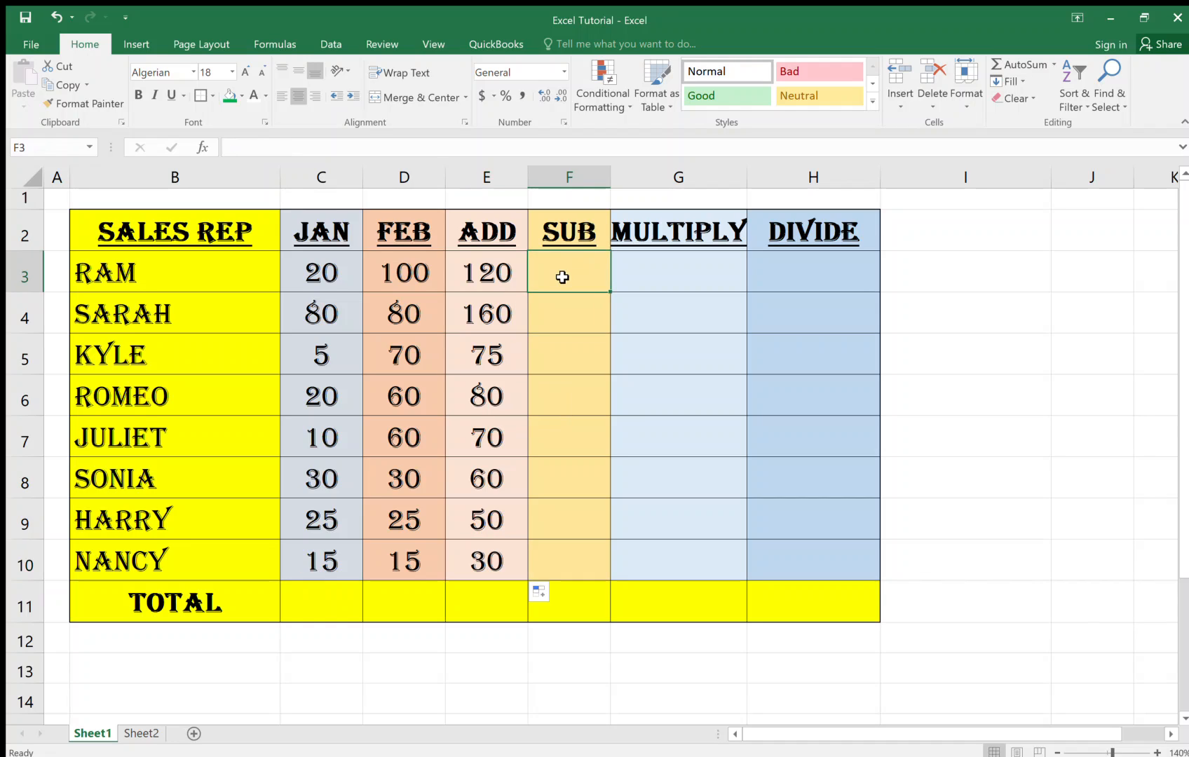
type("=")
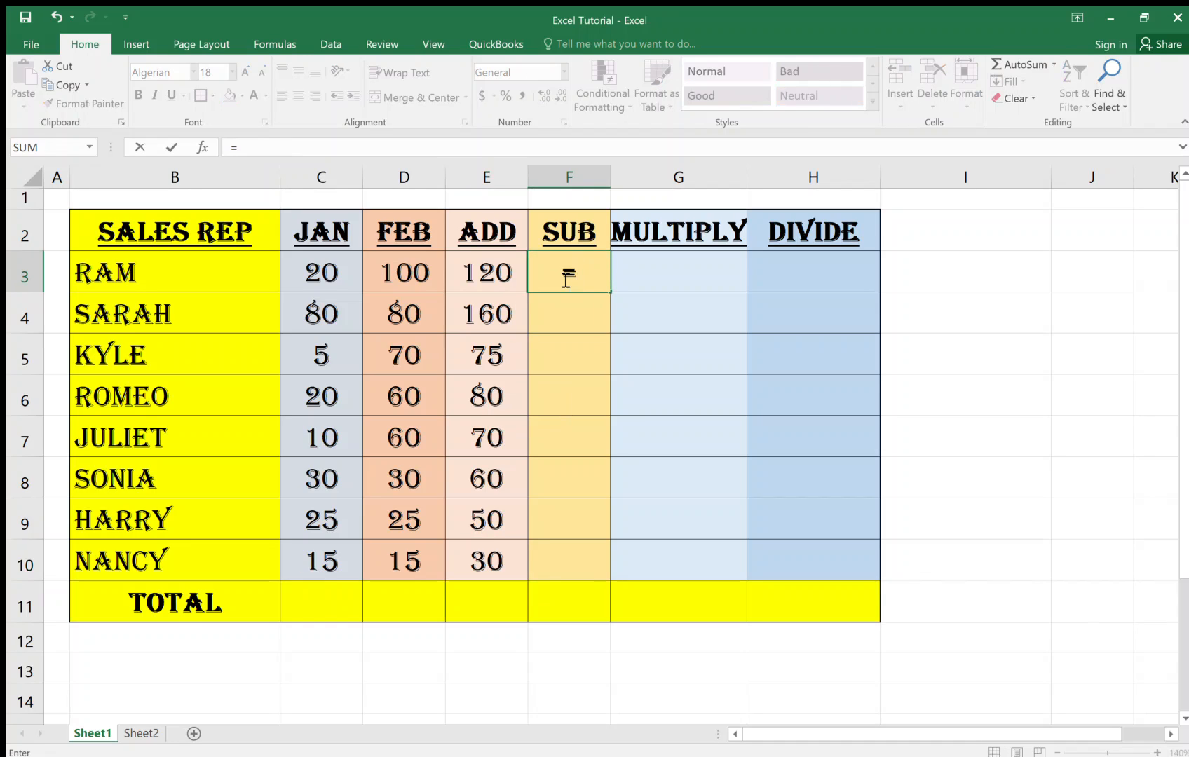
left_click(397, 272)
type("-")
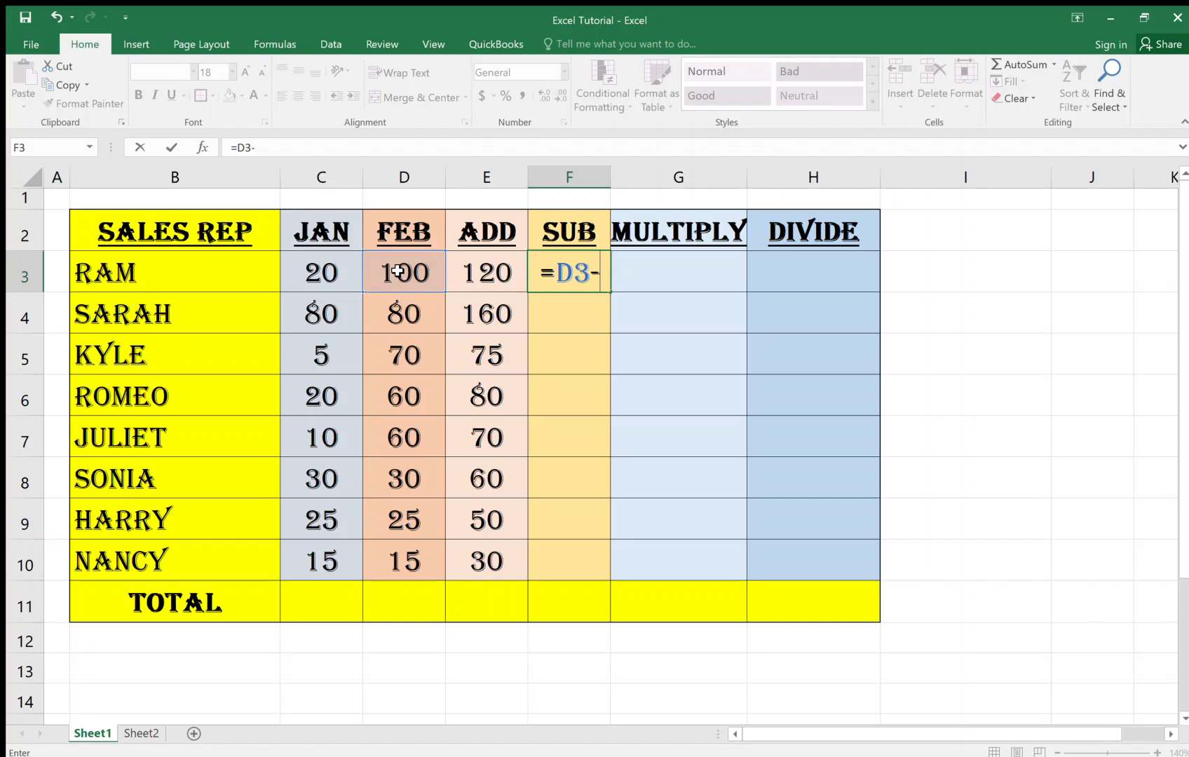
left_click(345, 266)
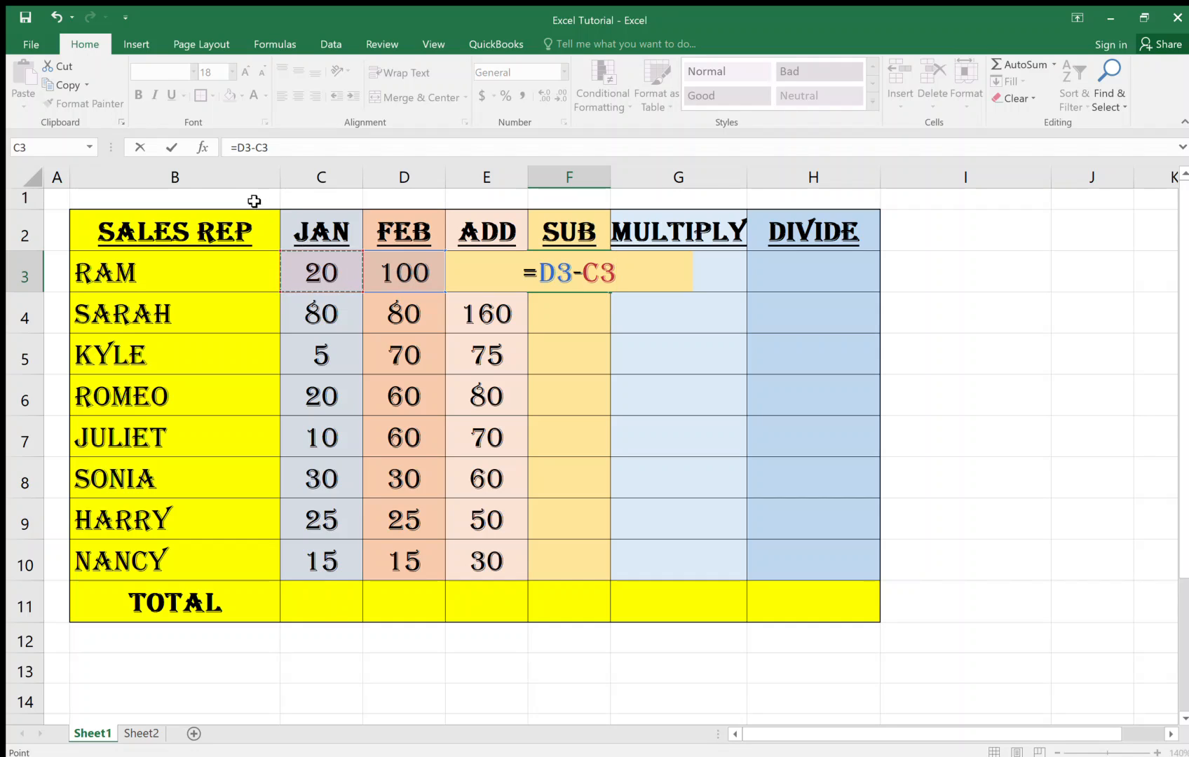
key("Return")
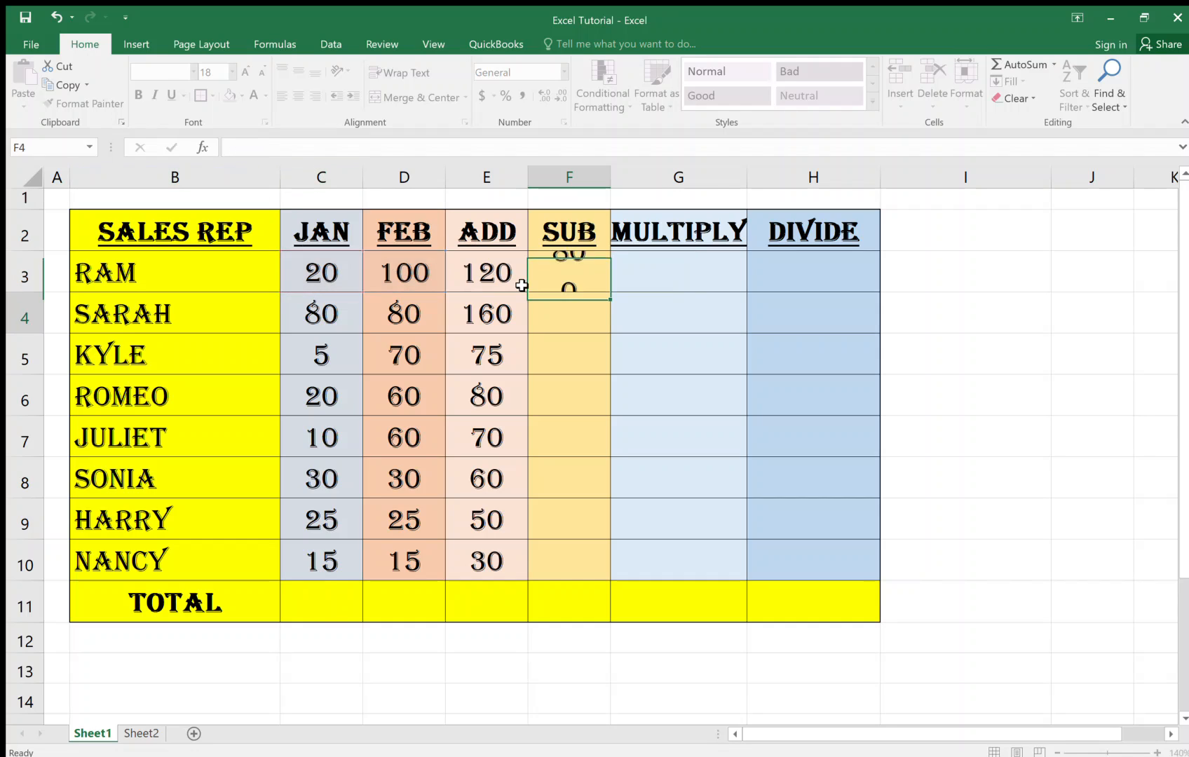
left_click(584, 277)
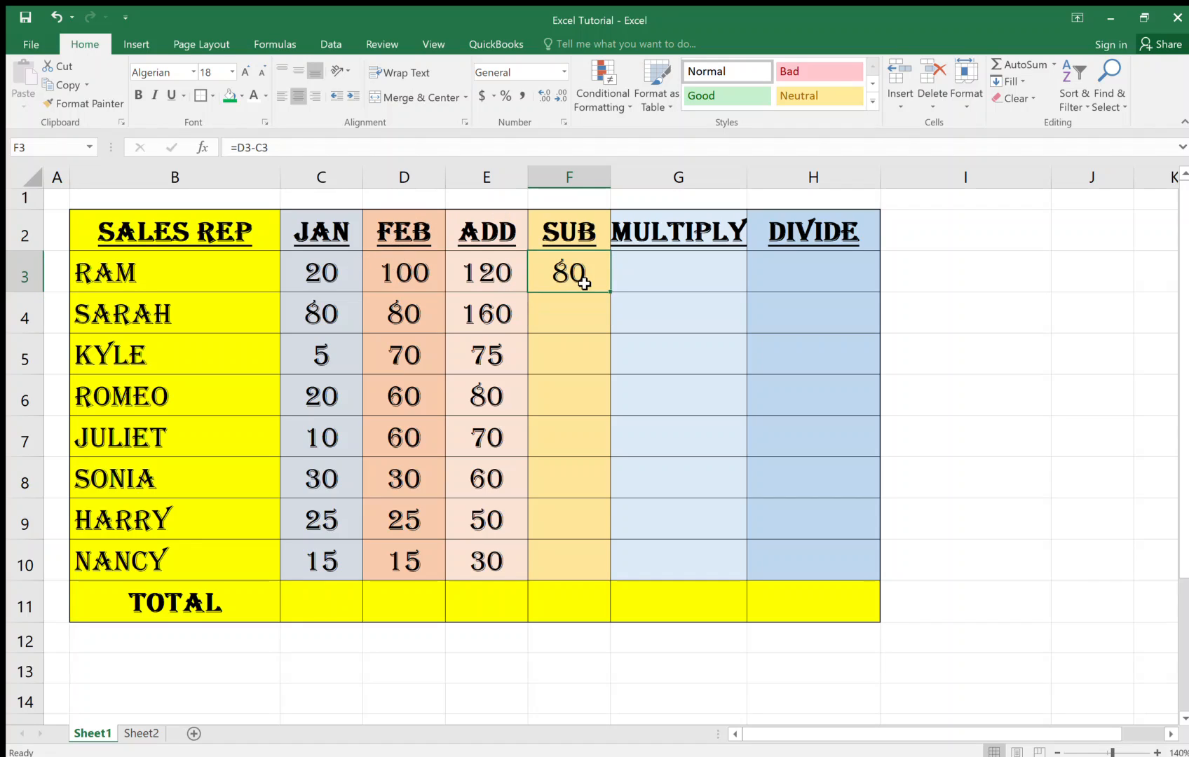
Step: Fill the subtraction formula from F3 down to F10 and check the copied formula in F10
left_click_drag(610, 293, 589, 569)
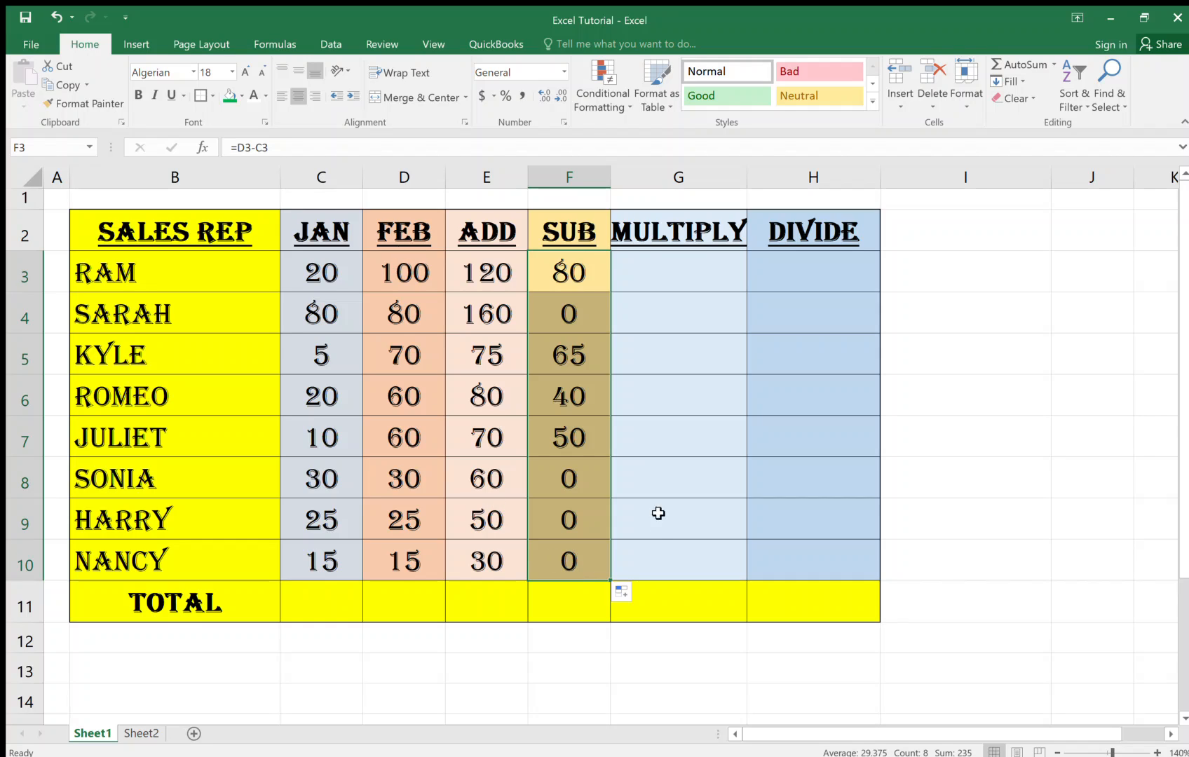
left_click(559, 559)
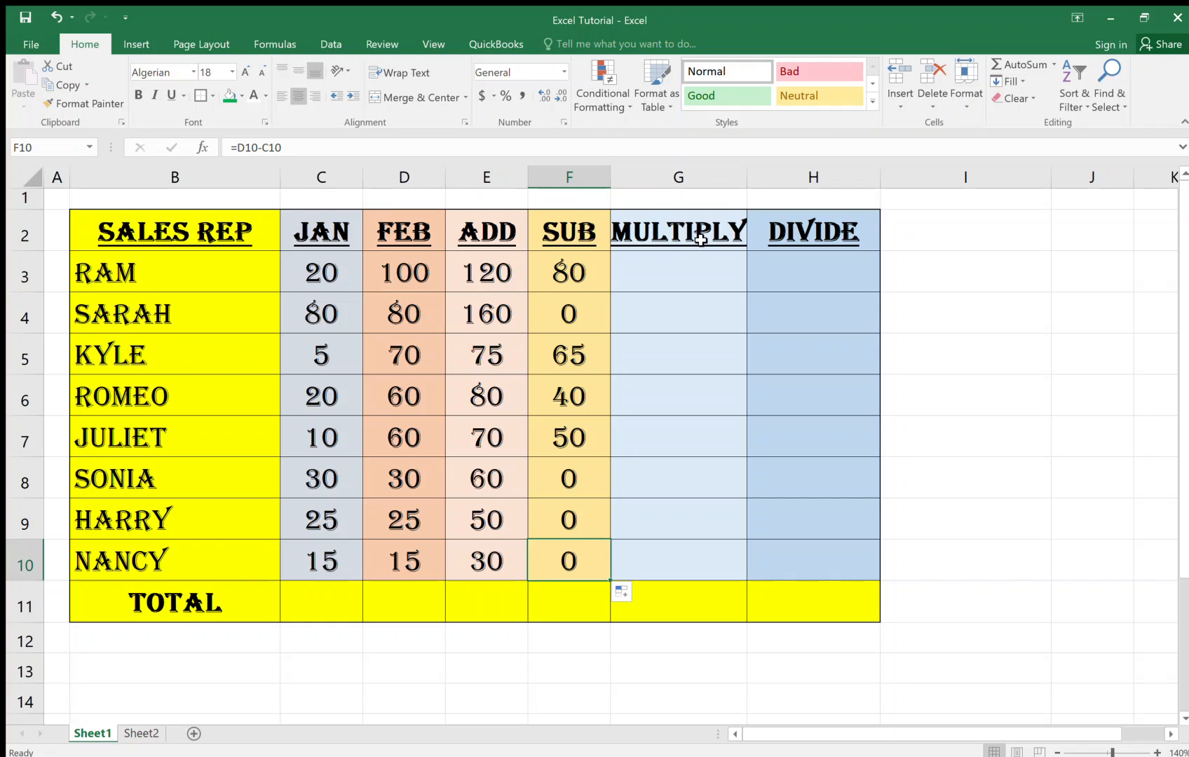
Step: Enter the formula =C3*D3 in cell G3 to multiply the January and February sales
left_click(648, 278)
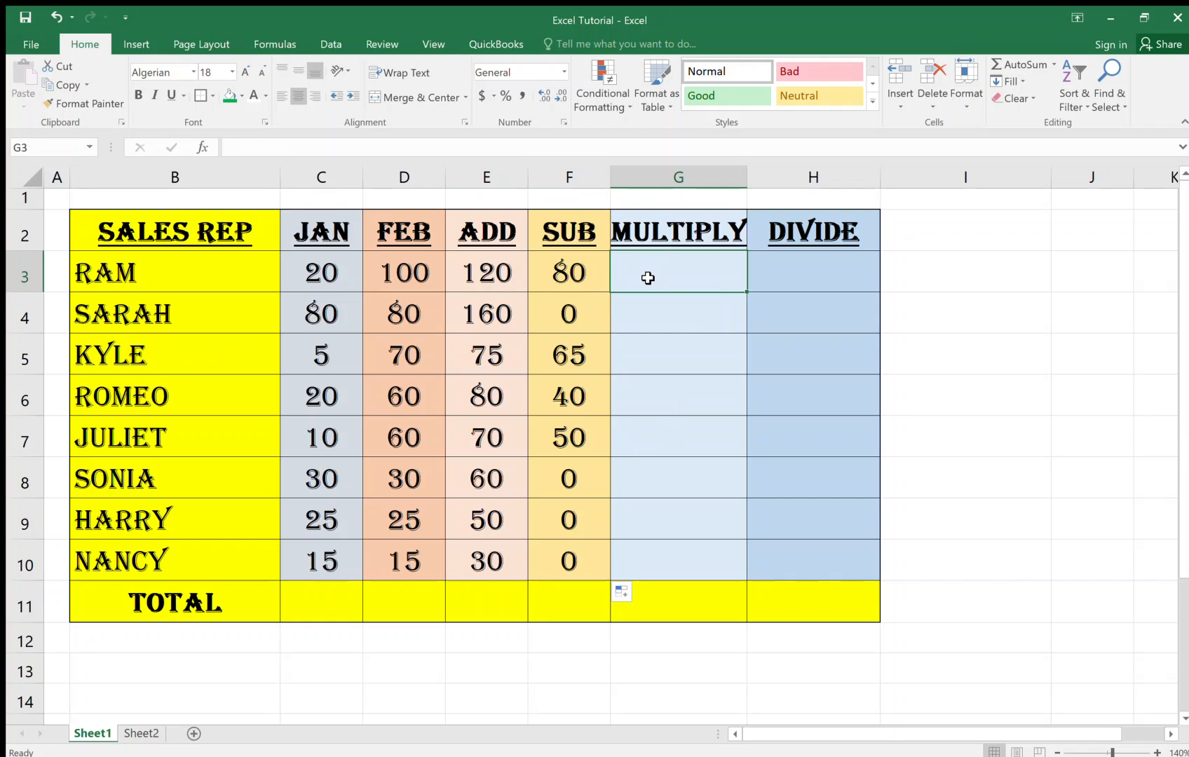
type("=")
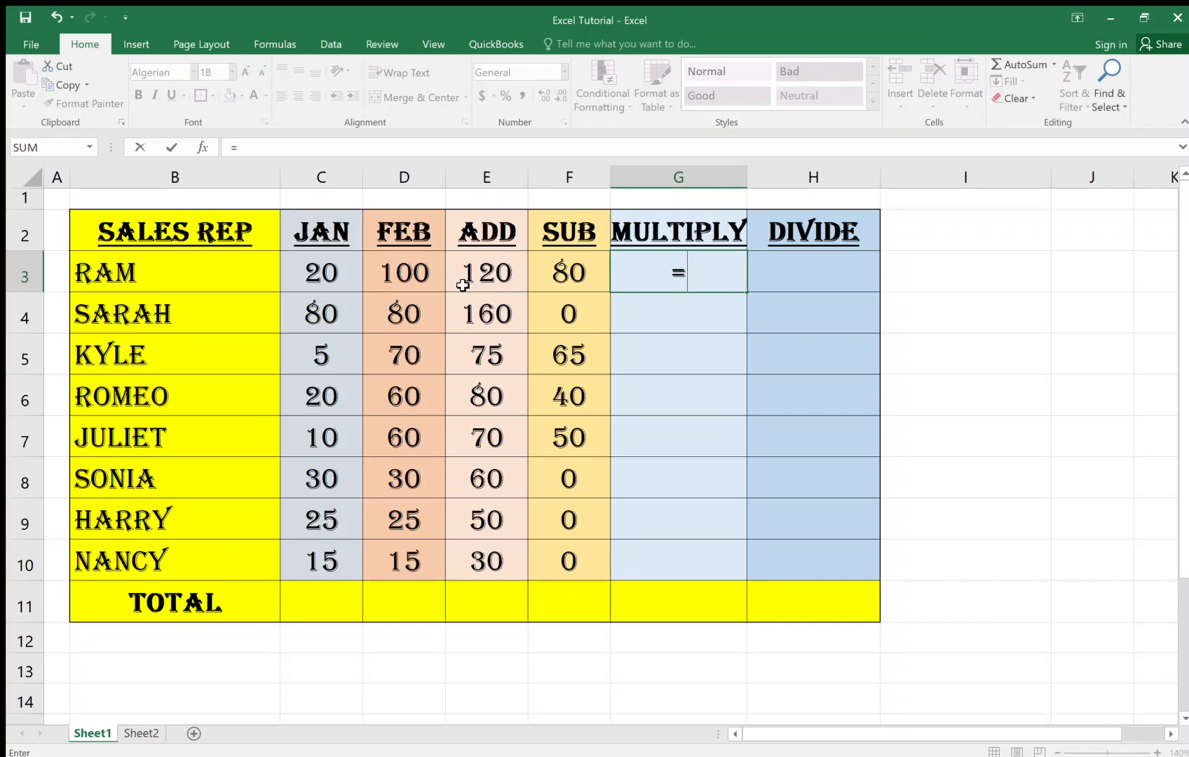
left_click(340, 271)
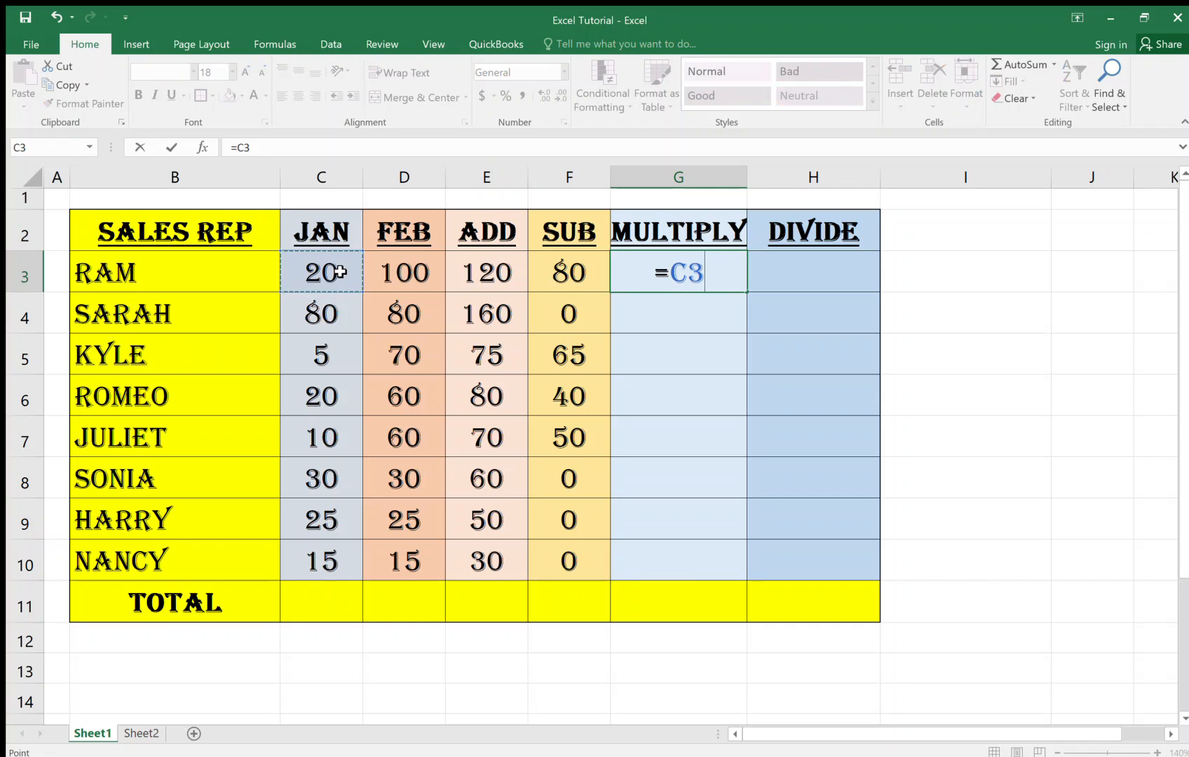
type("*")
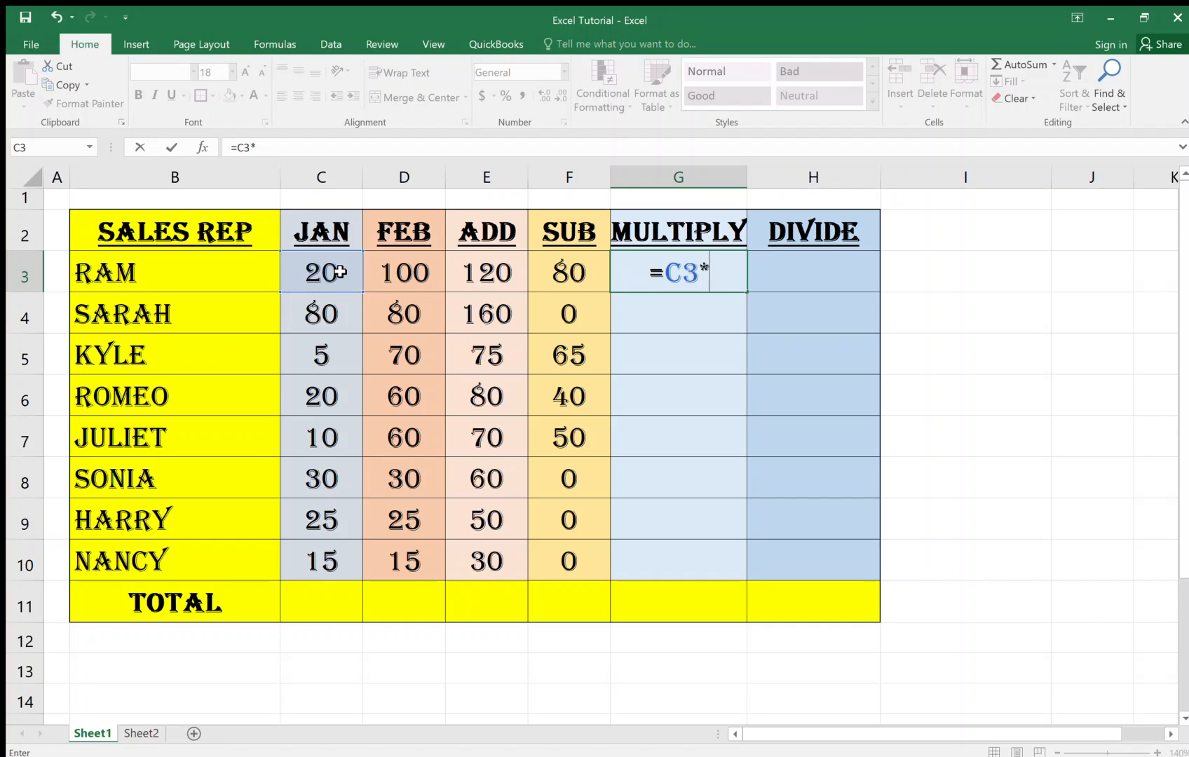
left_click(384, 273)
key("Return")
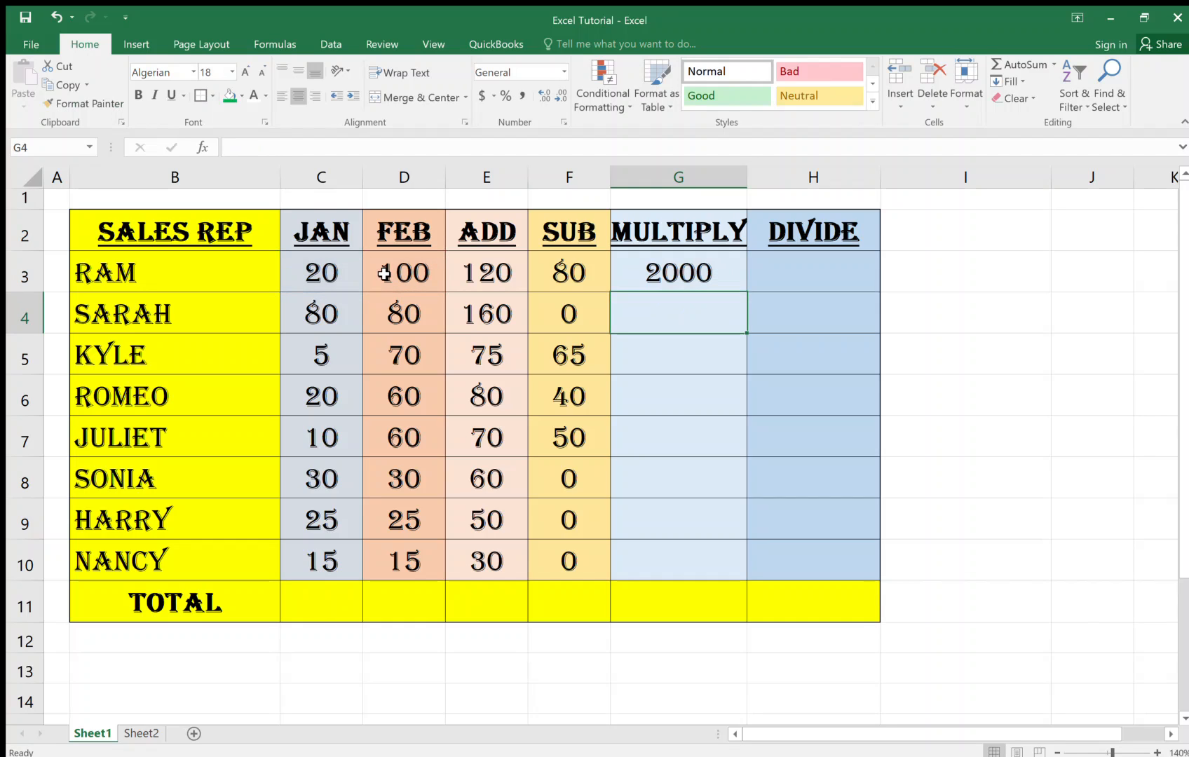
Step: Fill the multiplication formula from G3 down to G10 and check the copied formula in G10
left_click(684, 275)
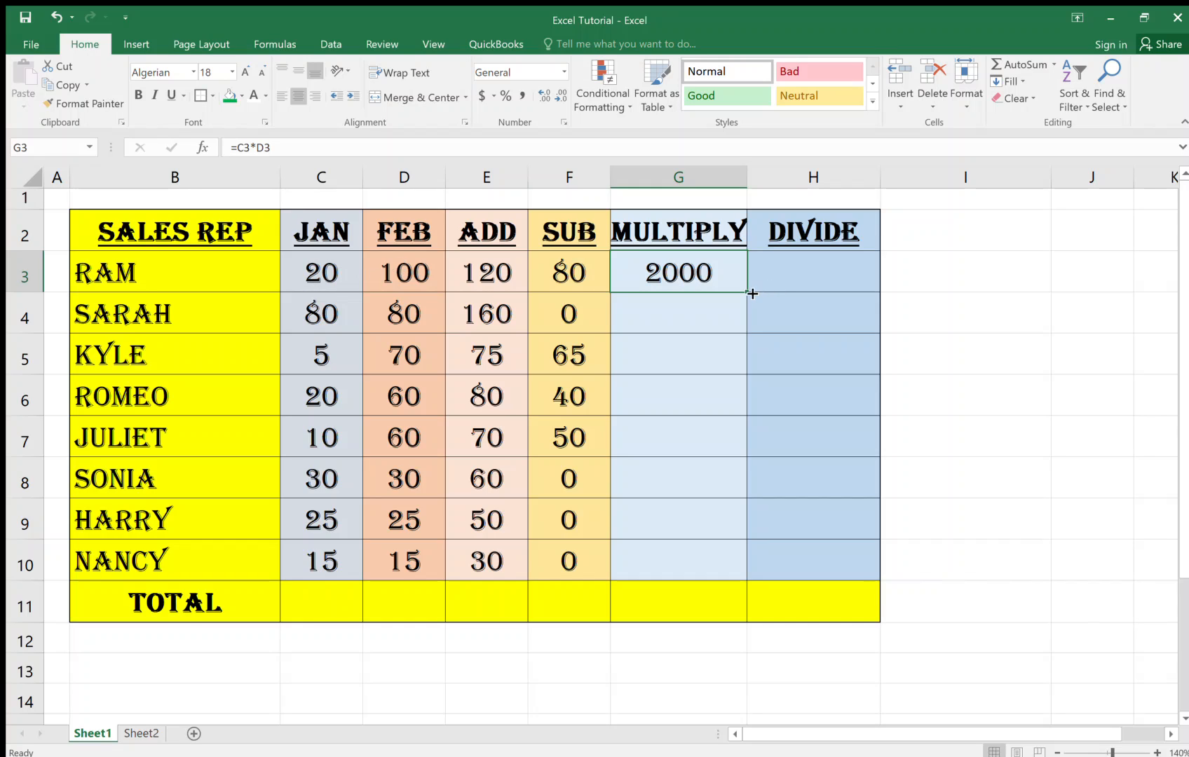
left_click_drag(747, 294, 722, 565)
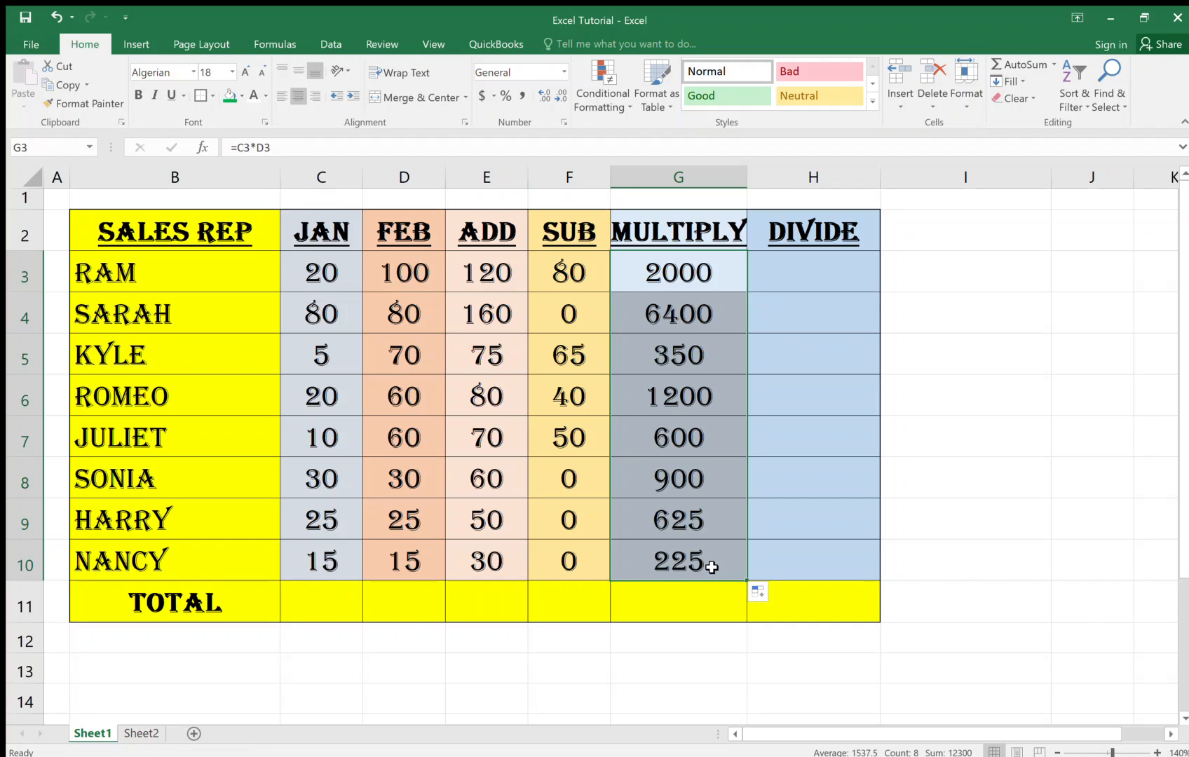
left_click(694, 562)
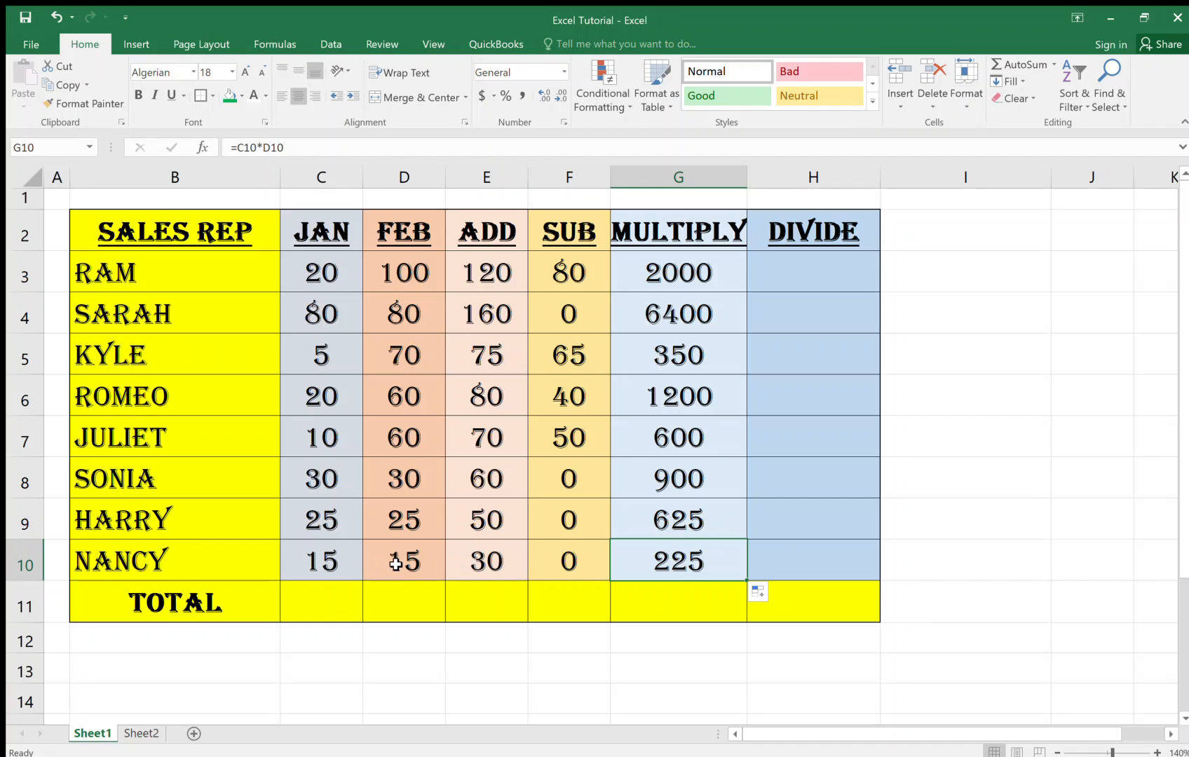
Step: Enter the formula =D3/C3 in cell H3 to divide February sales by January sales
left_click(809, 277)
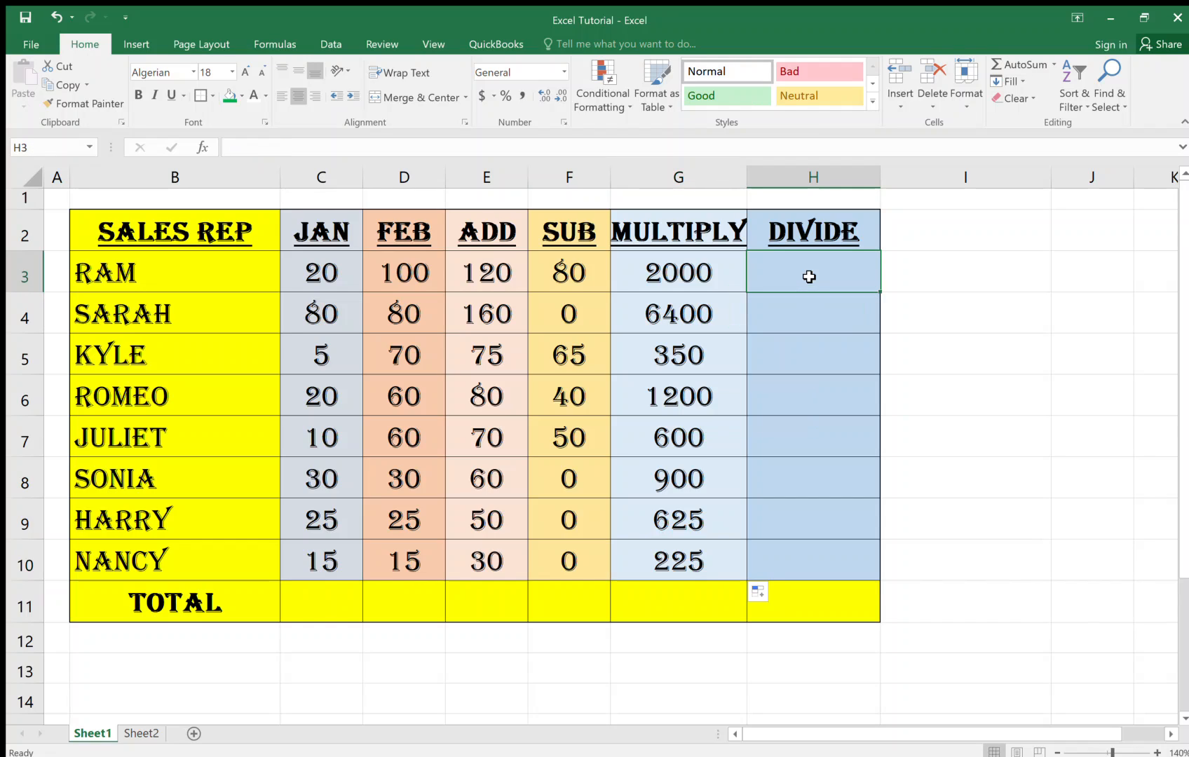
type("=")
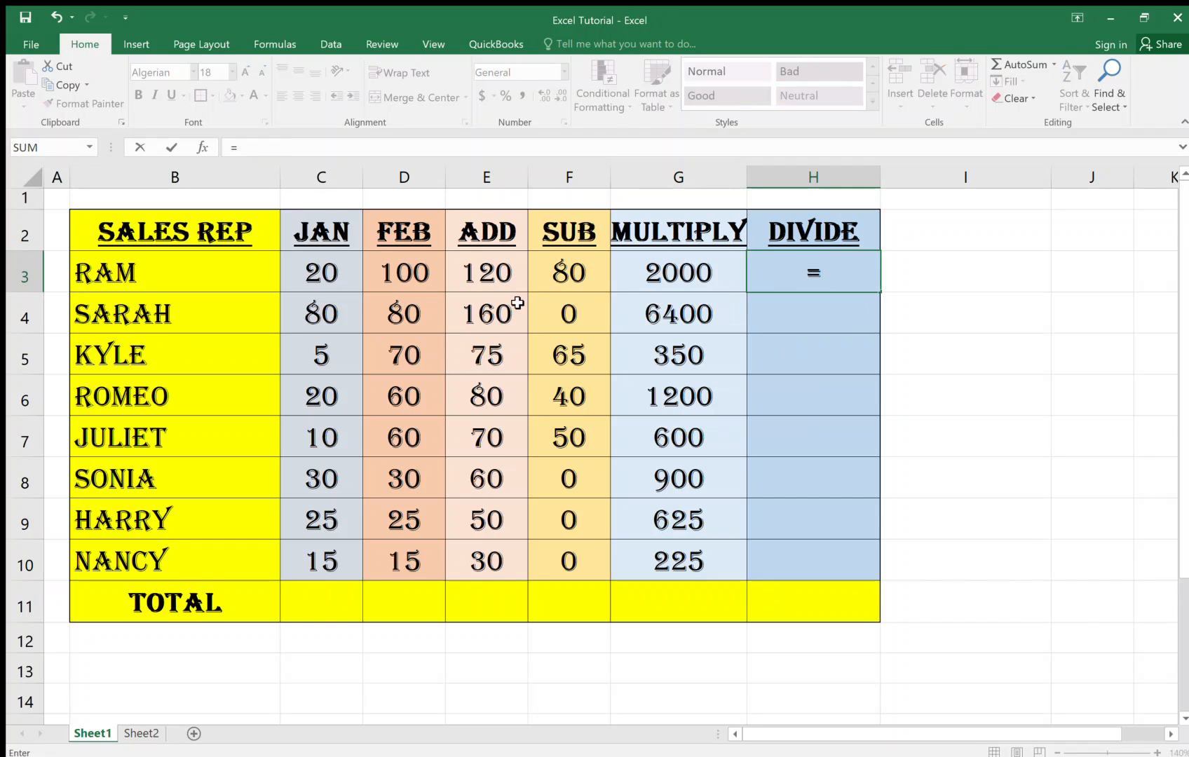
left_click(417, 277)
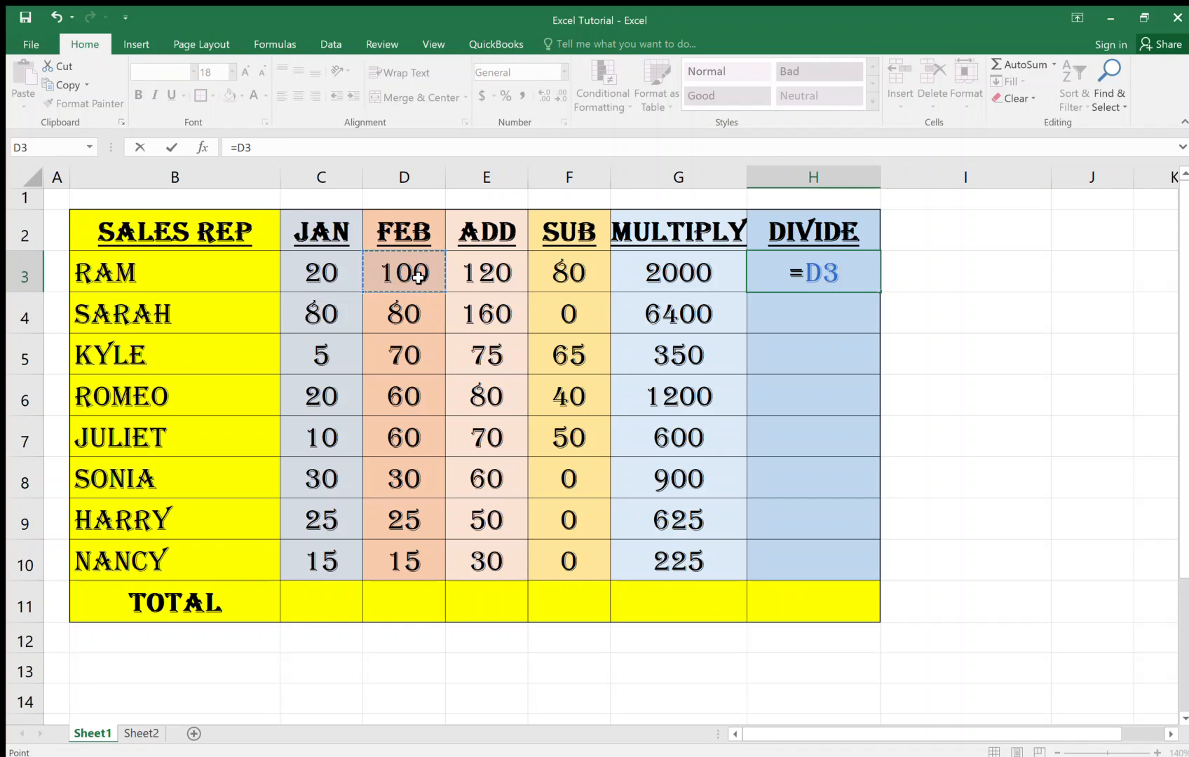
type("/")
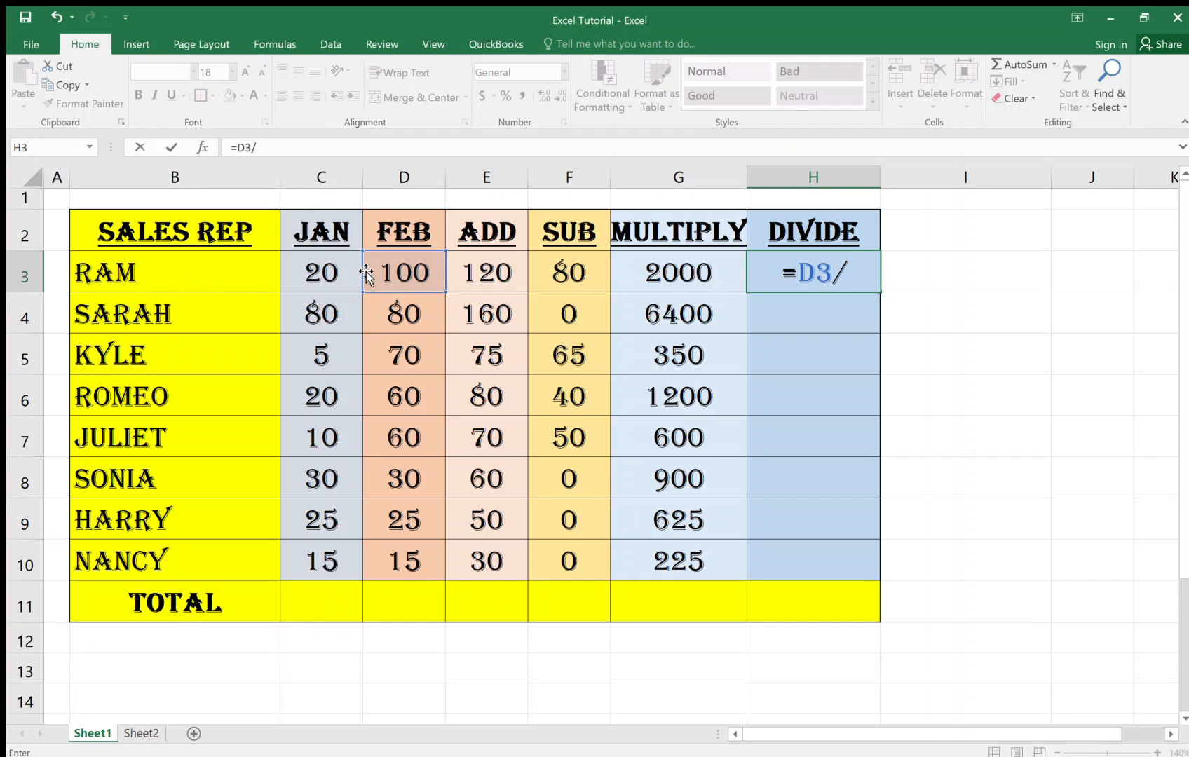
left_click(335, 272)
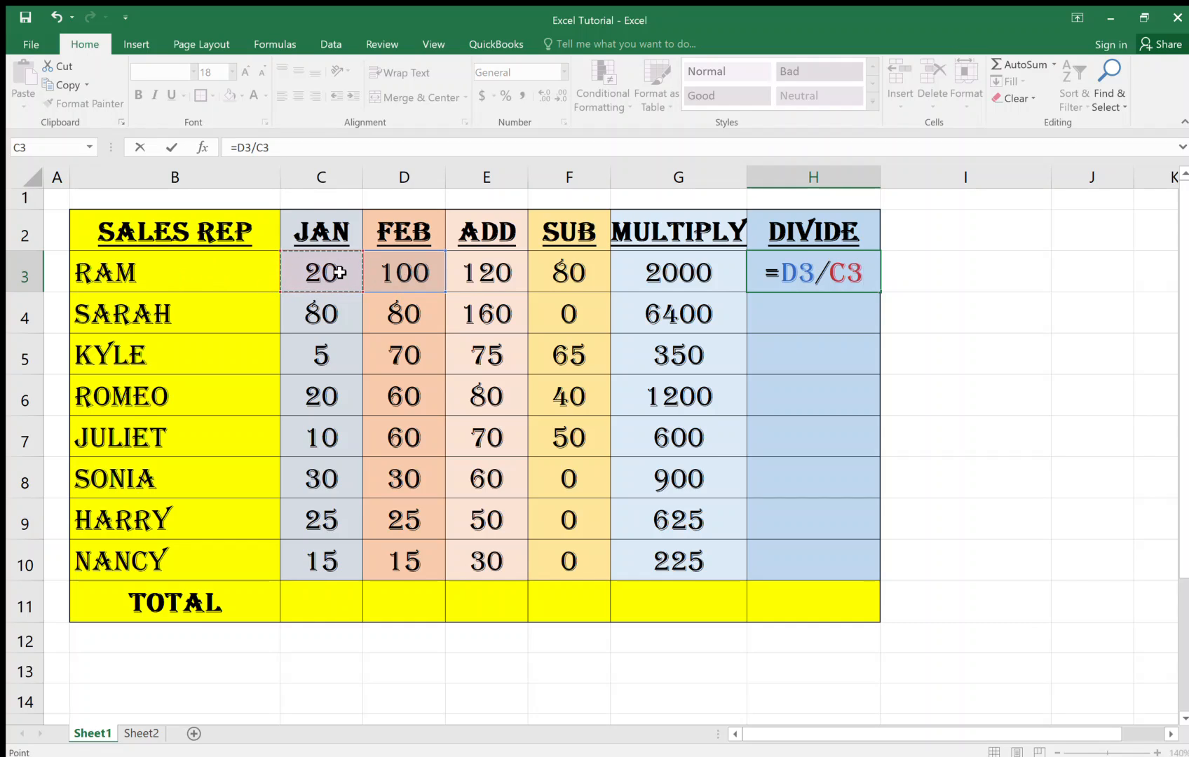
key("Return")
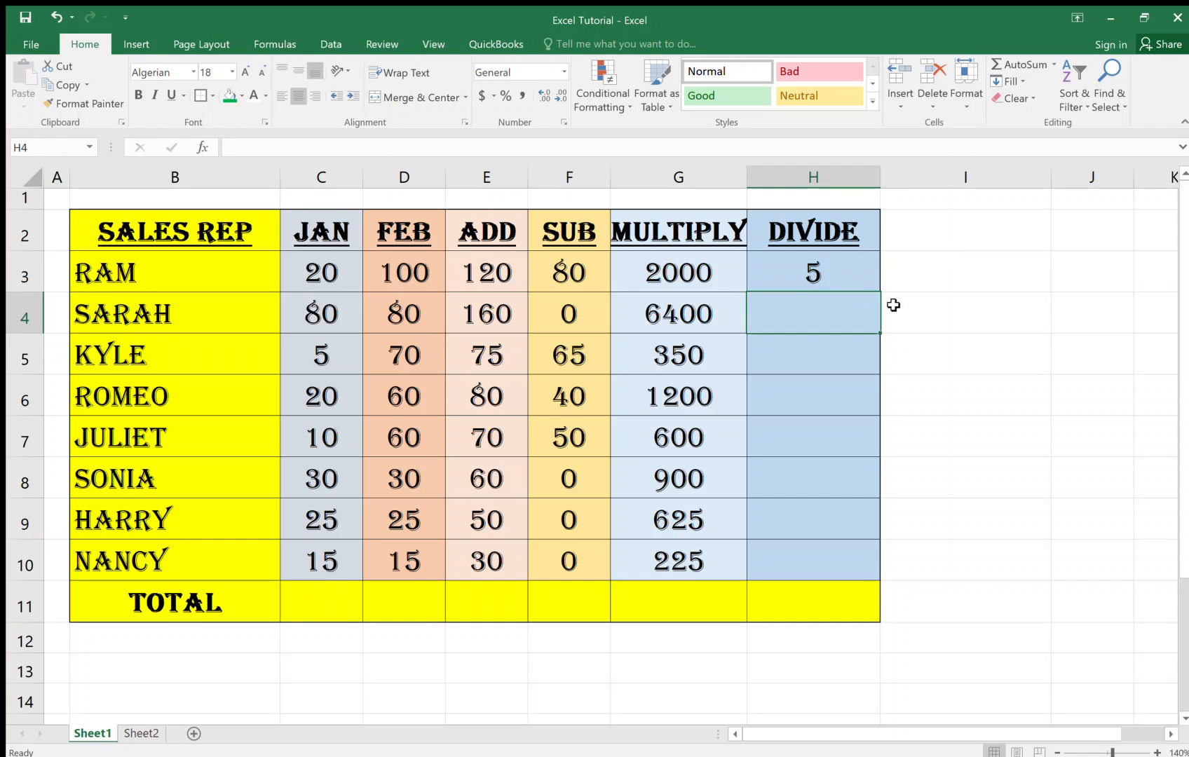
Step: Fill the division formula from H3 down to H10 and check the copied formula in H10
left_click(848, 279)
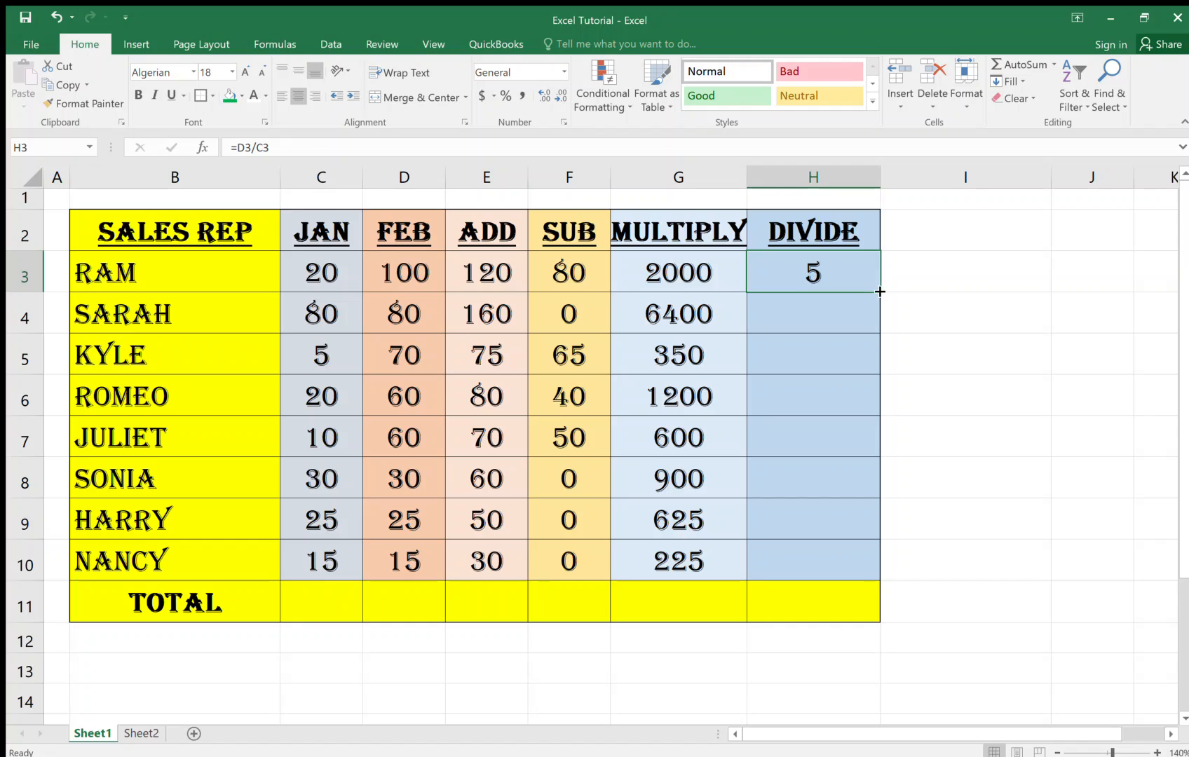
left_click_drag(880, 291, 857, 557)
left_click(801, 557)
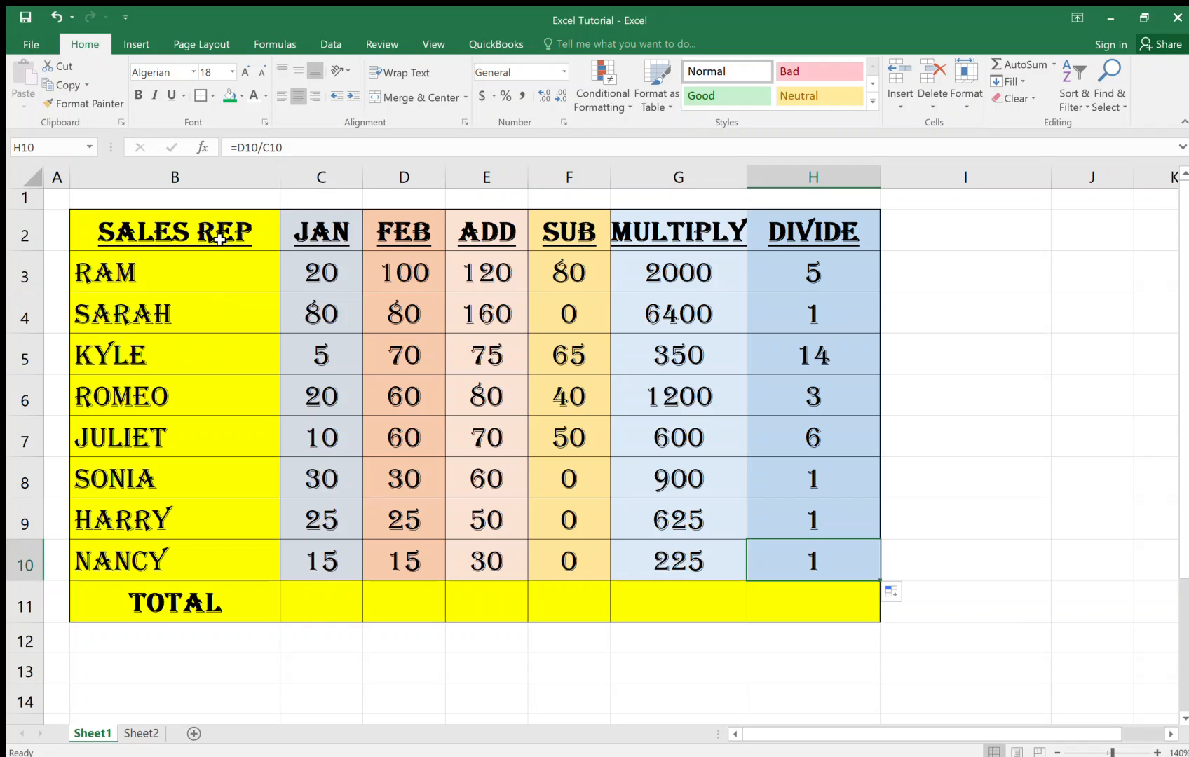
Step: Sort the range B2:H10 by JAN from largest to smallest, keeping the header row, and check C3 and C10
left_click_drag(219, 238, 776, 559)
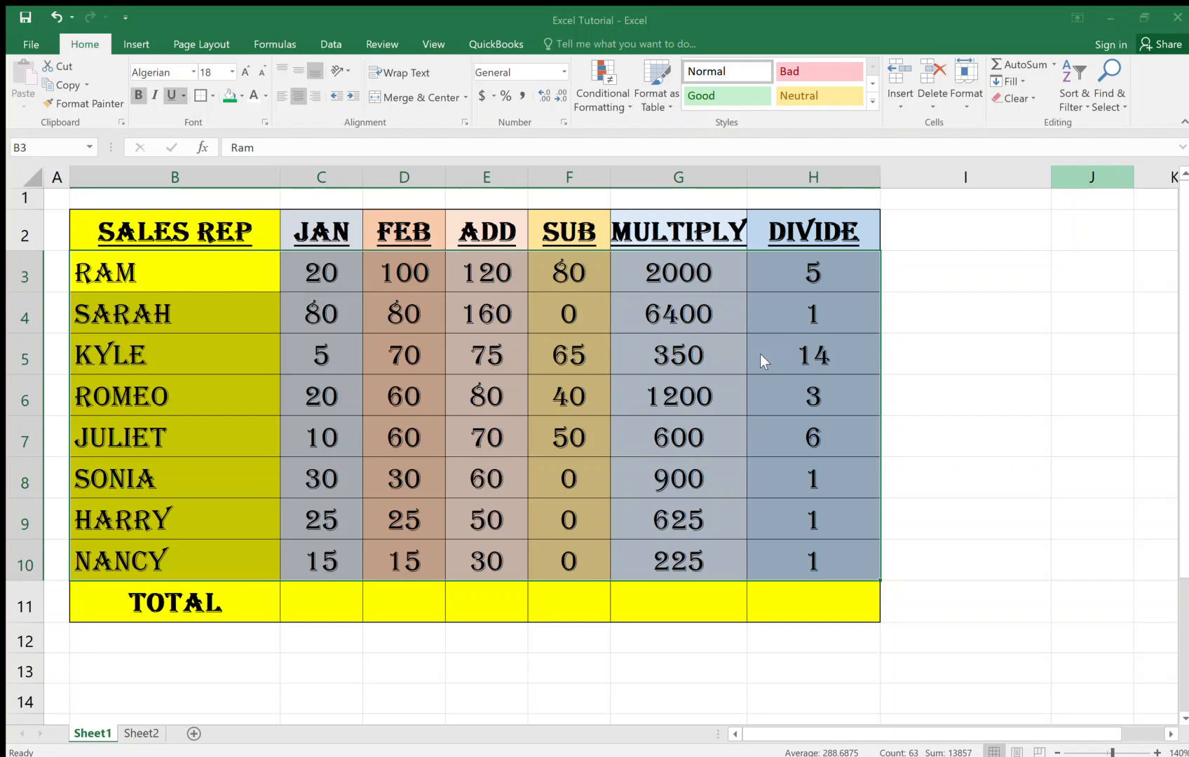
key("ctrl+z")
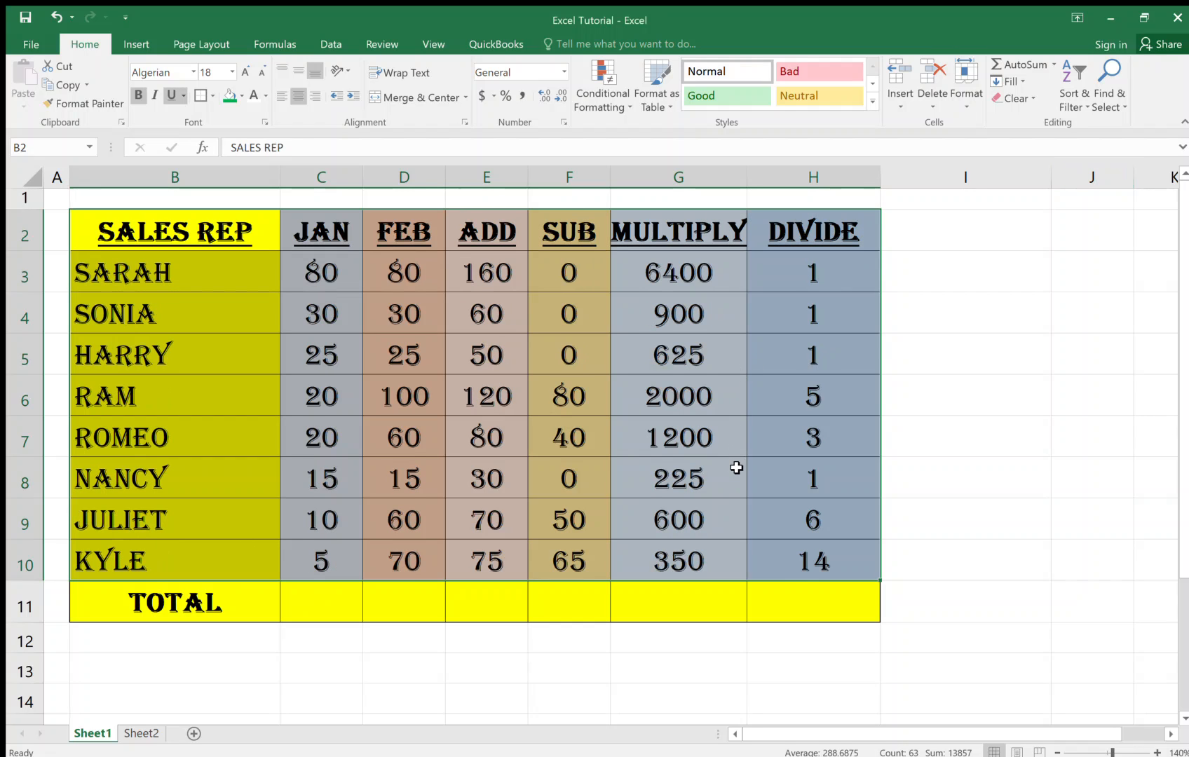
left_click(328, 234)
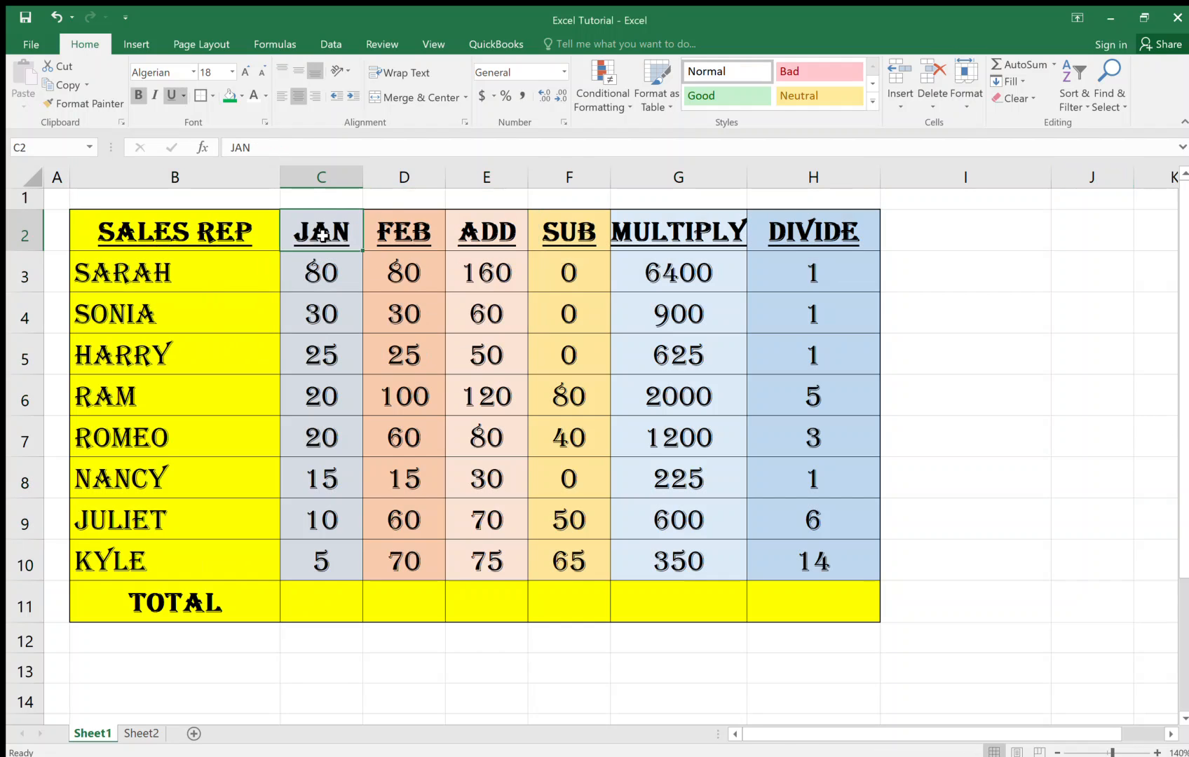
left_click(322, 266)
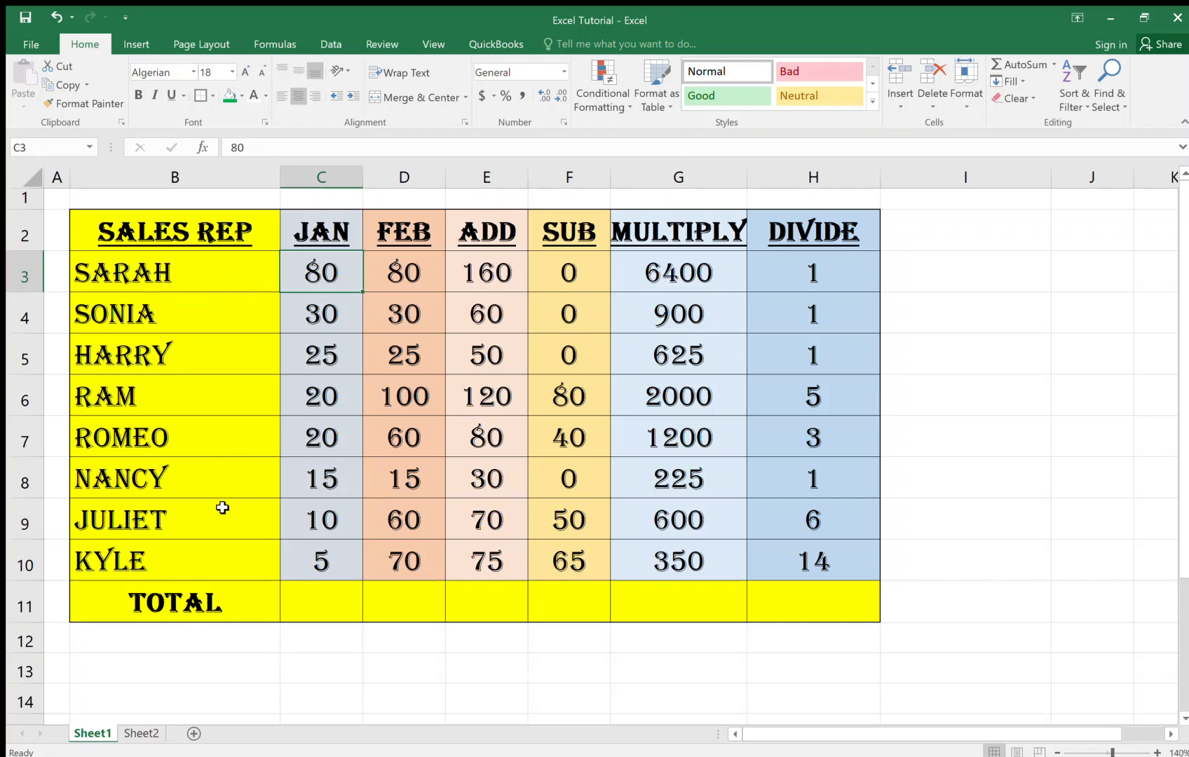
left_click(314, 571)
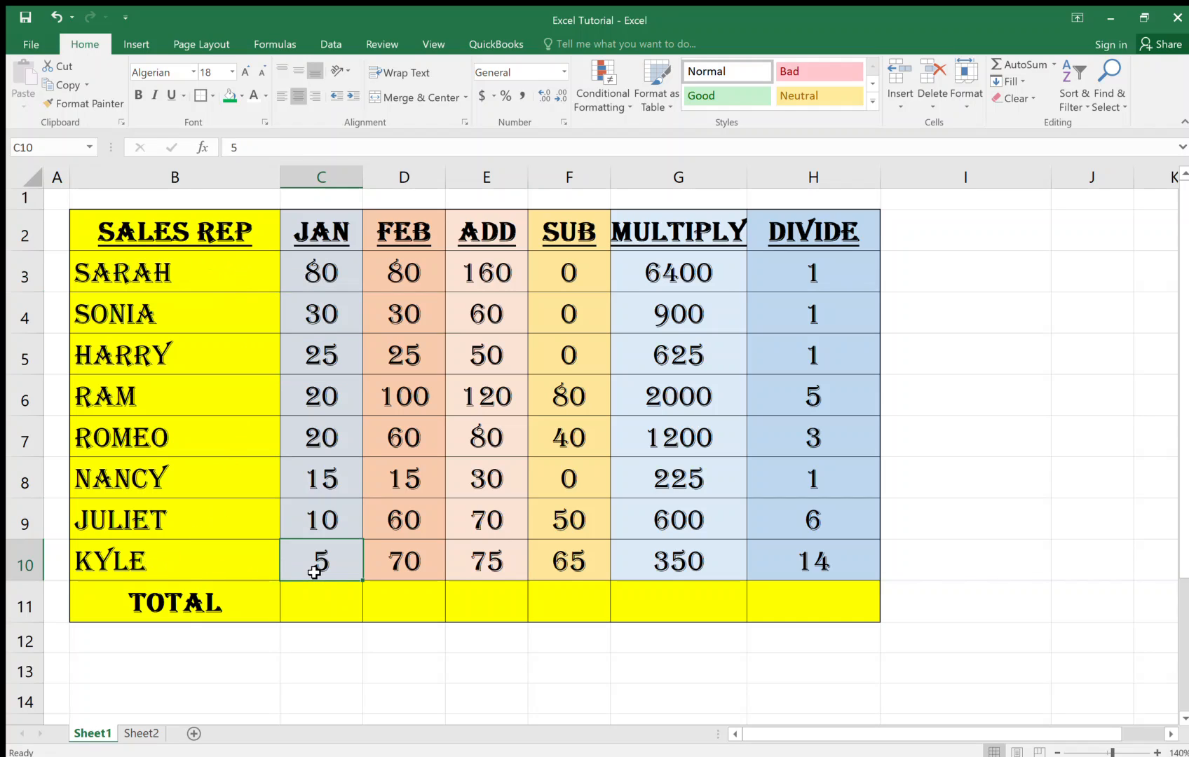
Step: Sort the range B2:H10 by FEB from largest to smallest, keeping the header row, and check D3 and D10
left_click(208, 232)
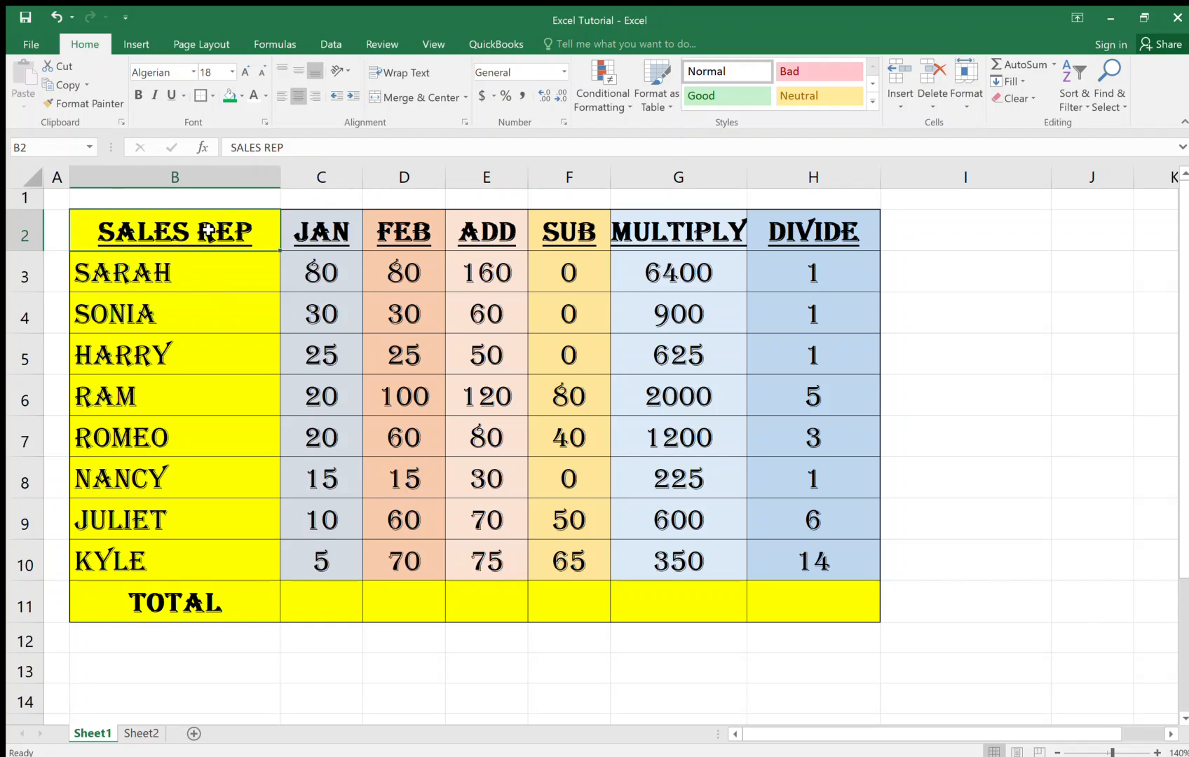
left_click_drag(208, 231, 771, 561)
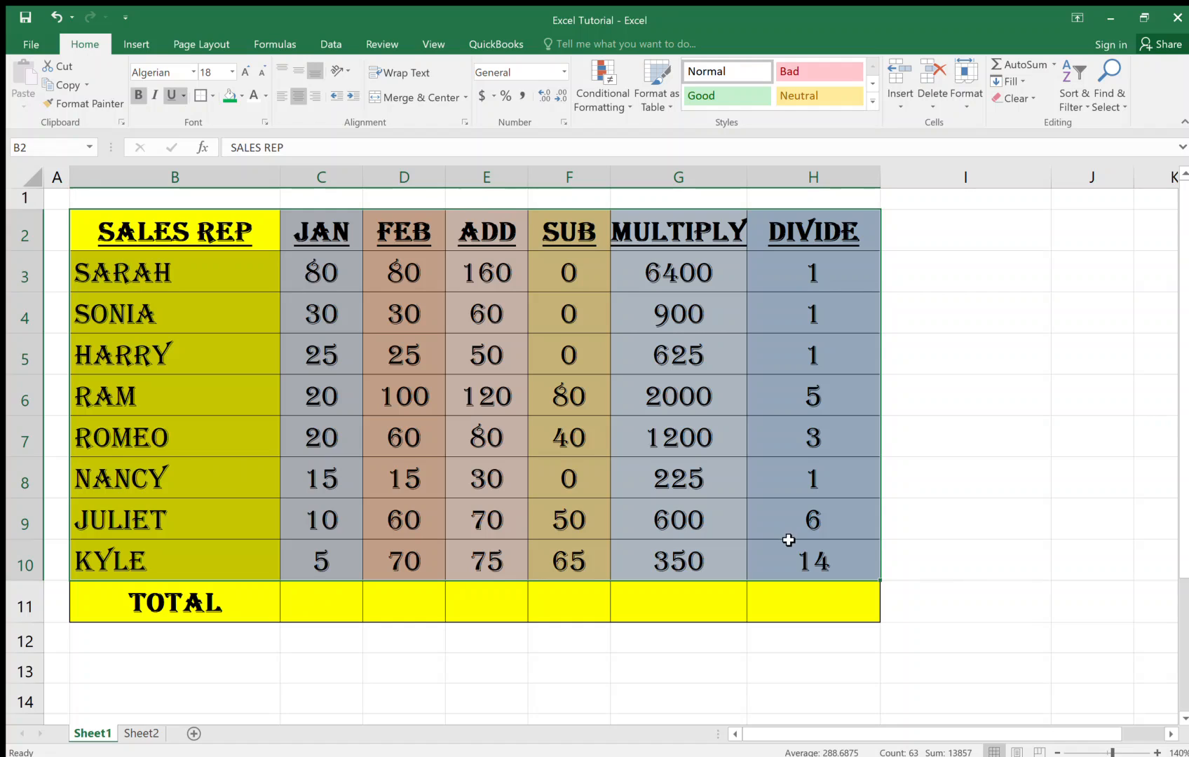
left_click(996, 68)
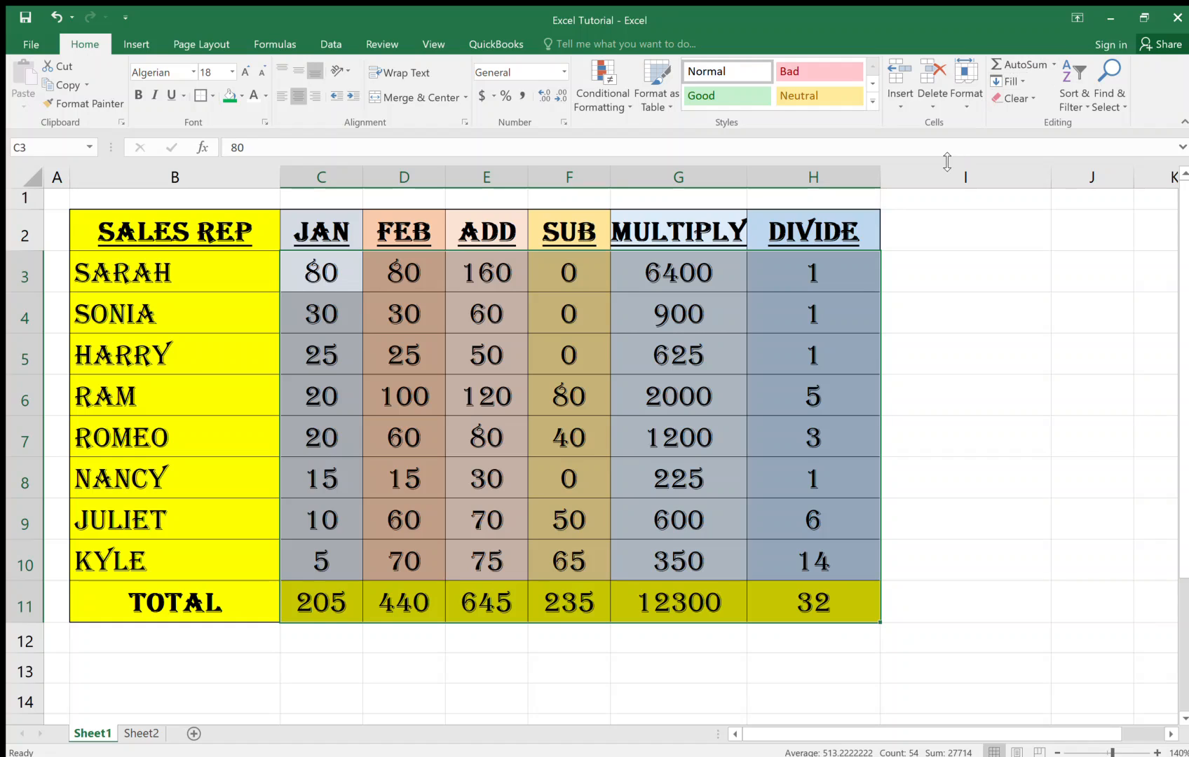
key("ctrl+z")
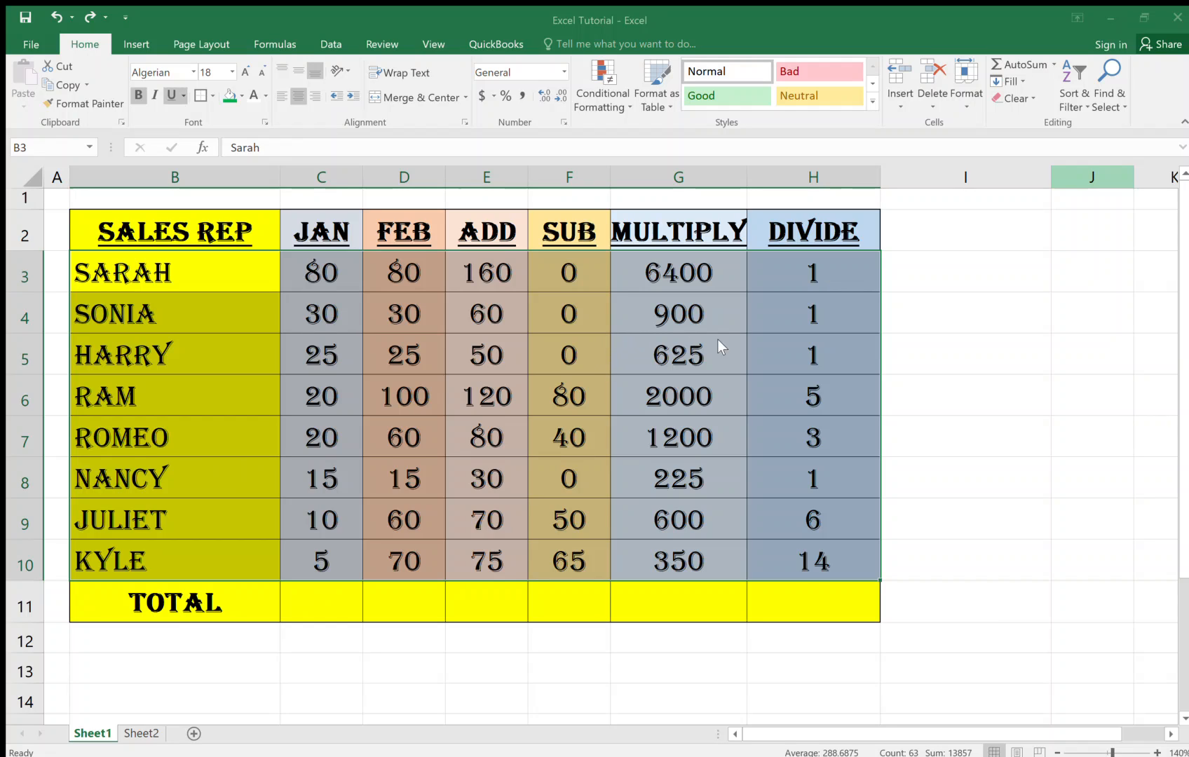
left_click(728, 462)
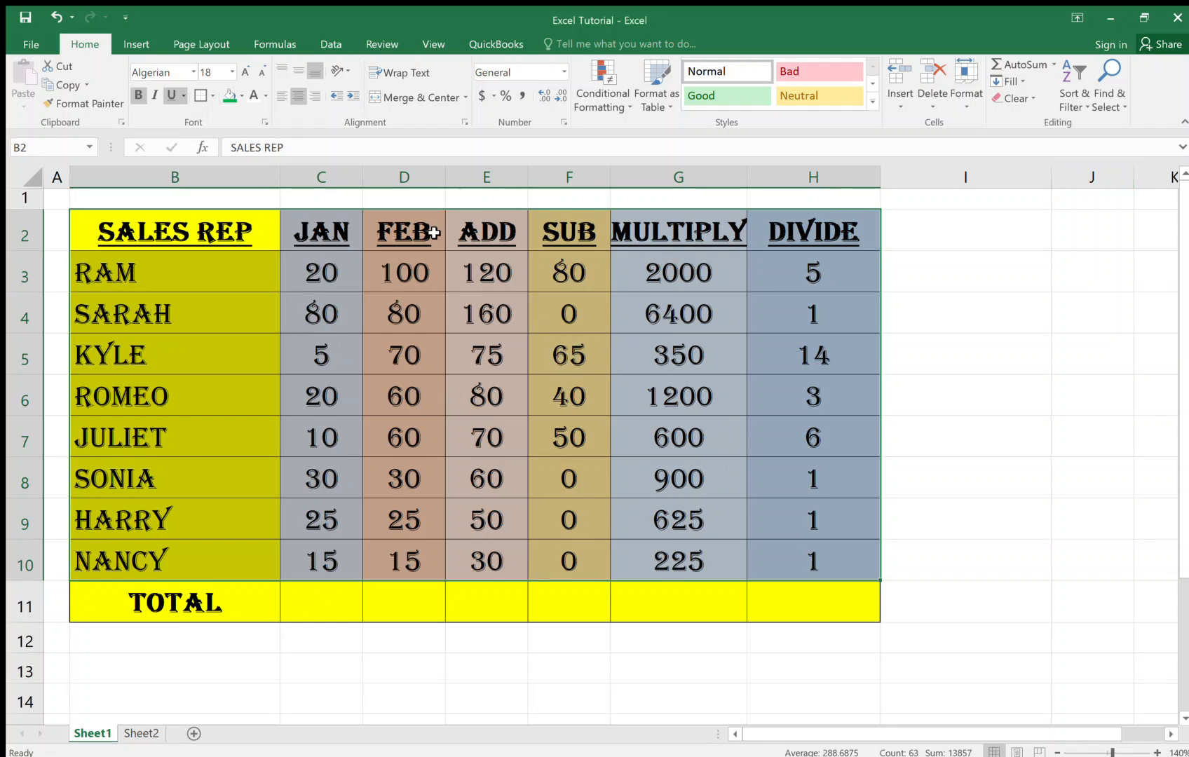
left_click(385, 274)
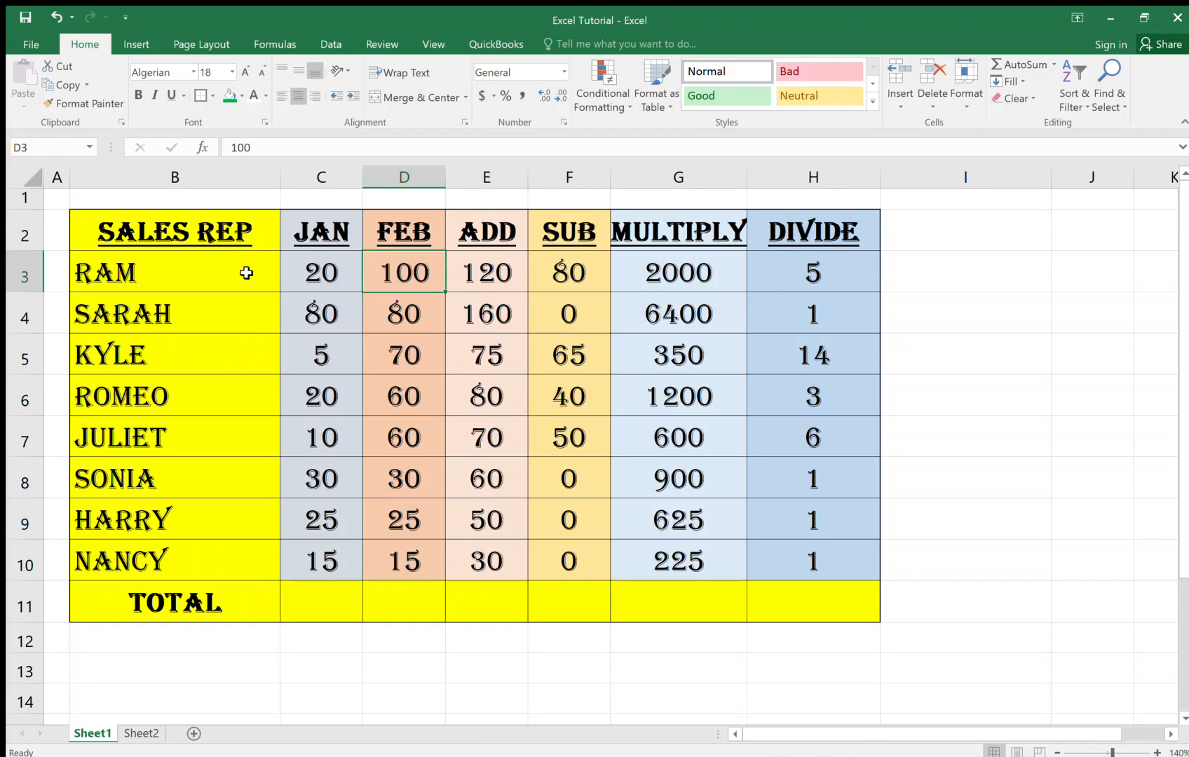
left_click(383, 563)
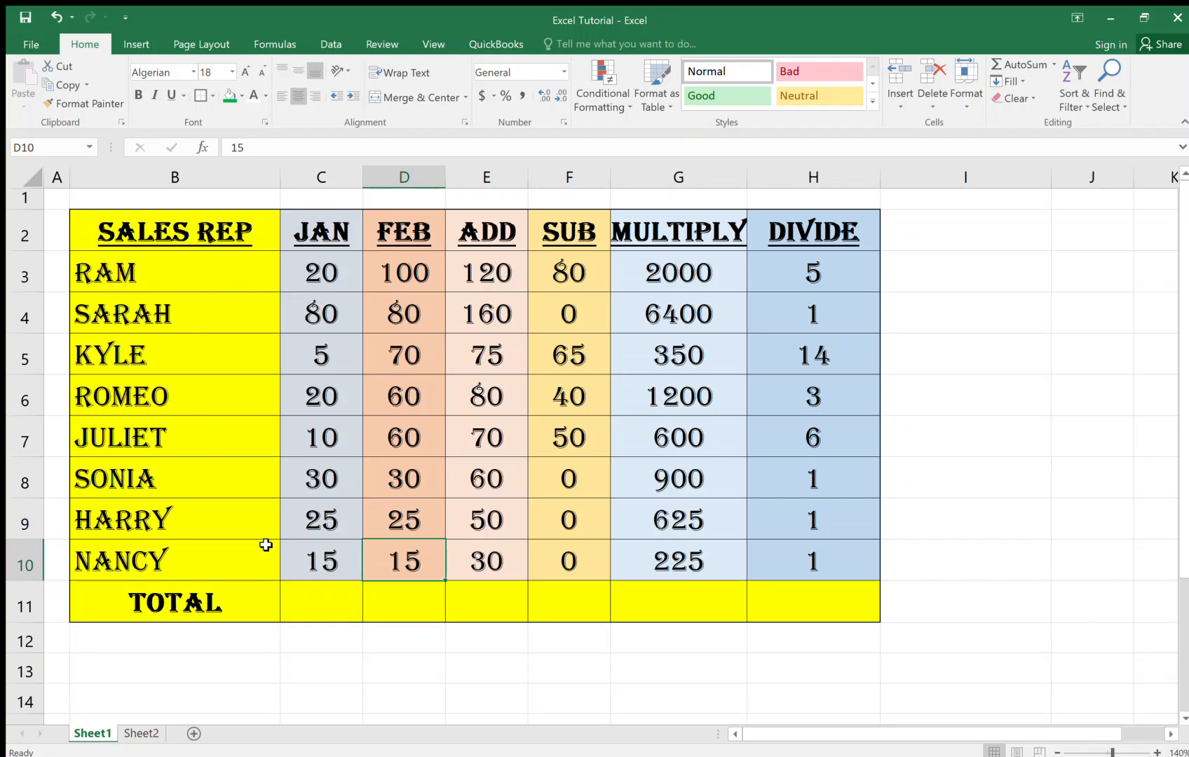
Step: Total the January sales in cell C11 with AutoSum
left_click(316, 609)
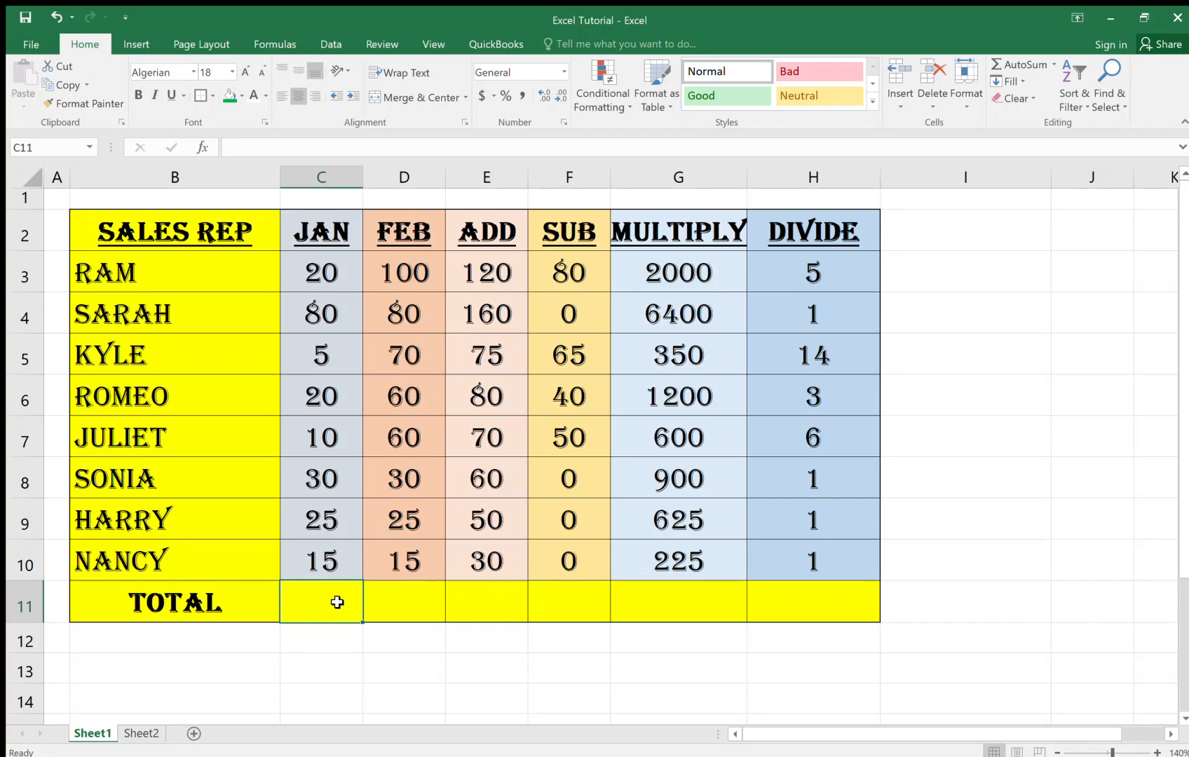
left_click(1009, 61)
key("Return")
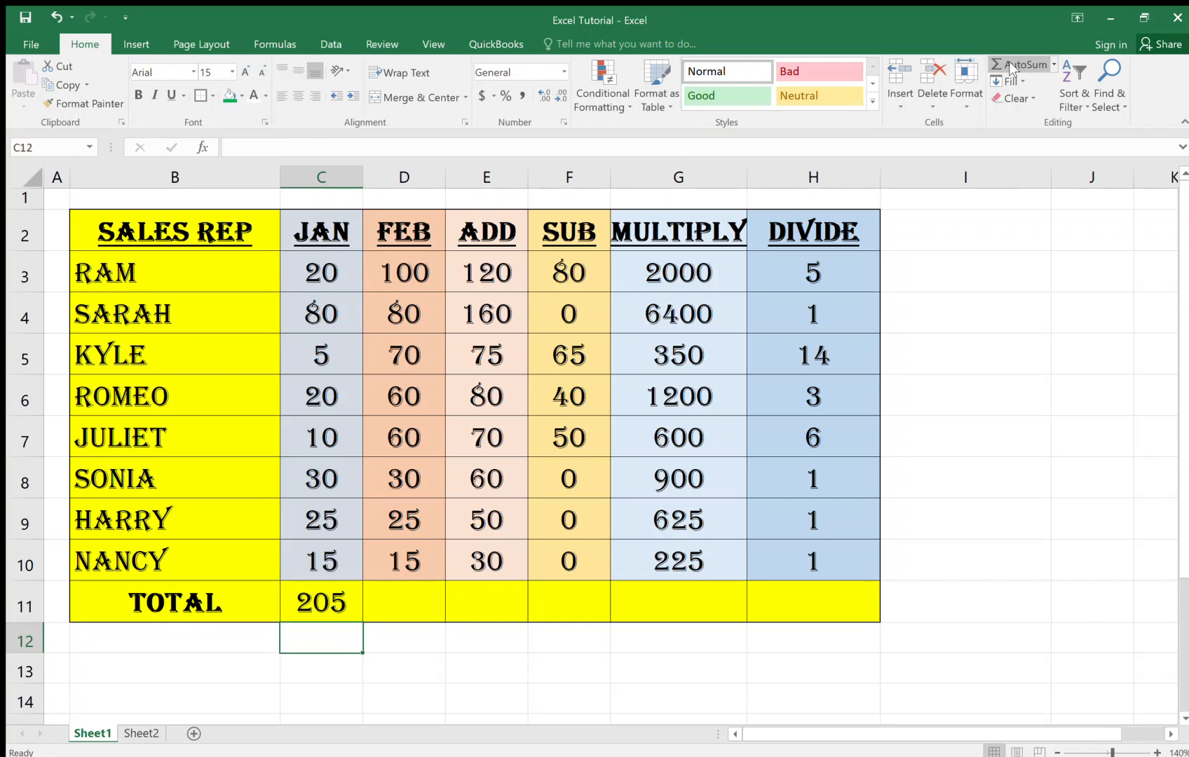
Step: Total the February sales in cell D11 with AutoSum and clear that cell again
left_click(405, 592)
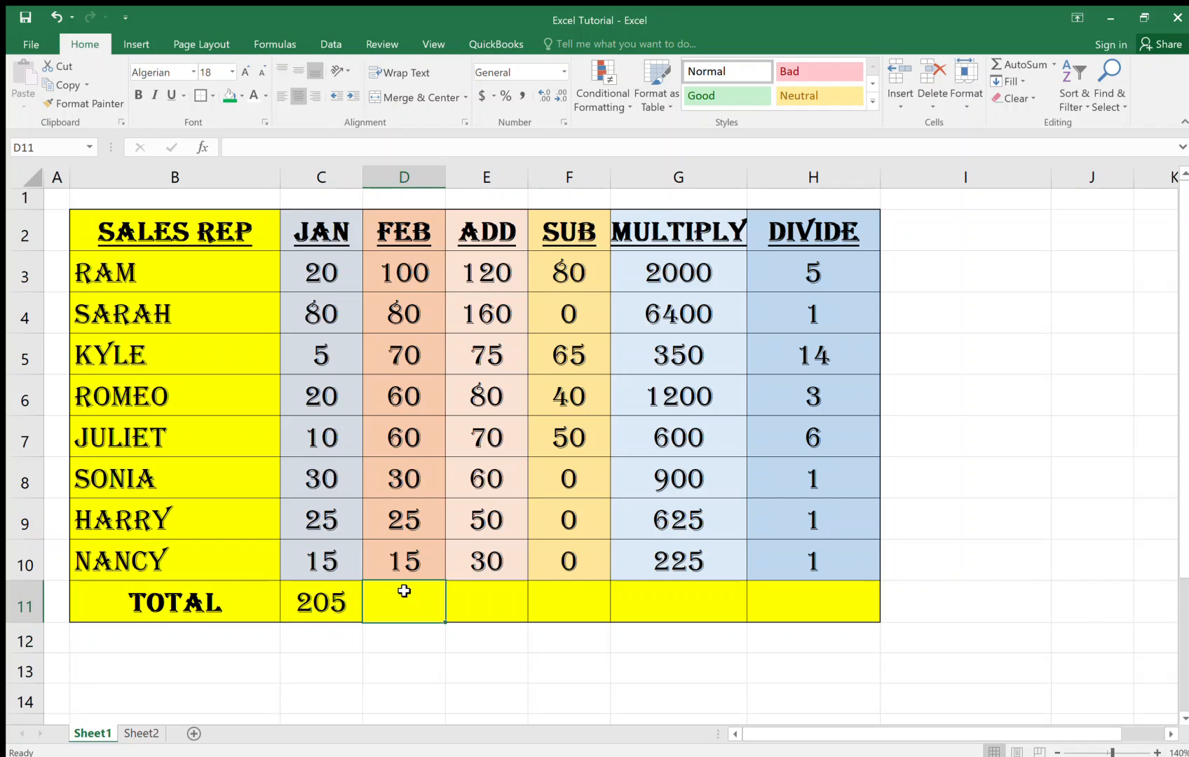
left_click(1012, 64)
key("Return")
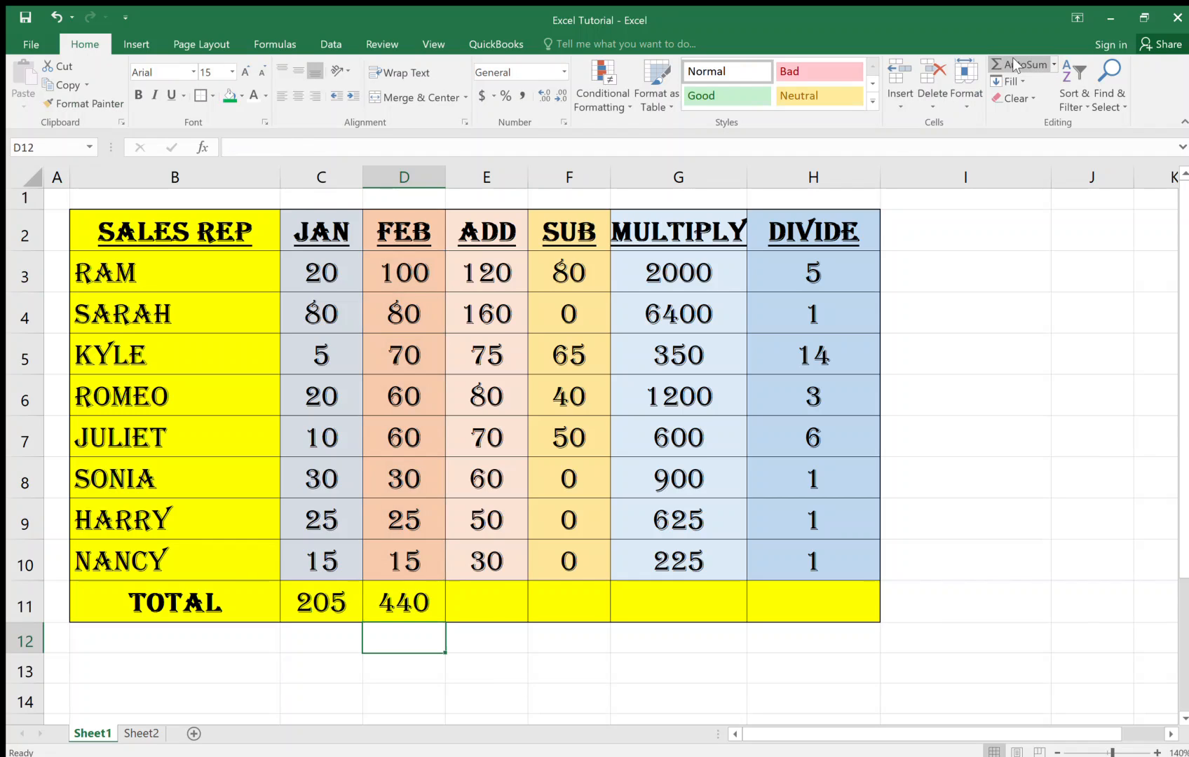
left_click(375, 604)
key("Delete")
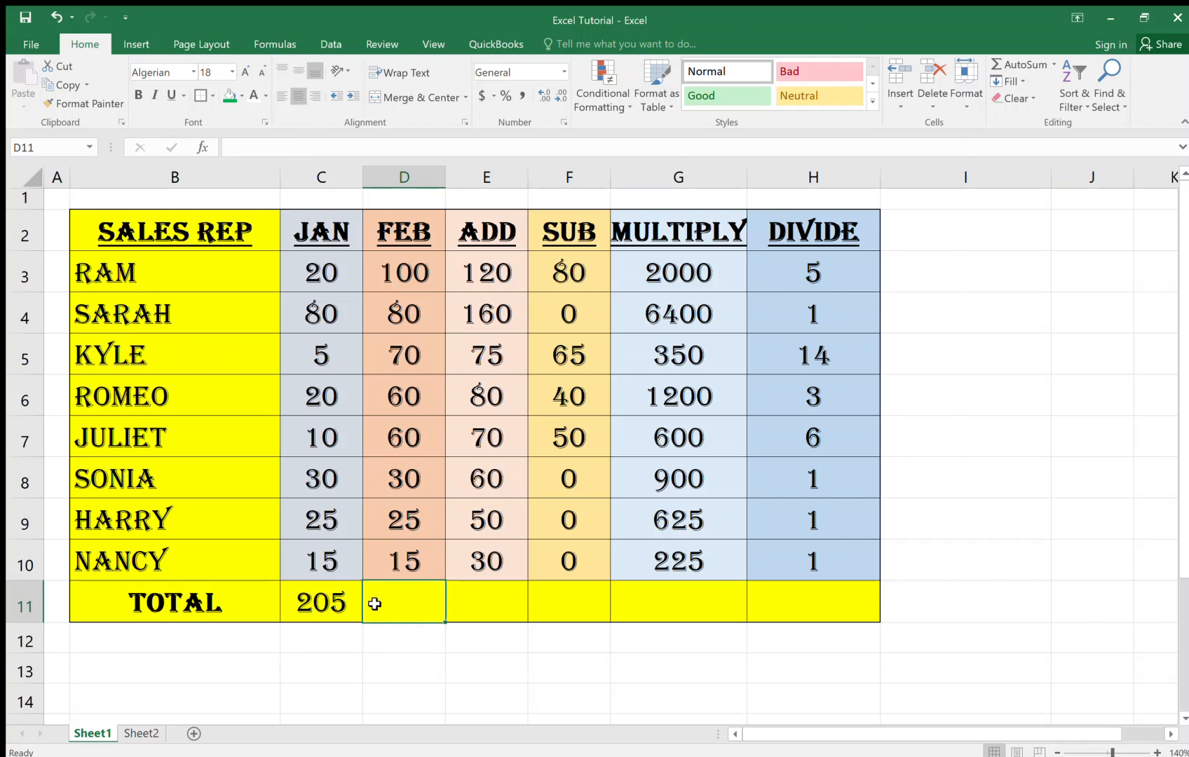
Step: Copy the January total formula from cell C11 into D11 for the February total
left_click(328, 602)
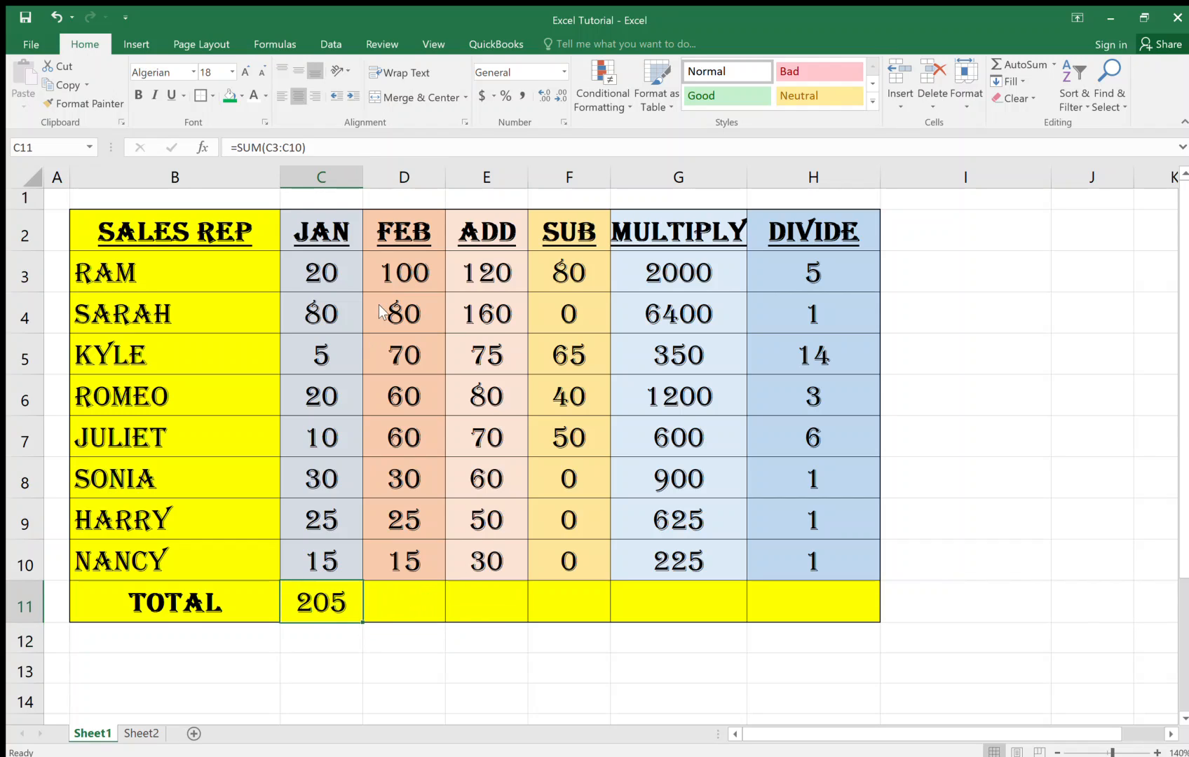
key("ctrl+c")
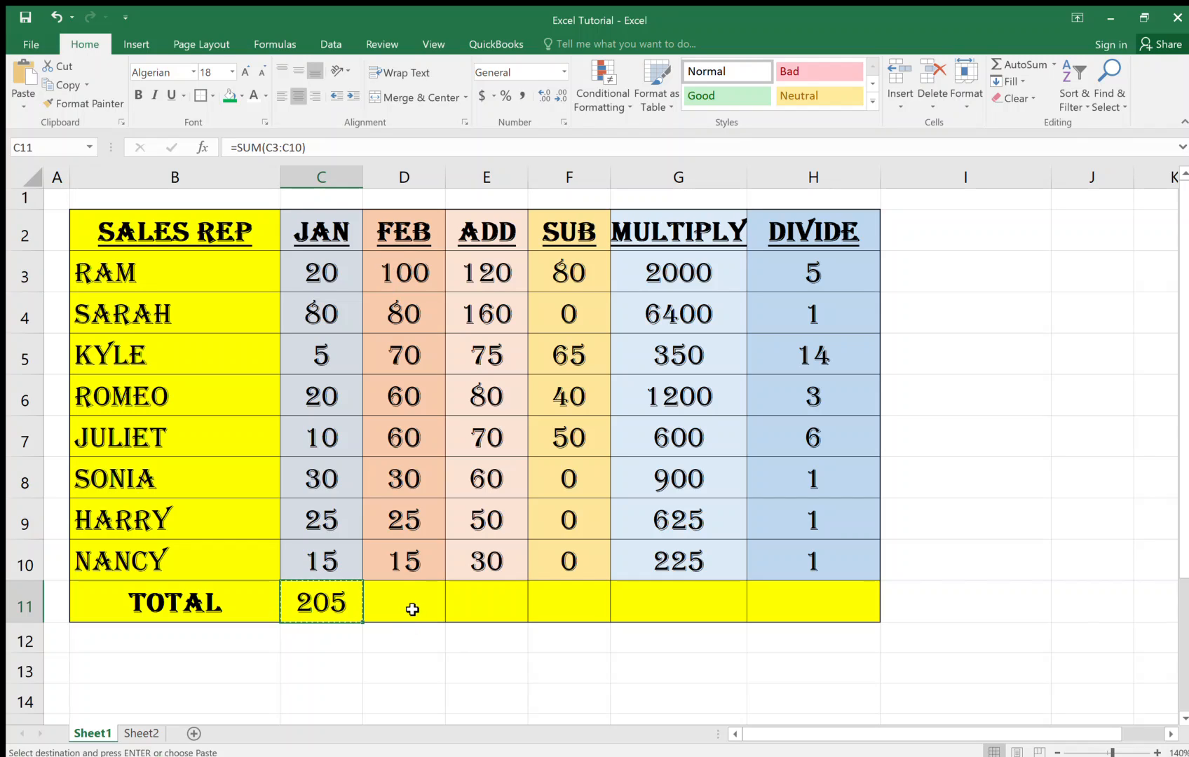
left_click(412, 610)
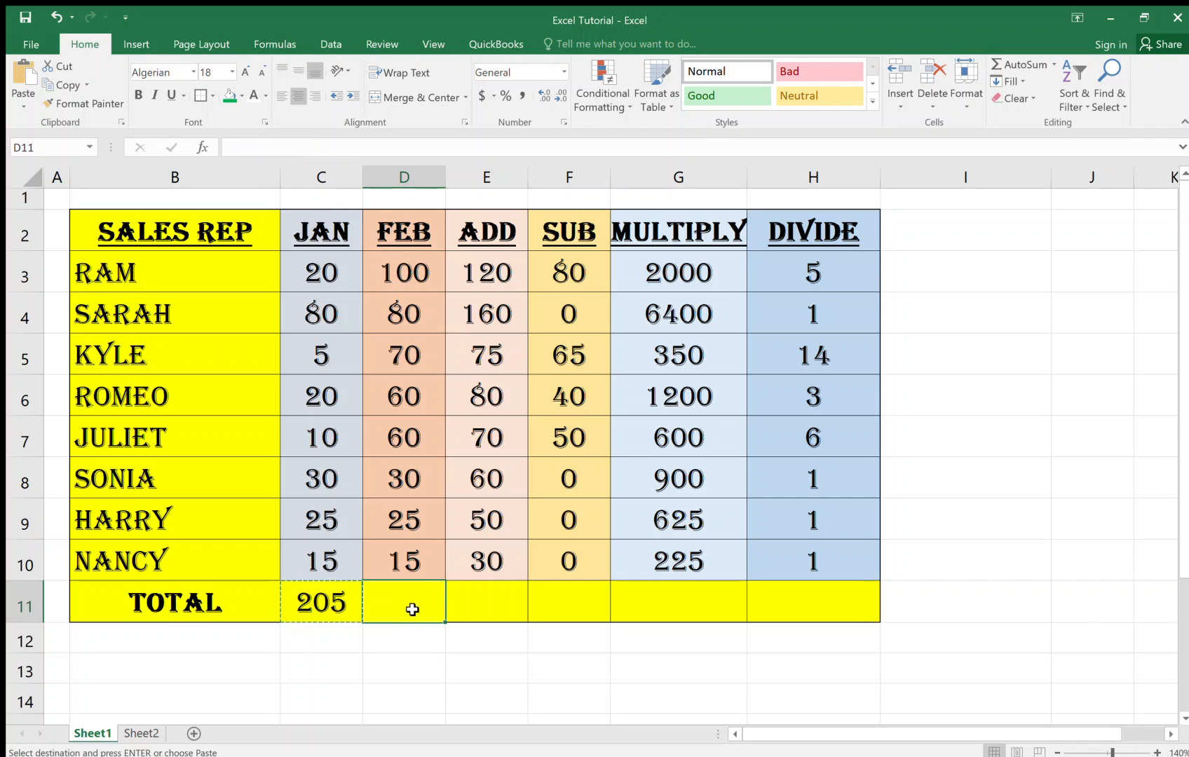
key("ctrl+v")
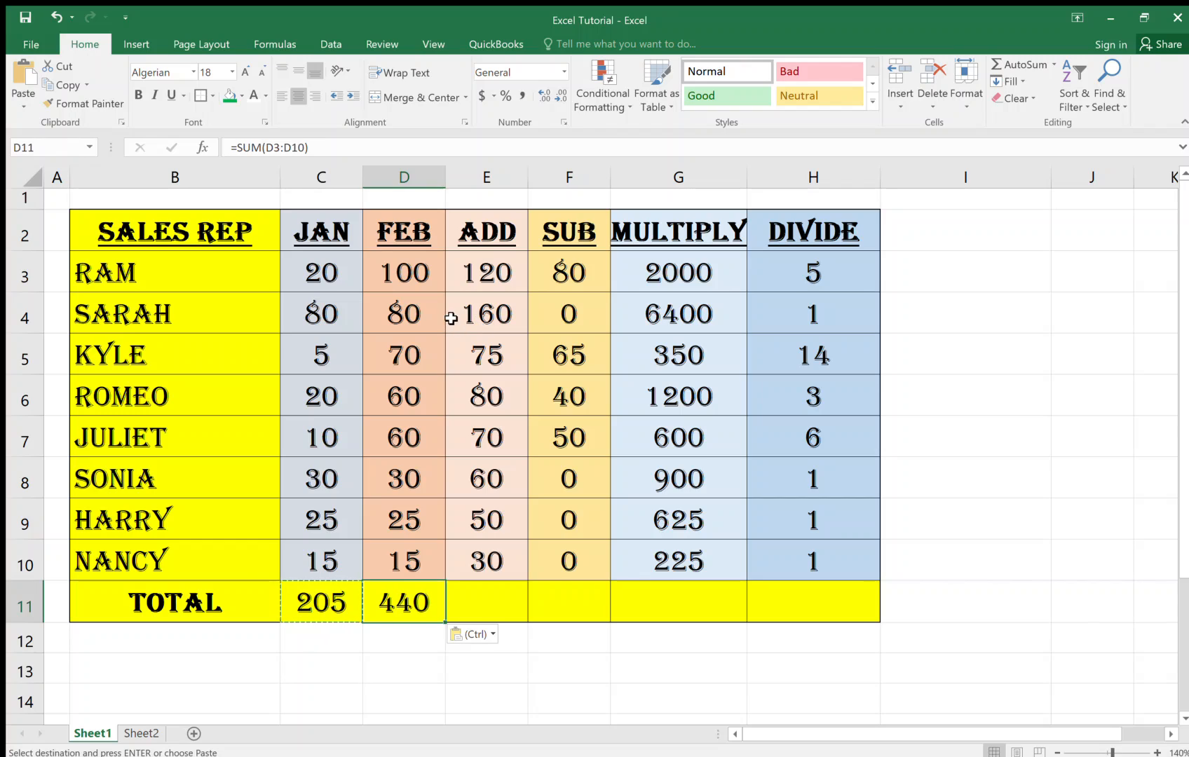
Step: Paste the copied total formula across C11:H11 and check the DIVIDE total against the values in H3:H10
left_click(339, 611)
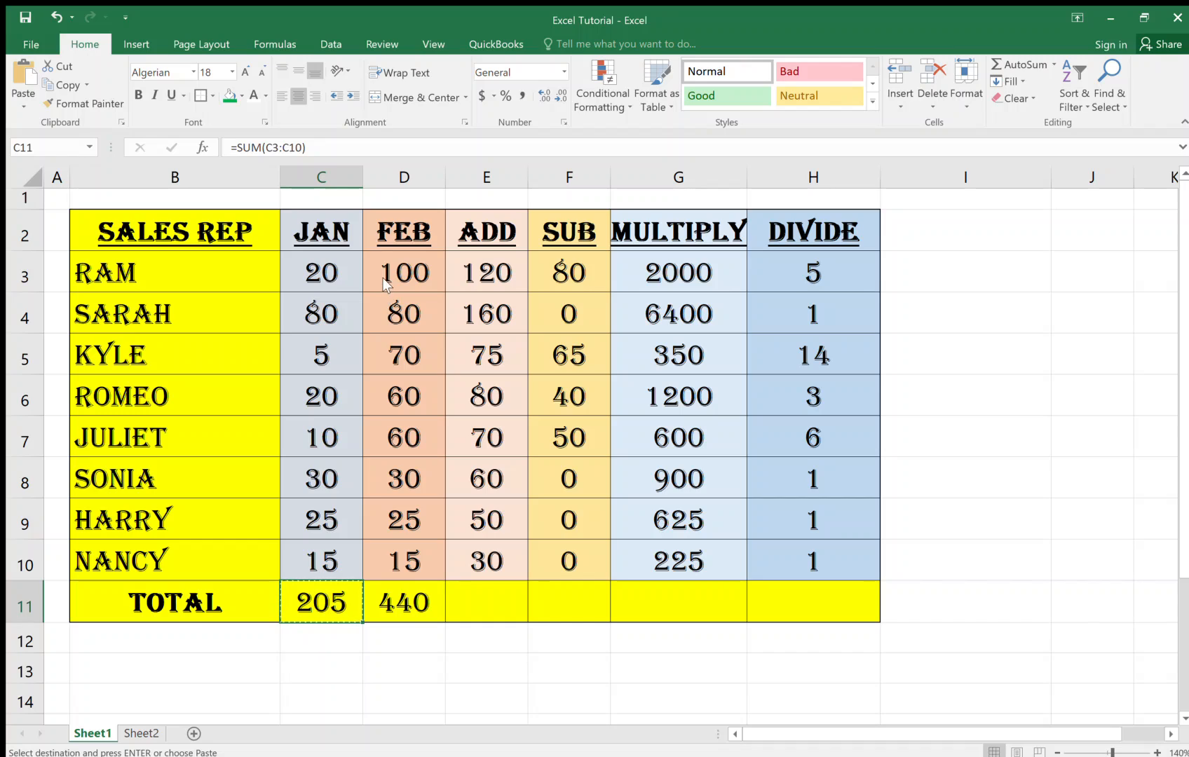
left_click_drag(329, 604, 771, 601)
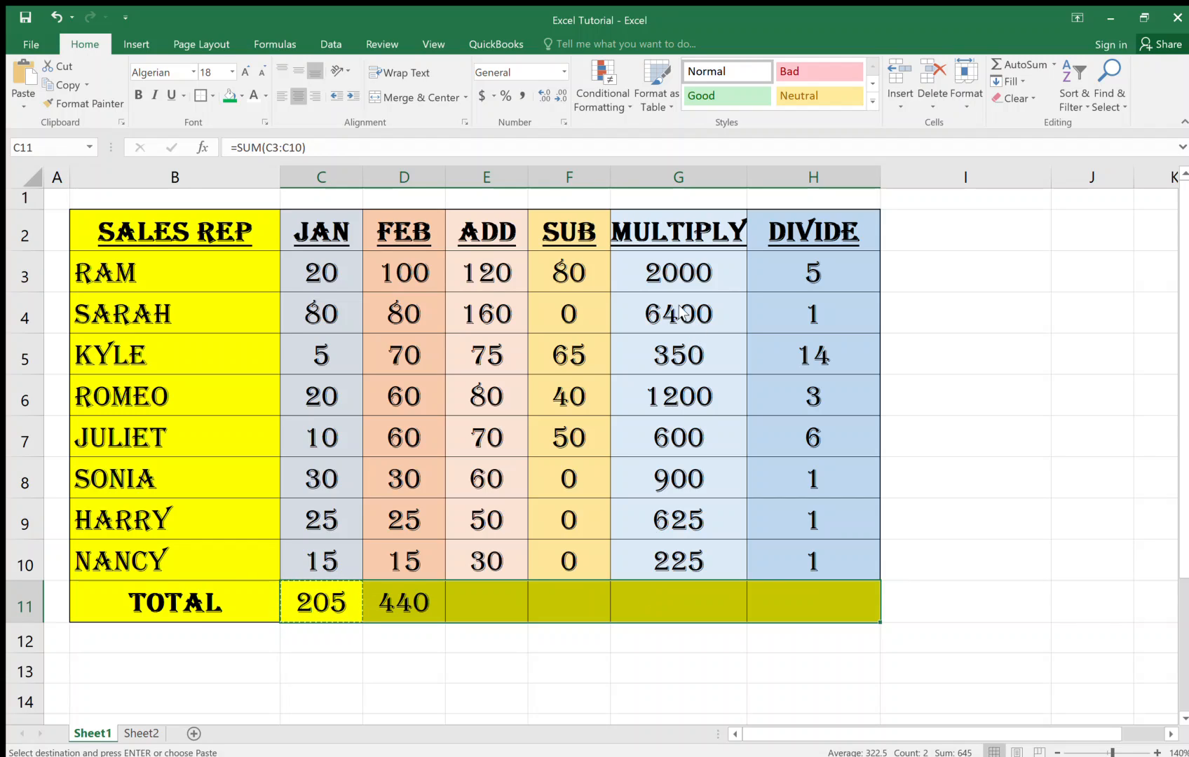
key("ctrl+v")
left_click(817, 611)
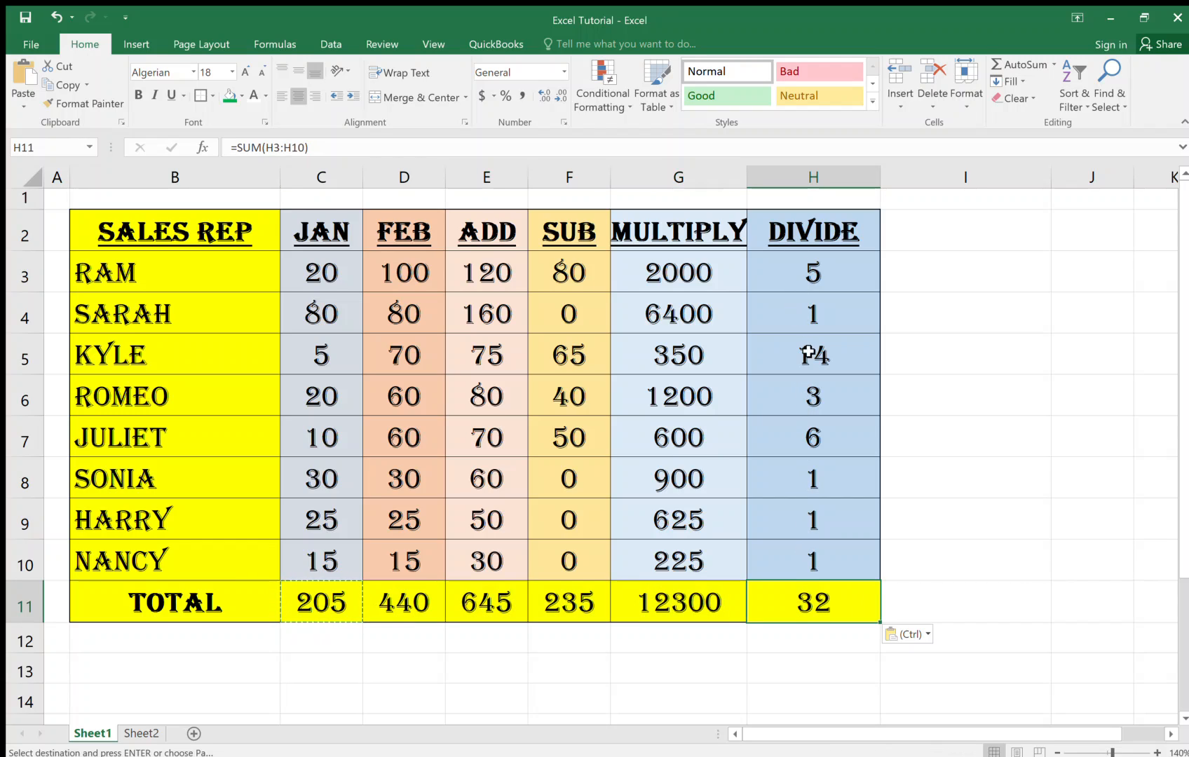
left_click_drag(809, 277, 804, 560)
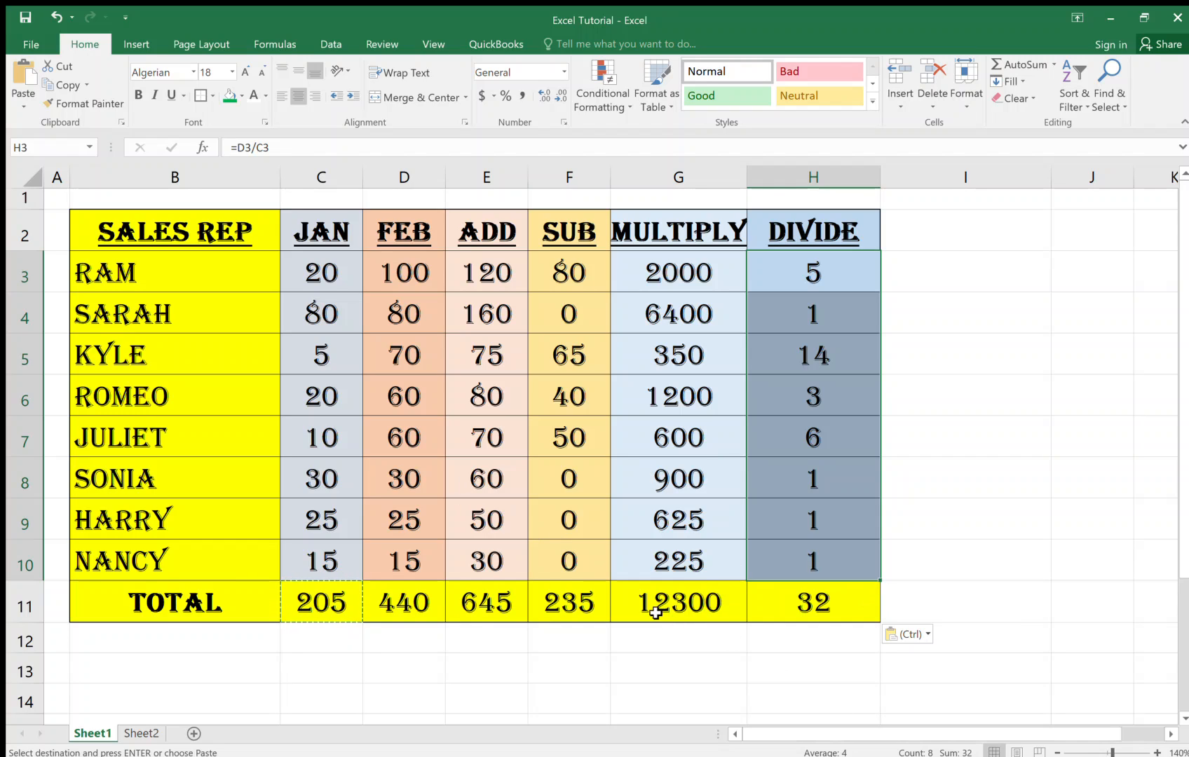
left_click(398, 644)
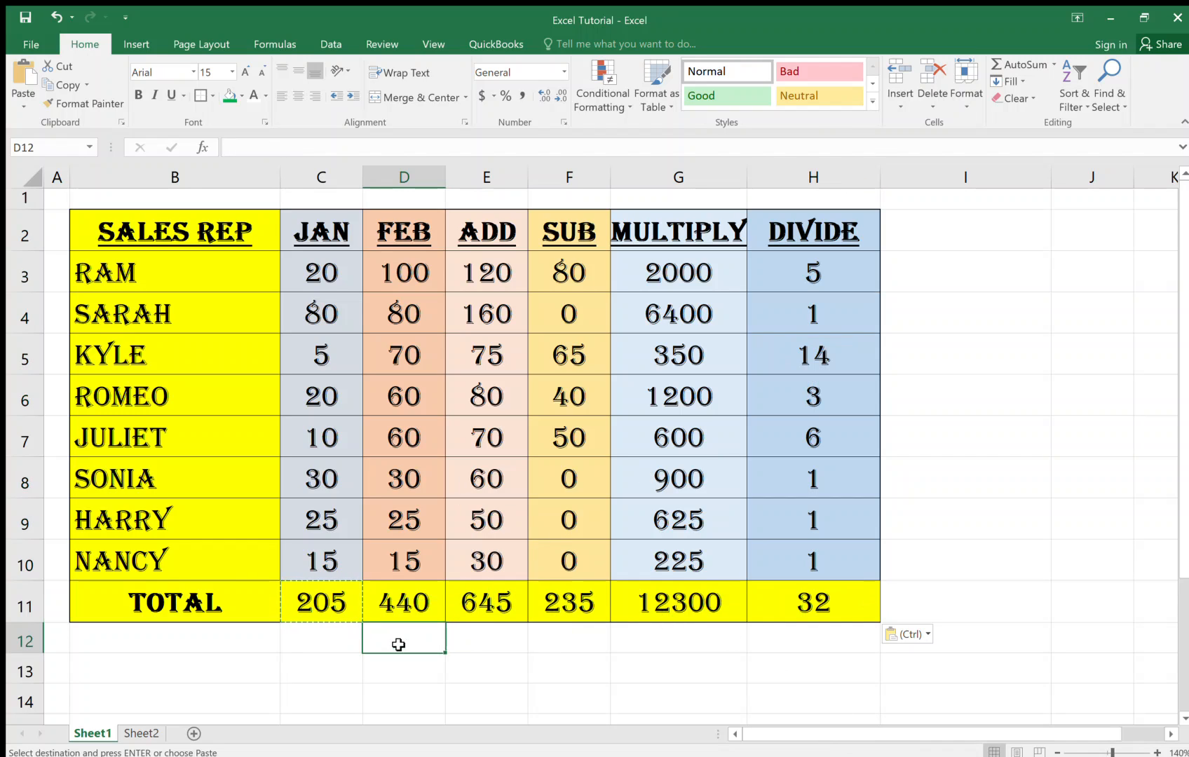
left_click(328, 639)
key("ctrl+v")
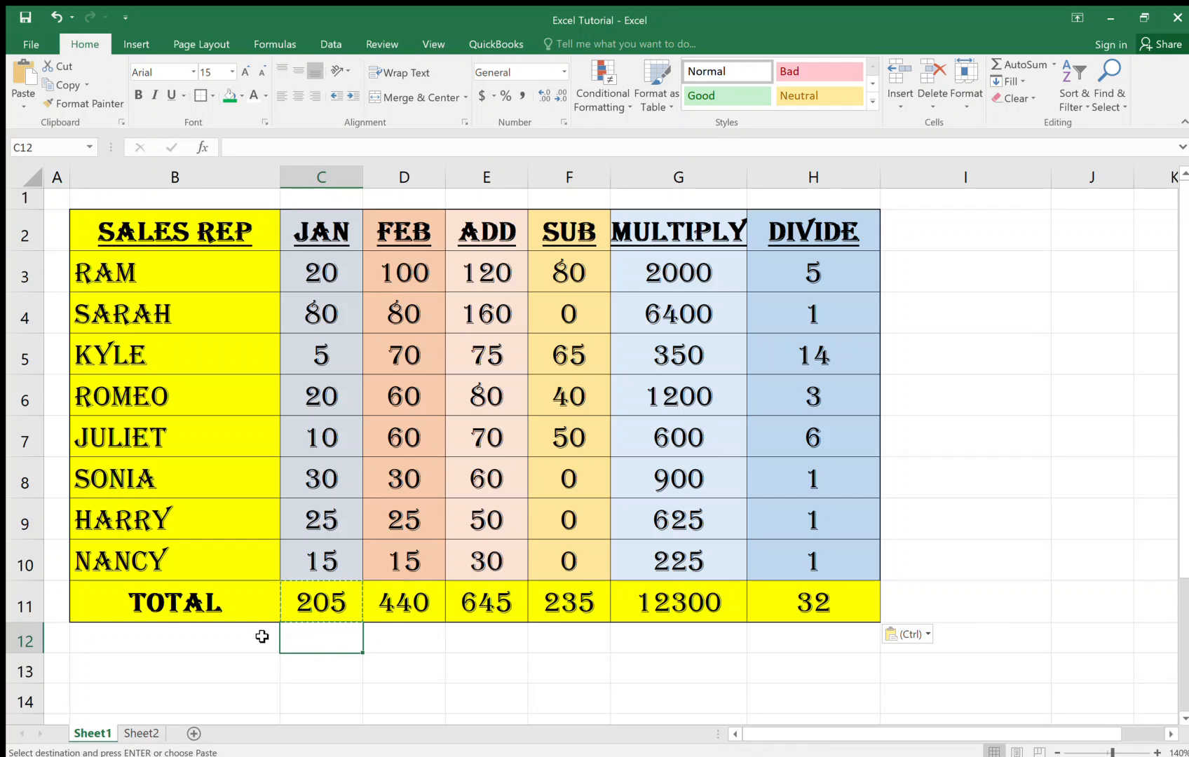
left_click(261, 636)
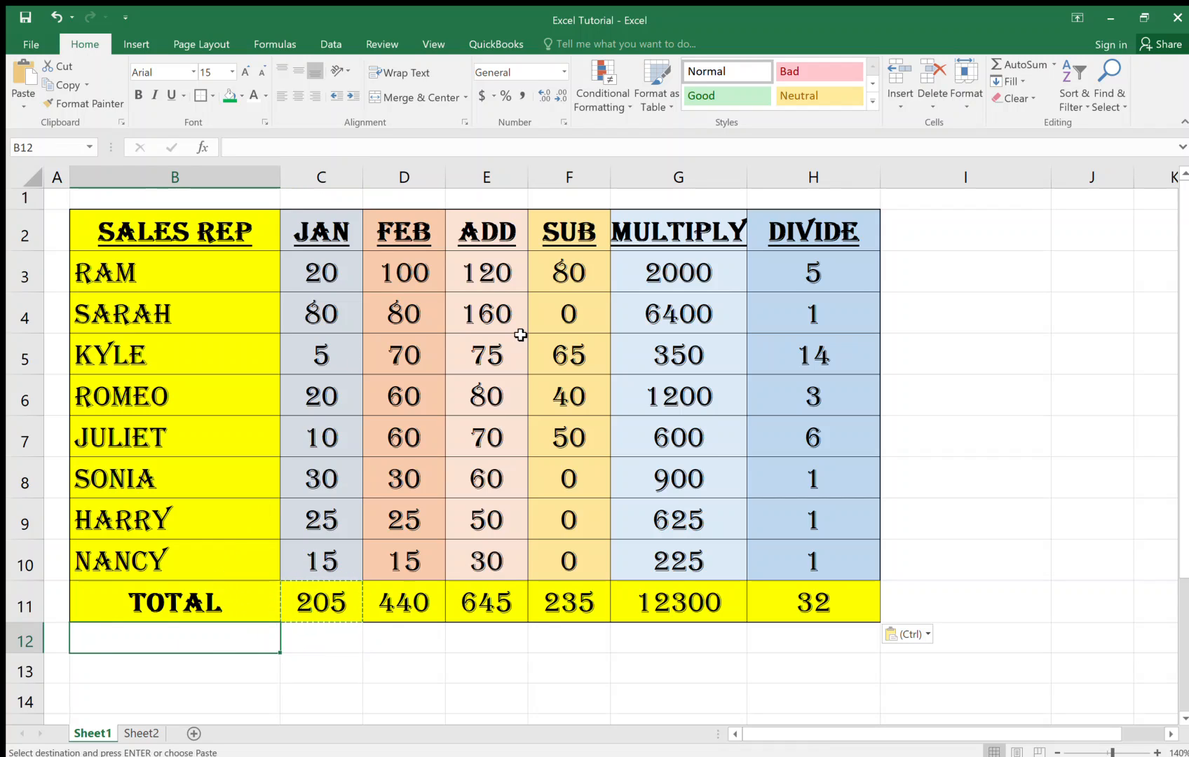
left_click(896, 340)
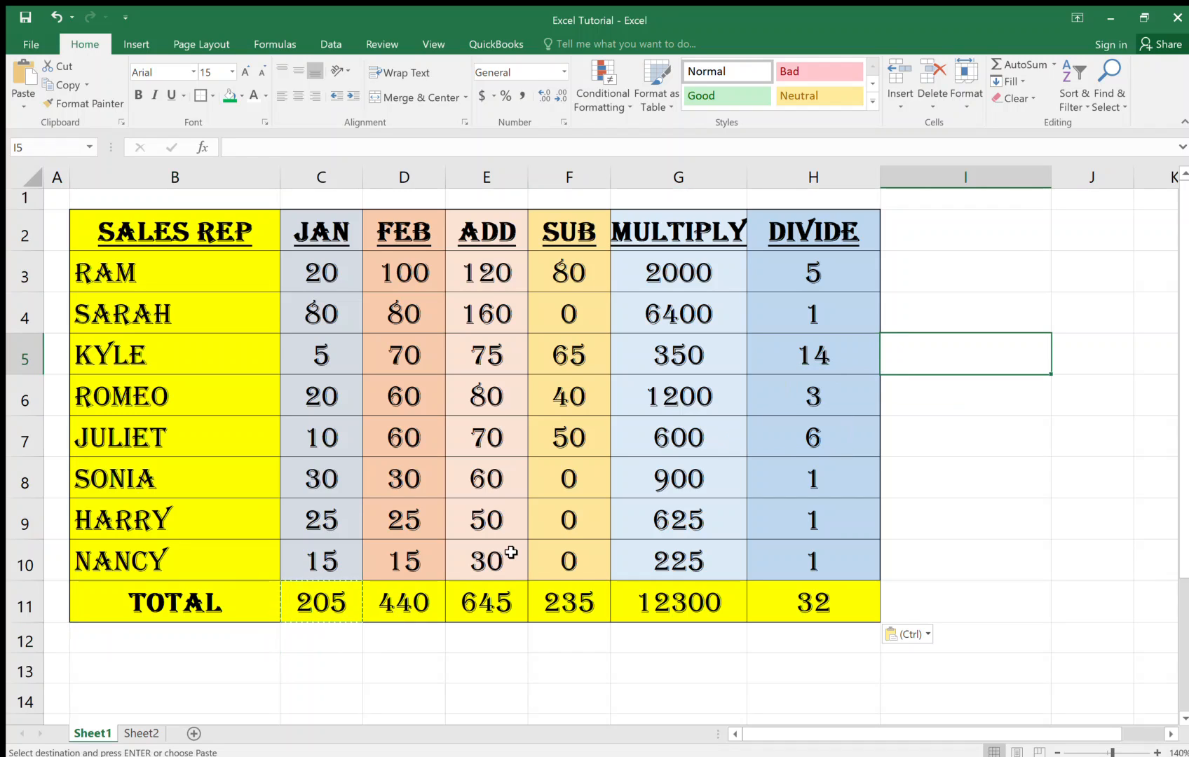
left_click(220, 658)
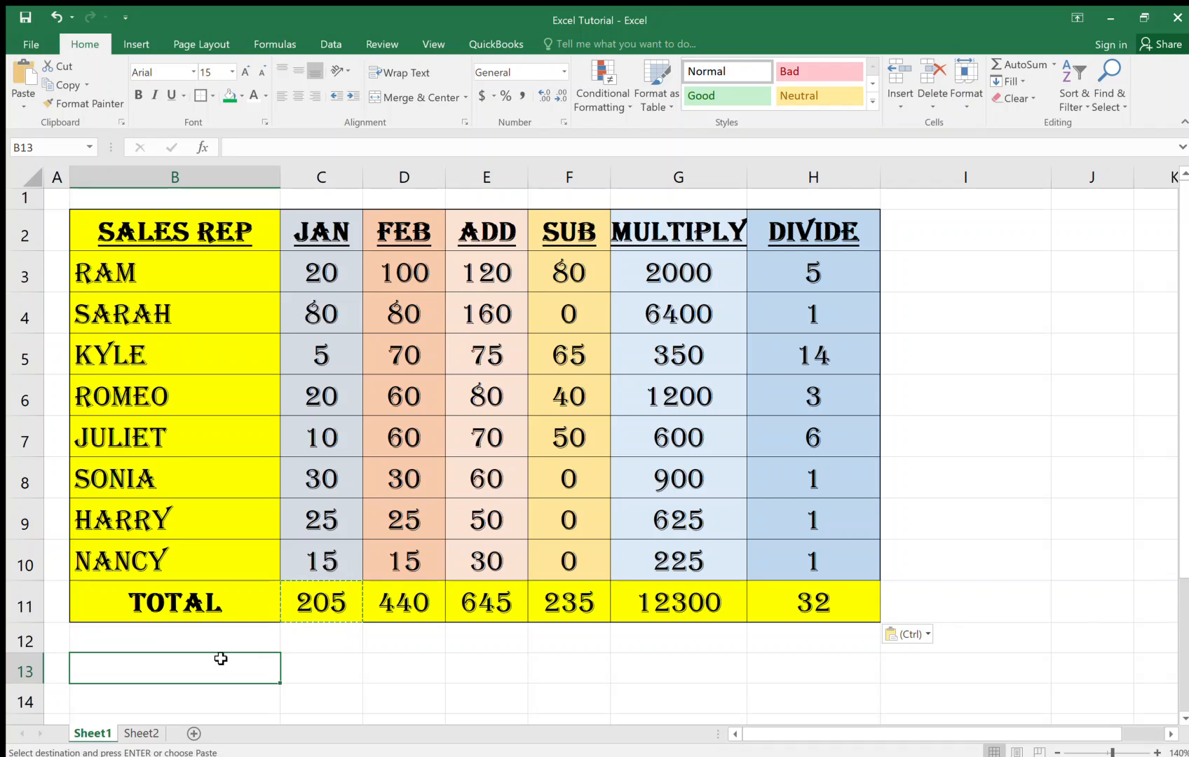
Step: Add two new worksheets to the workbook, placing both after Sheet2
left_click(193, 734)
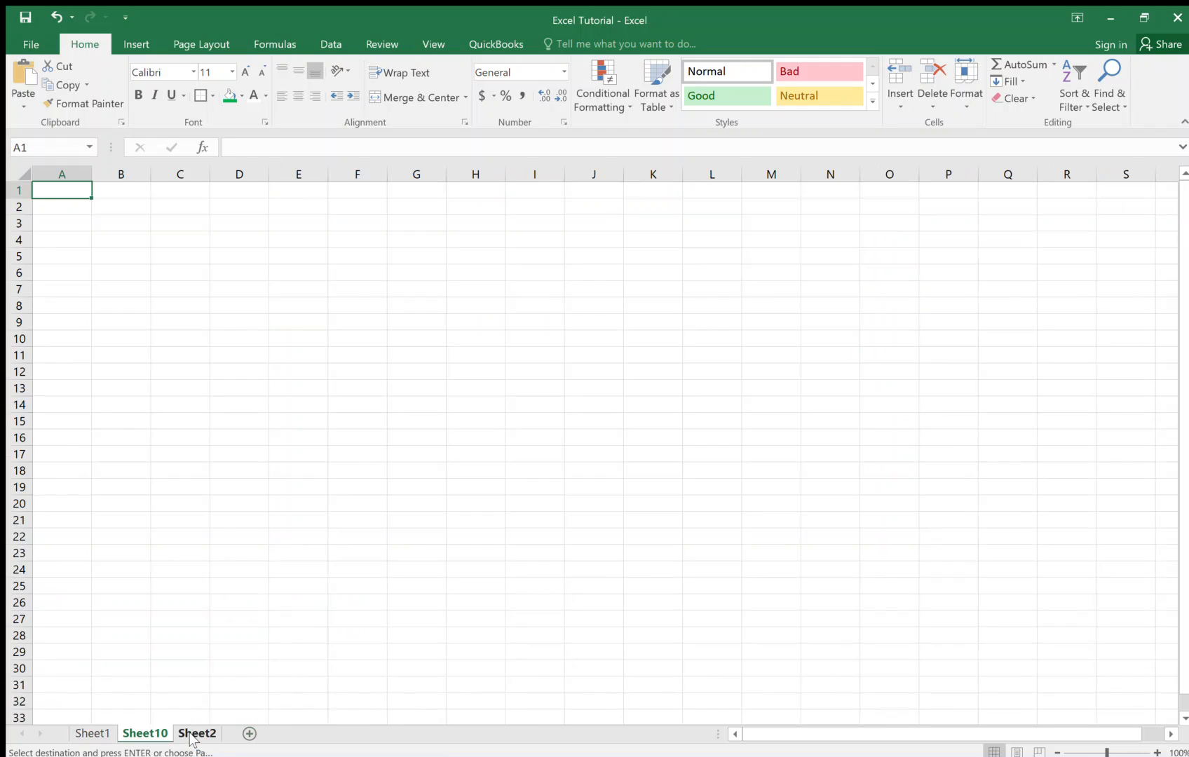
left_click_drag(160, 735, 231, 740)
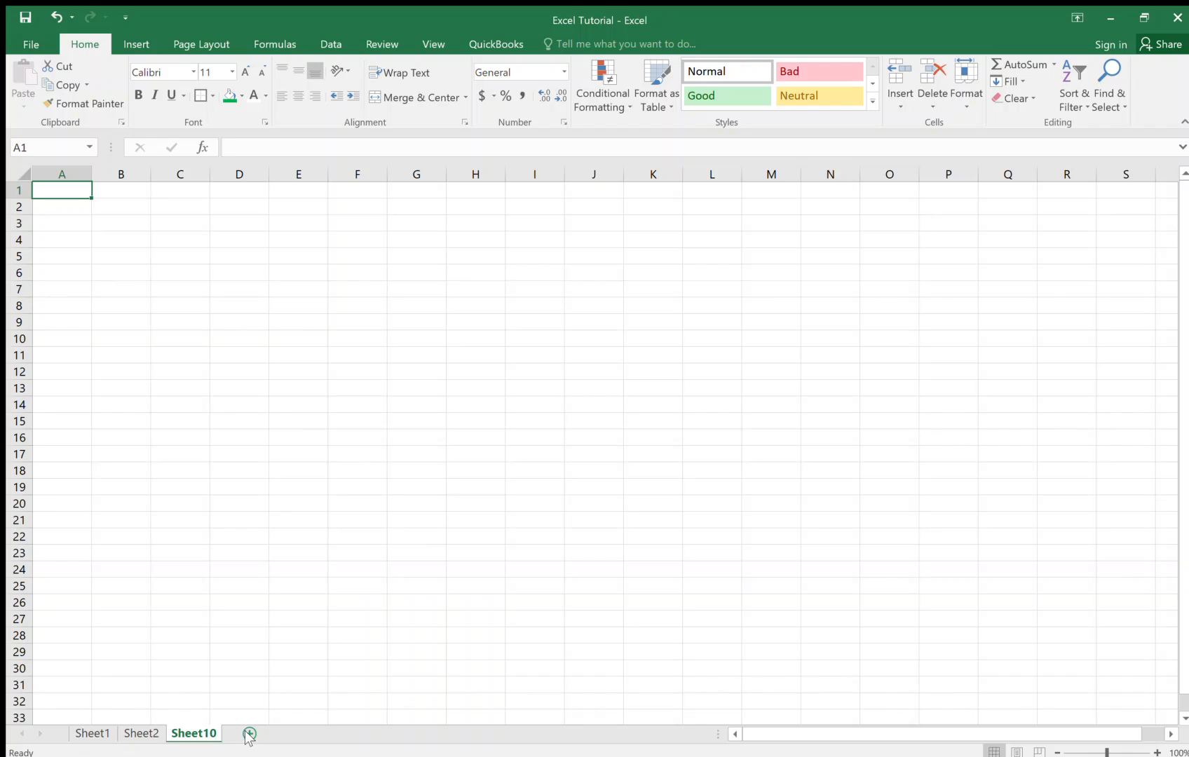
left_click(248, 733)
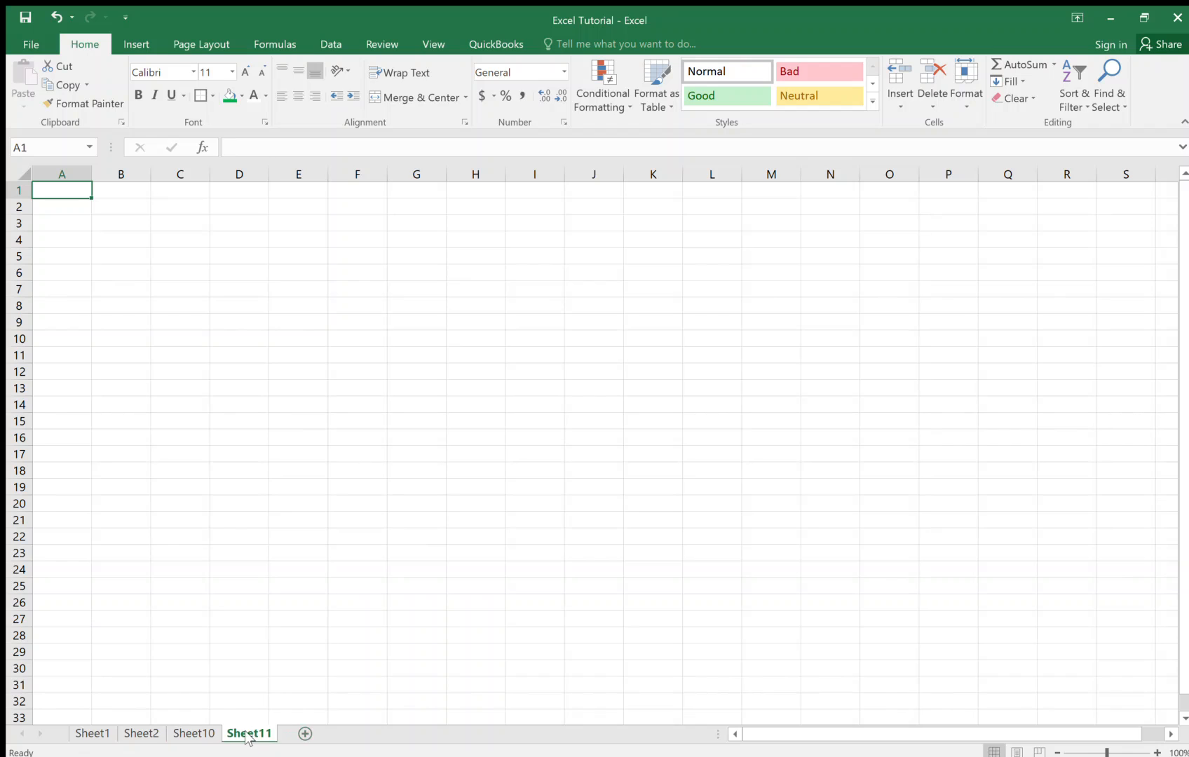
Step: On Sheet2, enter =power(2,2) in cell B3 under Power Function
left_click(142, 733)
left_click(191, 446)
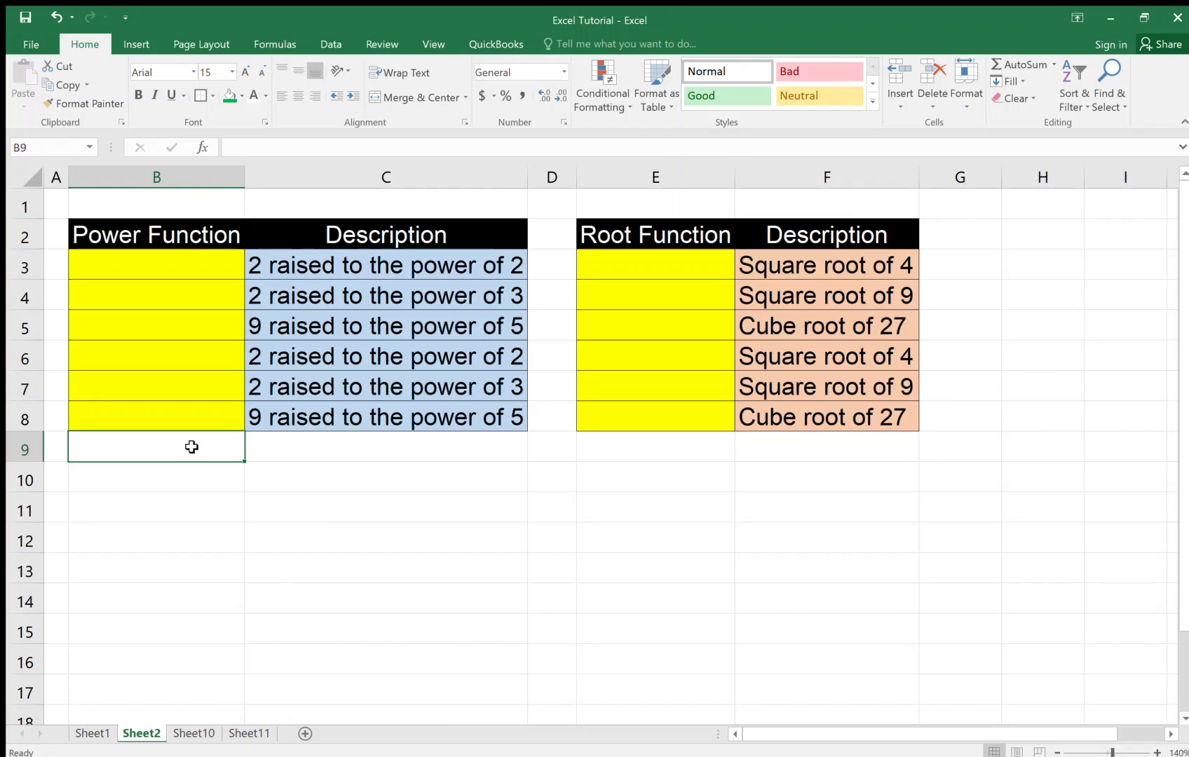
left_click(212, 251)
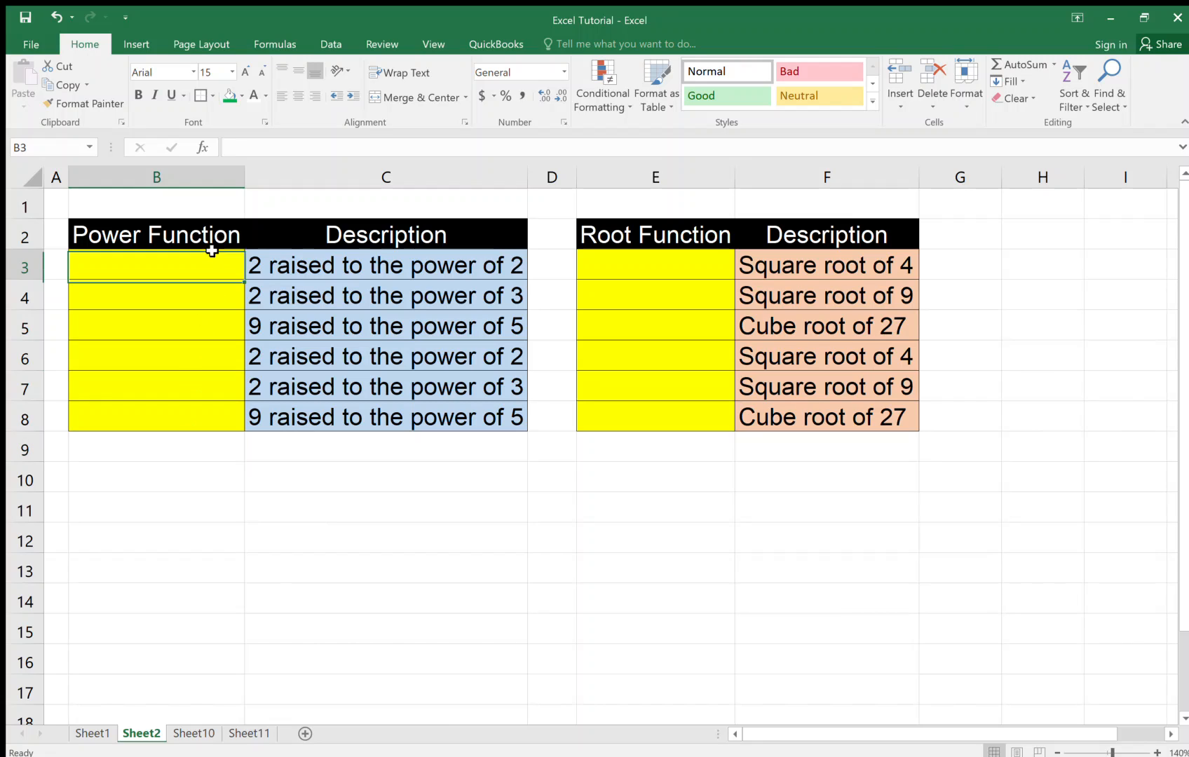
left_click(208, 239)
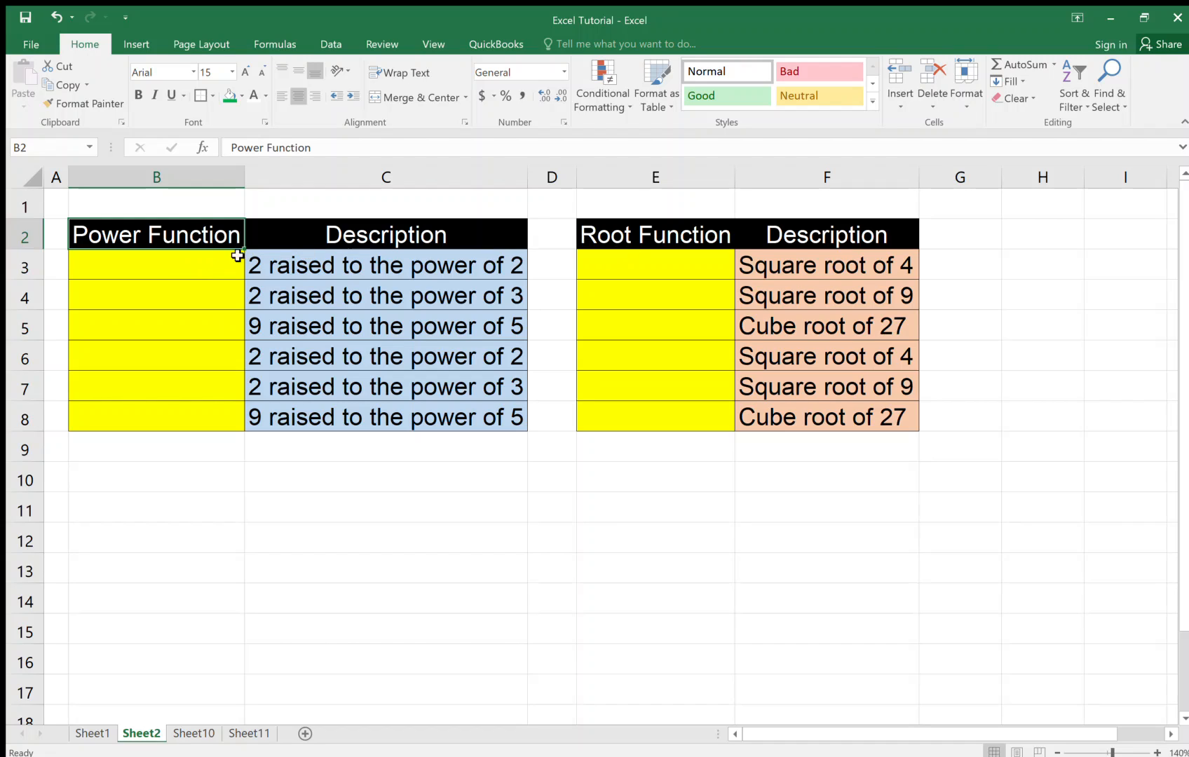
left_click(220, 269)
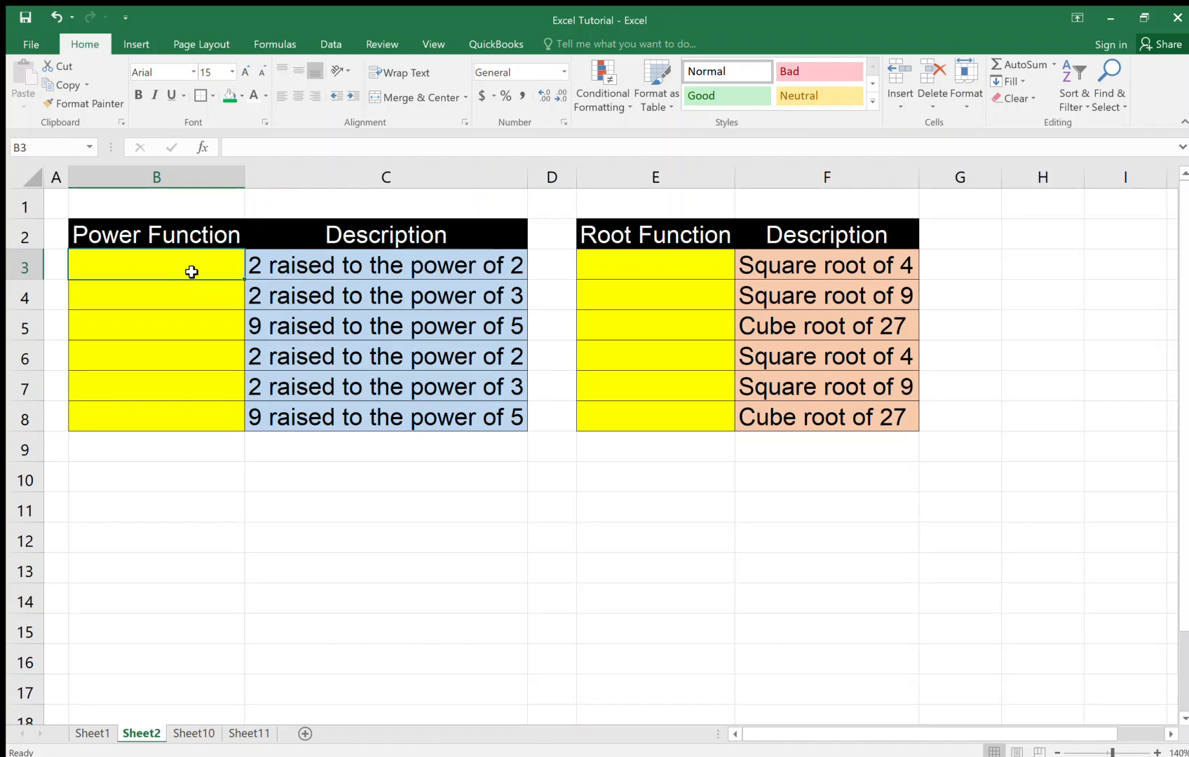
type("=")
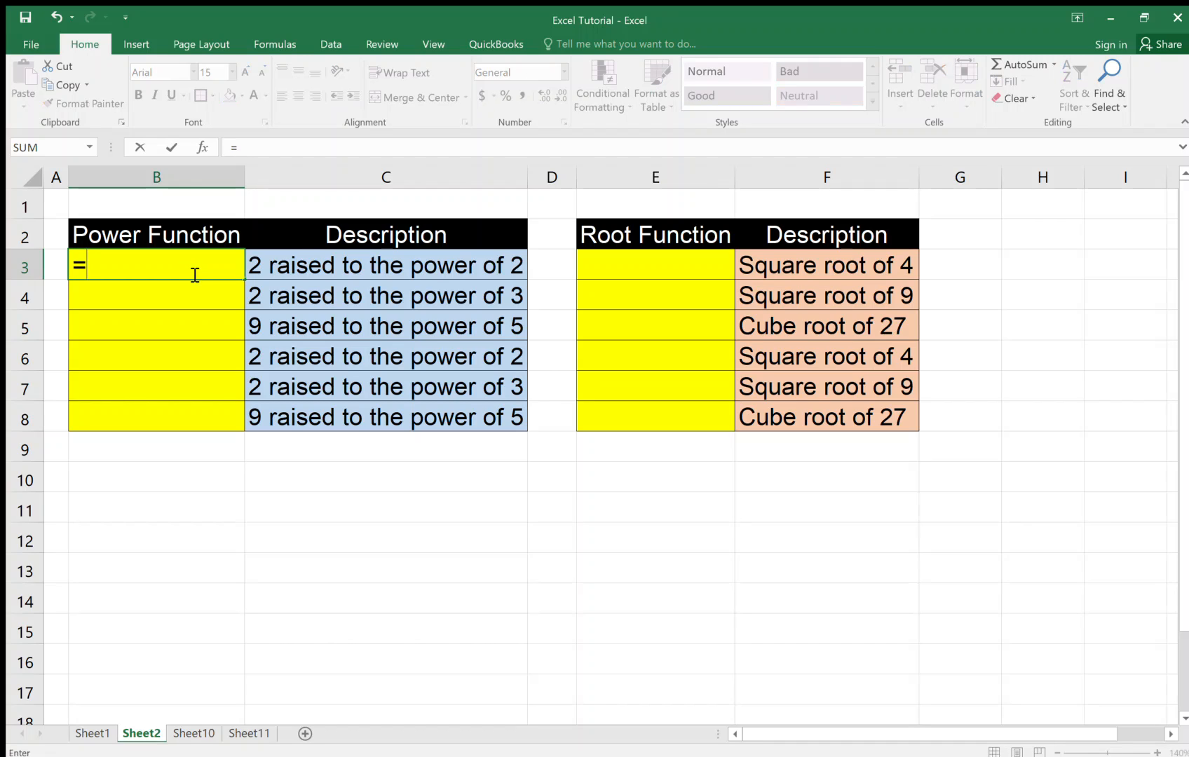
type("power")
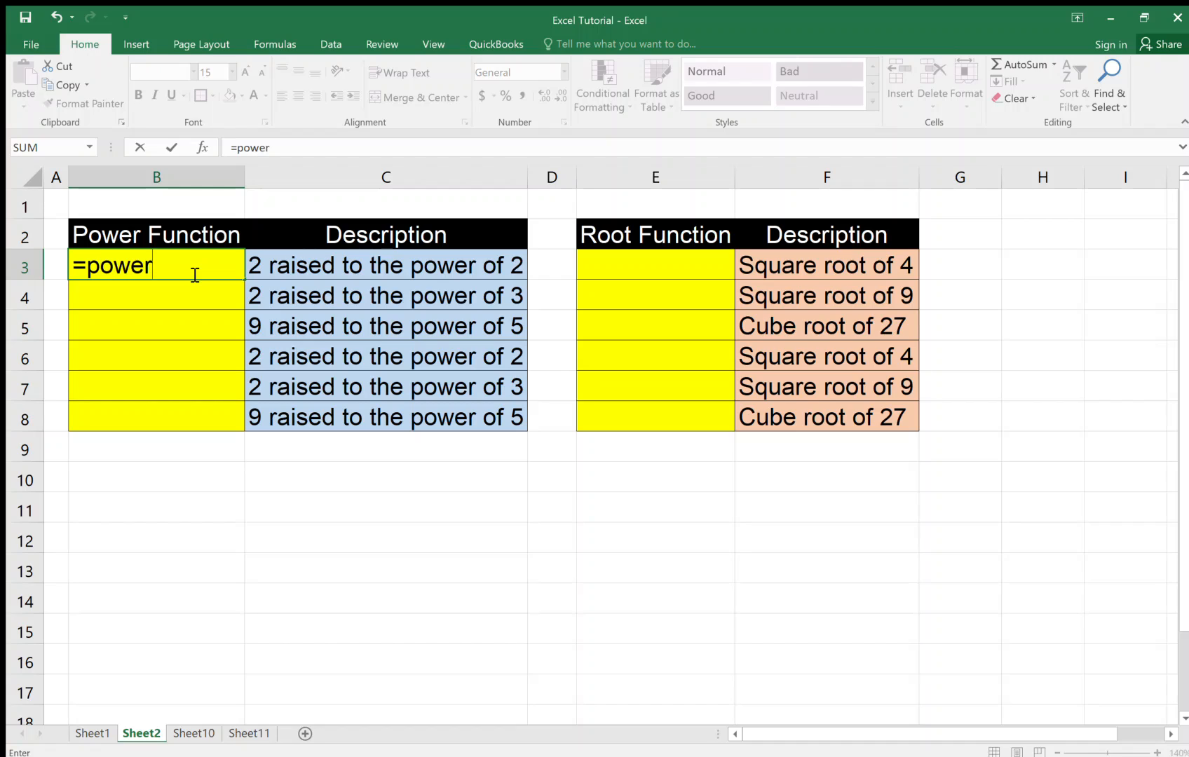
type("(2,2)")
key("Return")
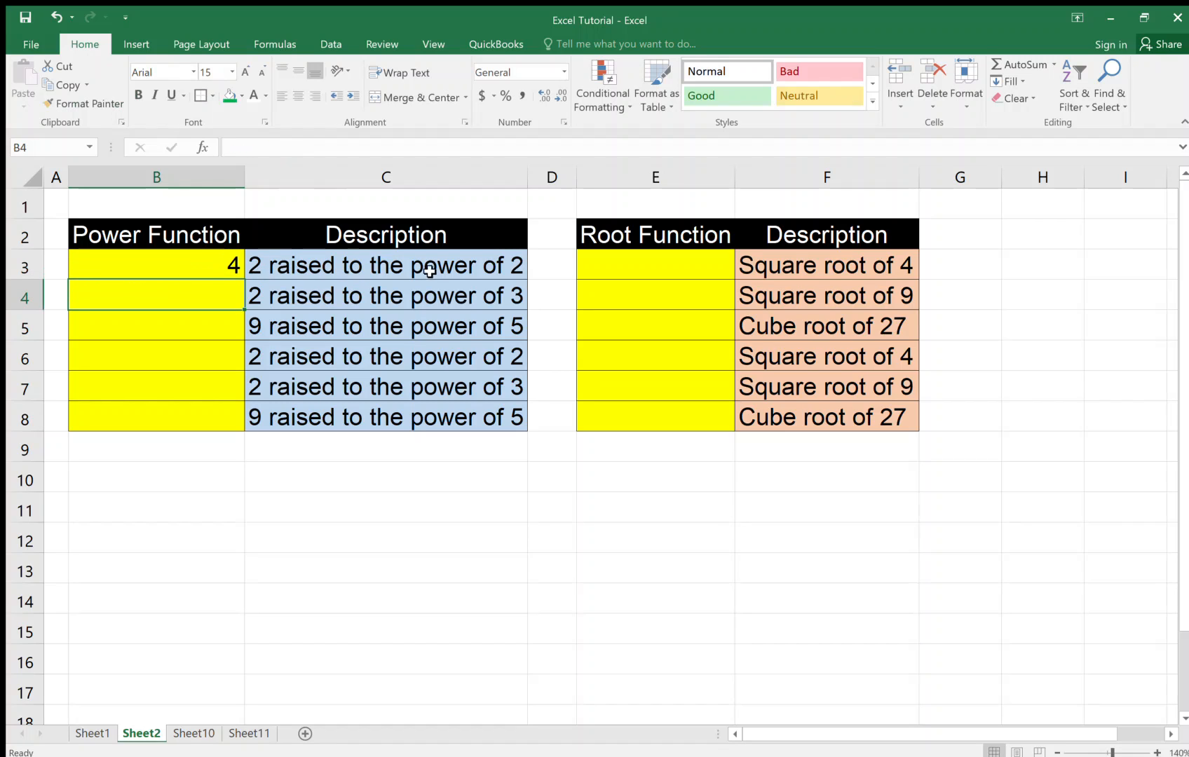
Step: Enter =power(2,3) in cell B4 and =power(9,5) in cell B5
type("=power")
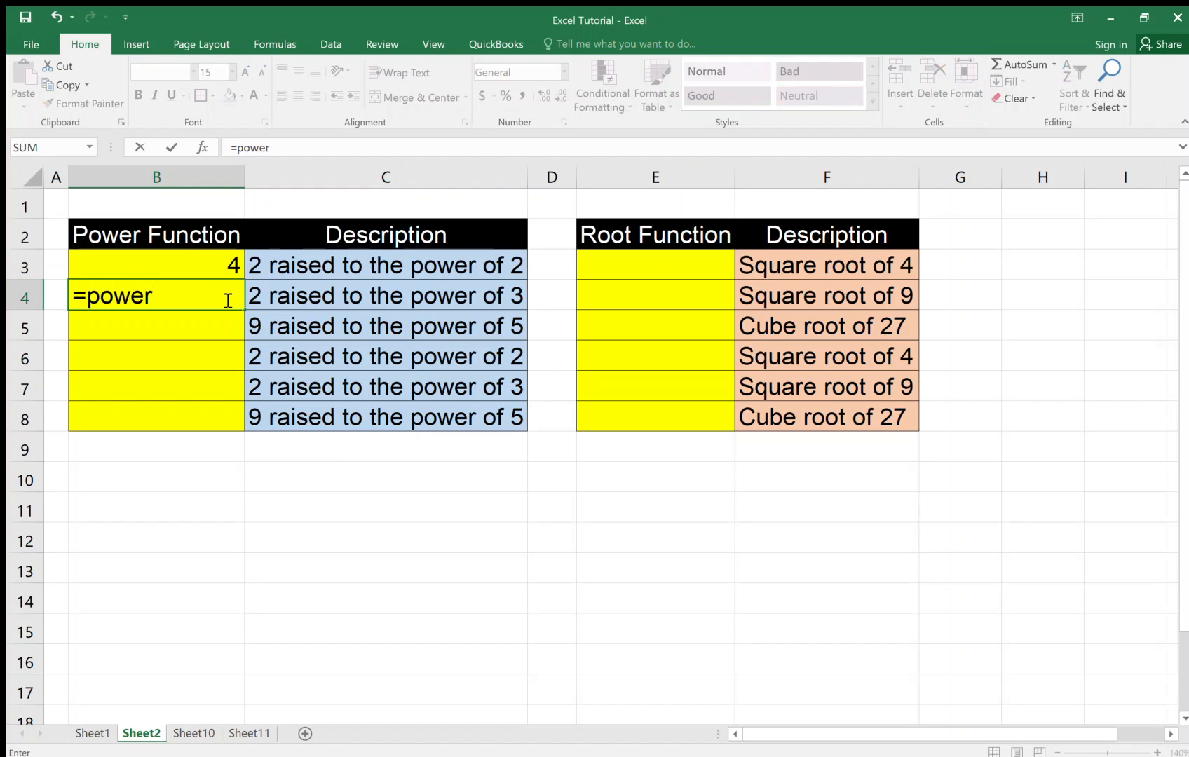
type("(2,3)")
key("Return")
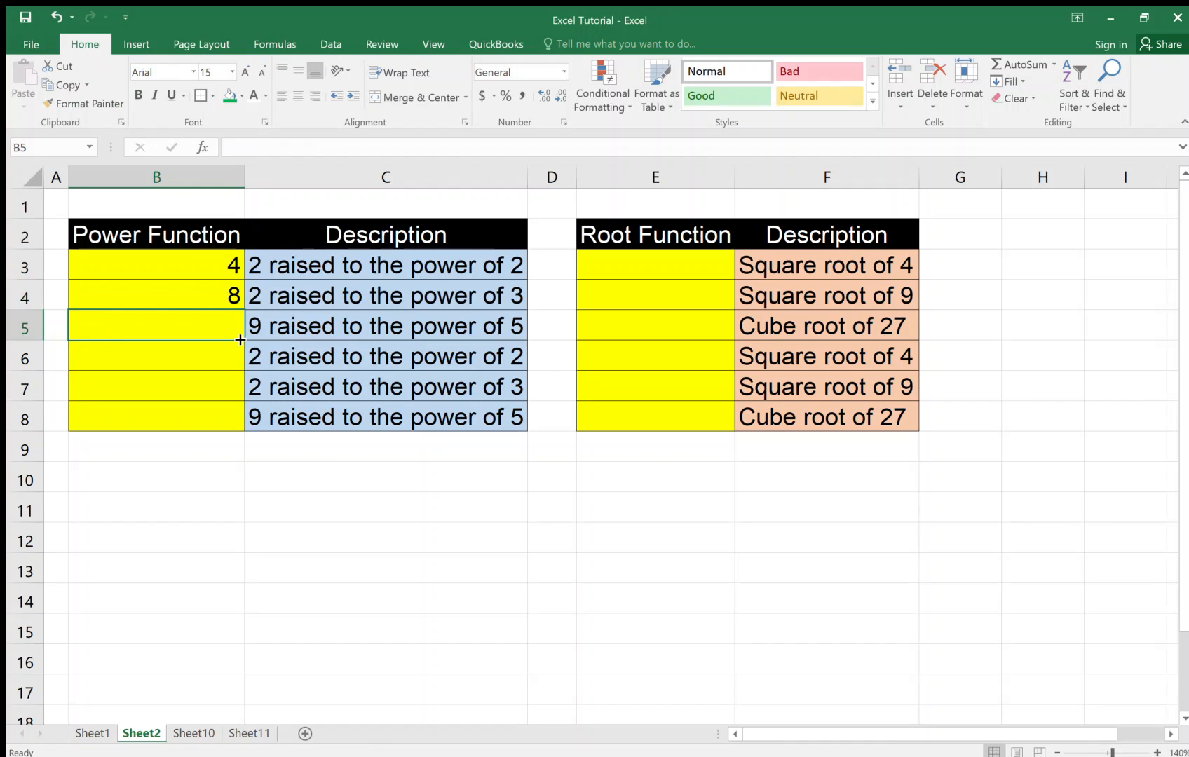
type("=")
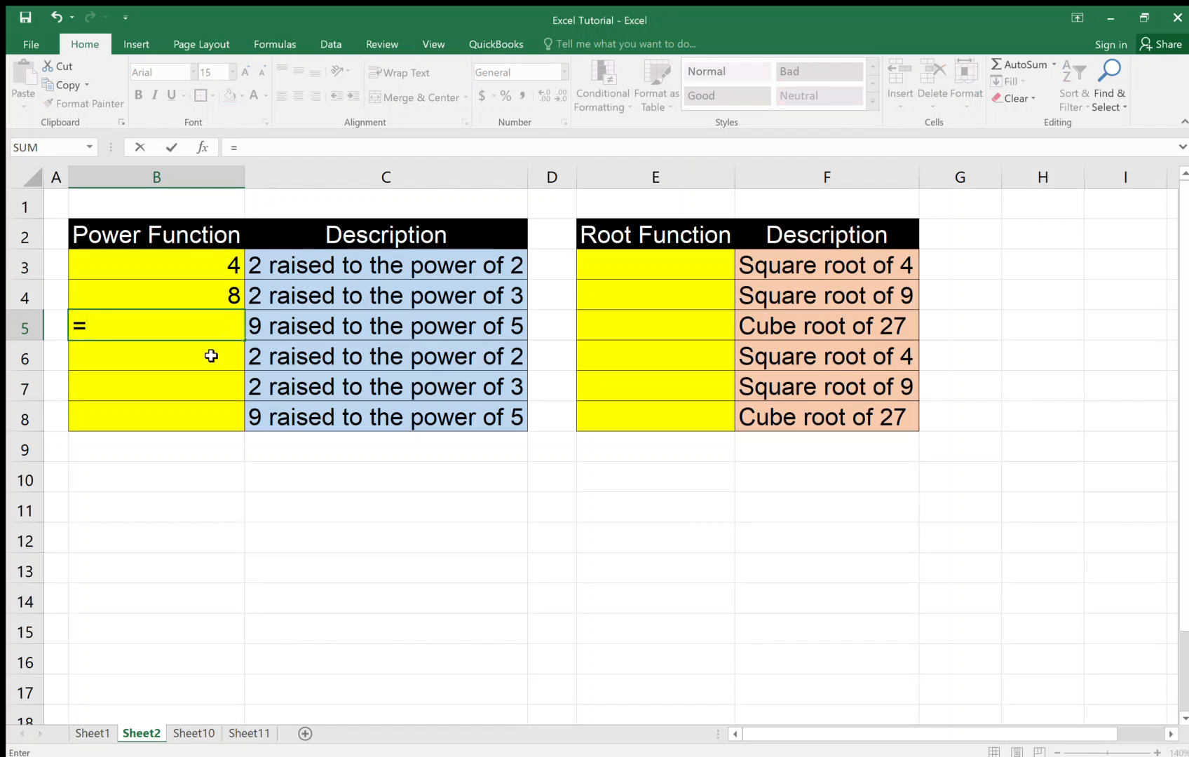
type("power")
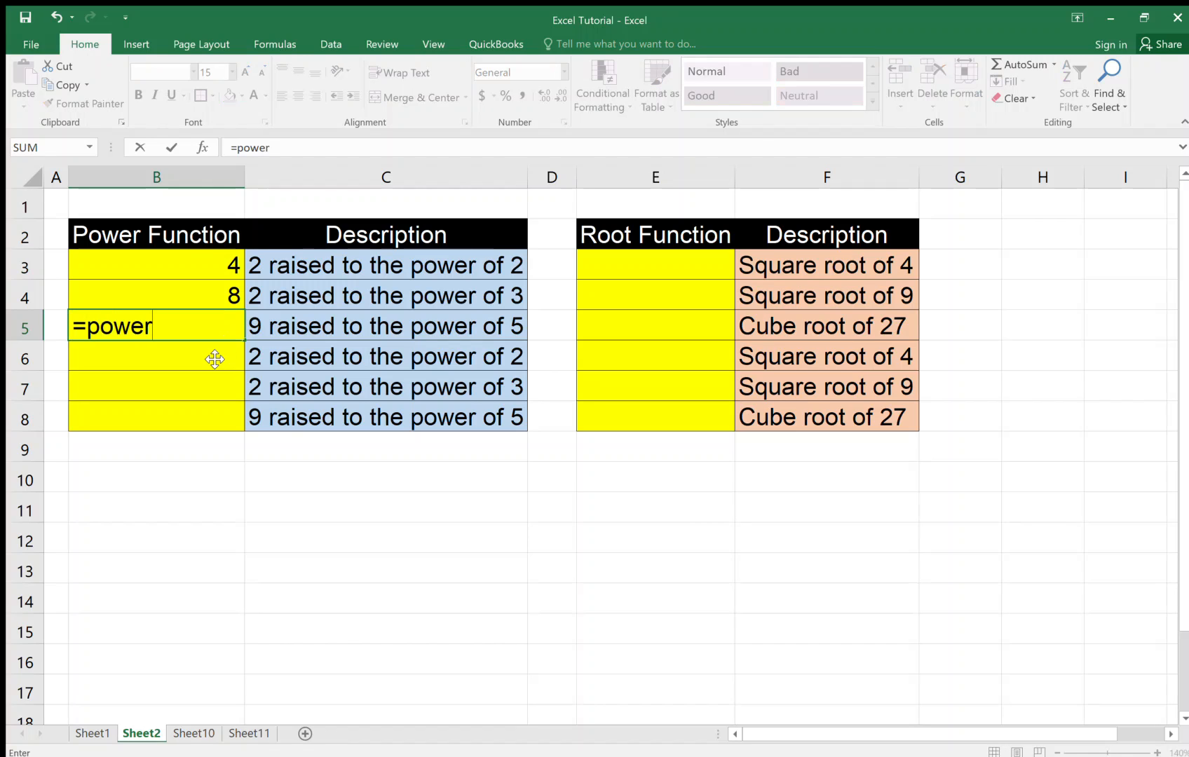
type("(9,5)")
key("Return")
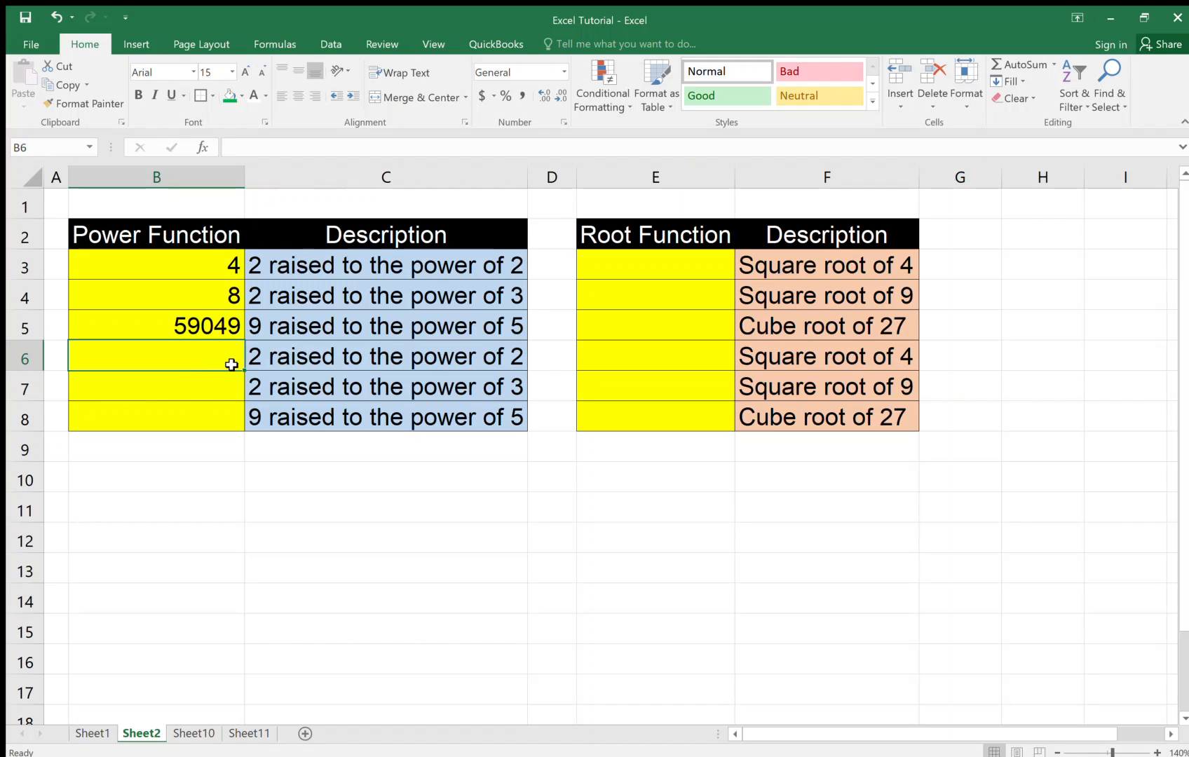
Step: Calculate the remaining powers with the caret operator: =2^2 in B6, =2^3 in B7 and =9^5 in B8
type("=2")
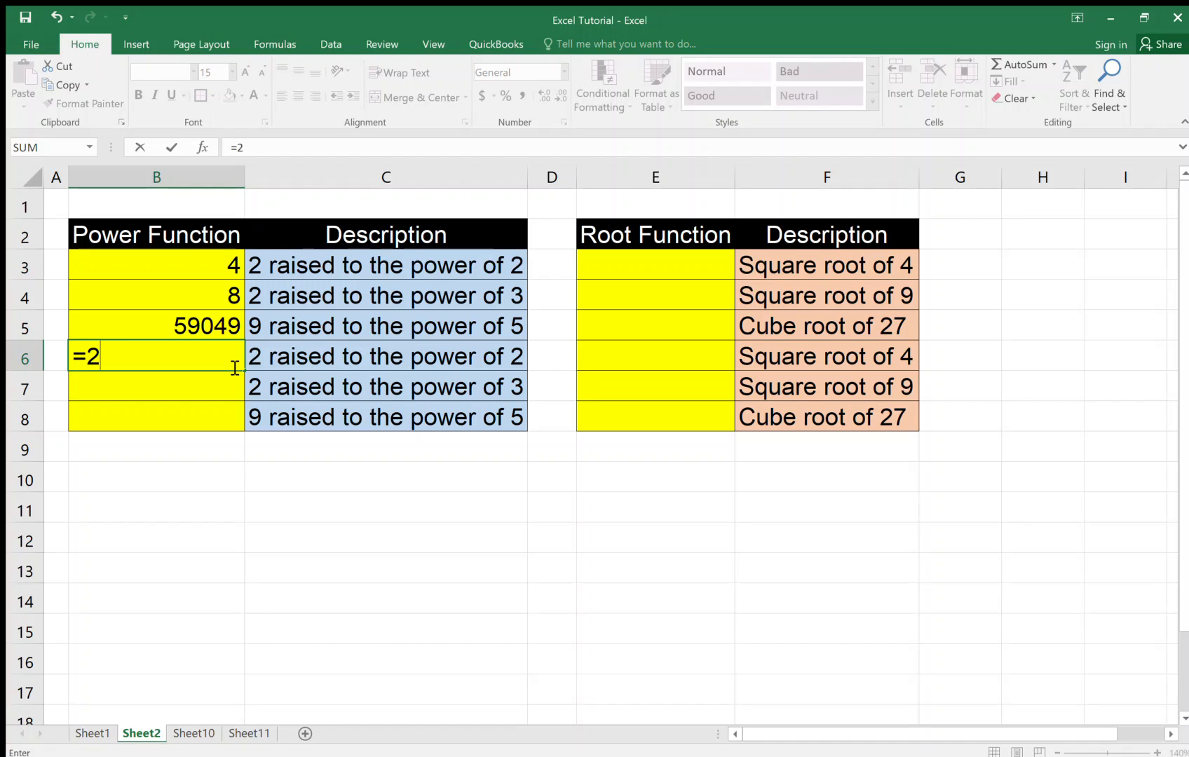
type("^2")
key("Return")
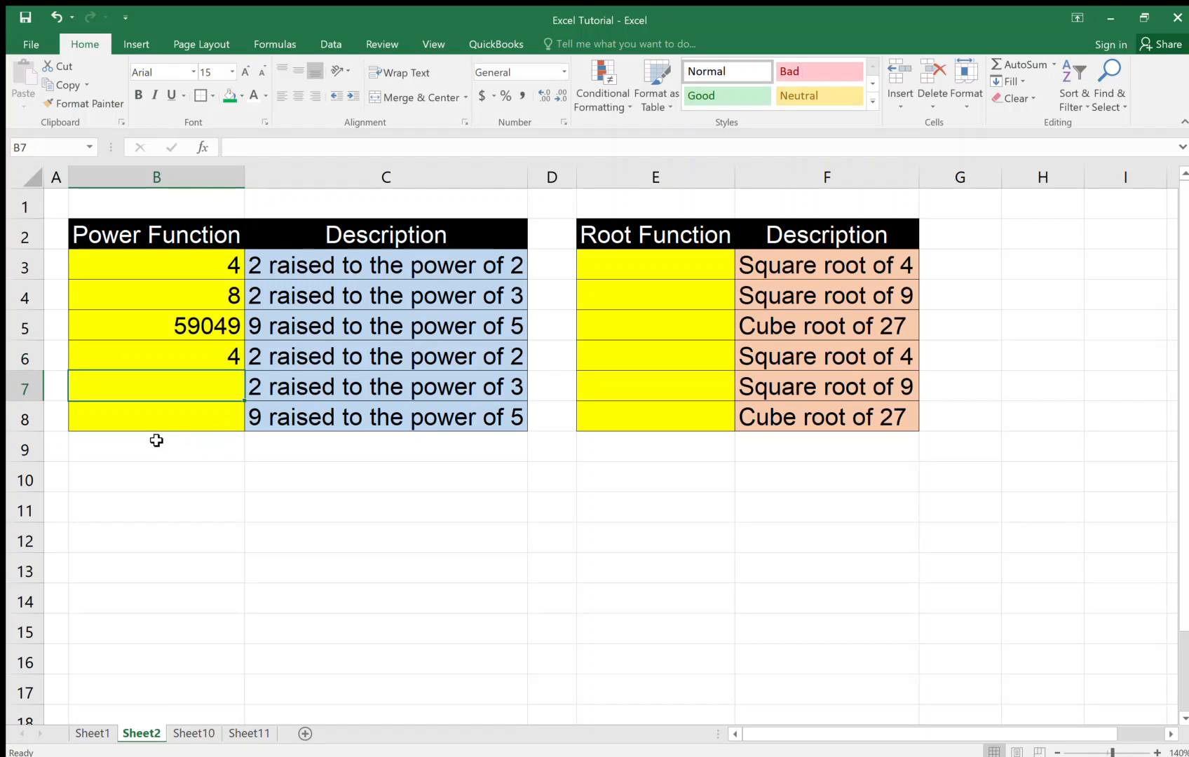
type("=2")
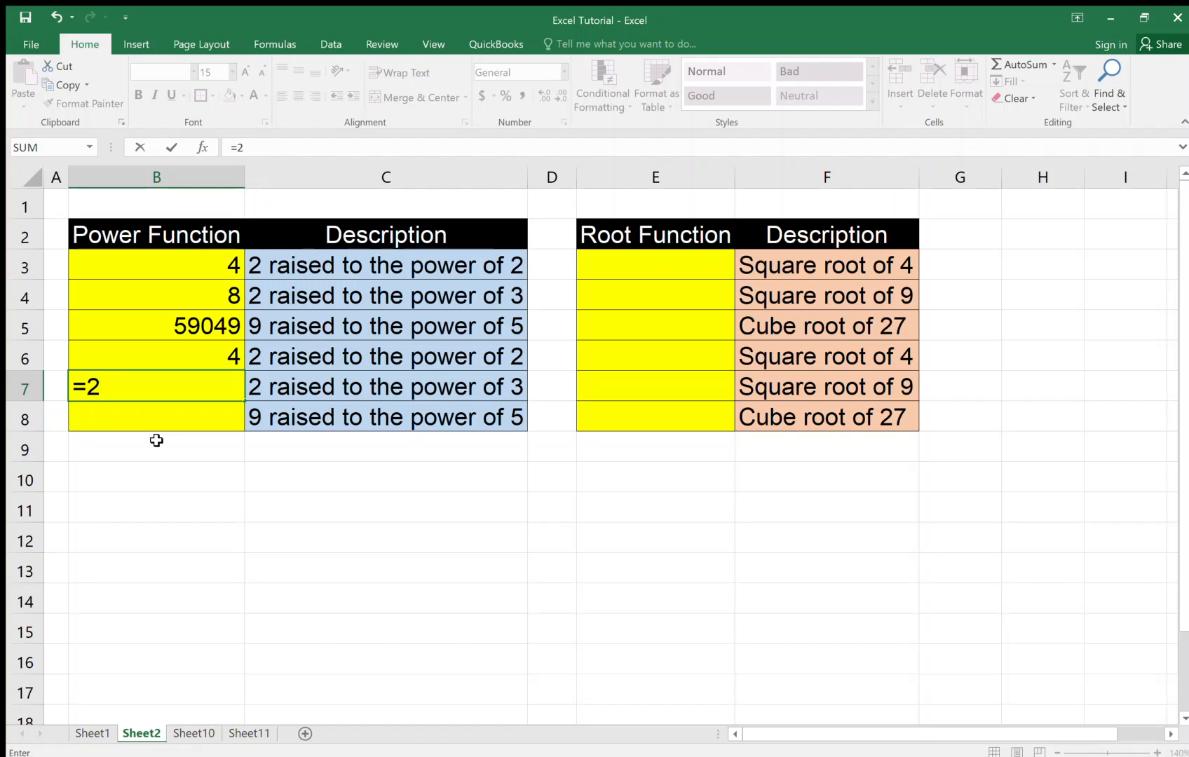
type("^3")
key("Return")
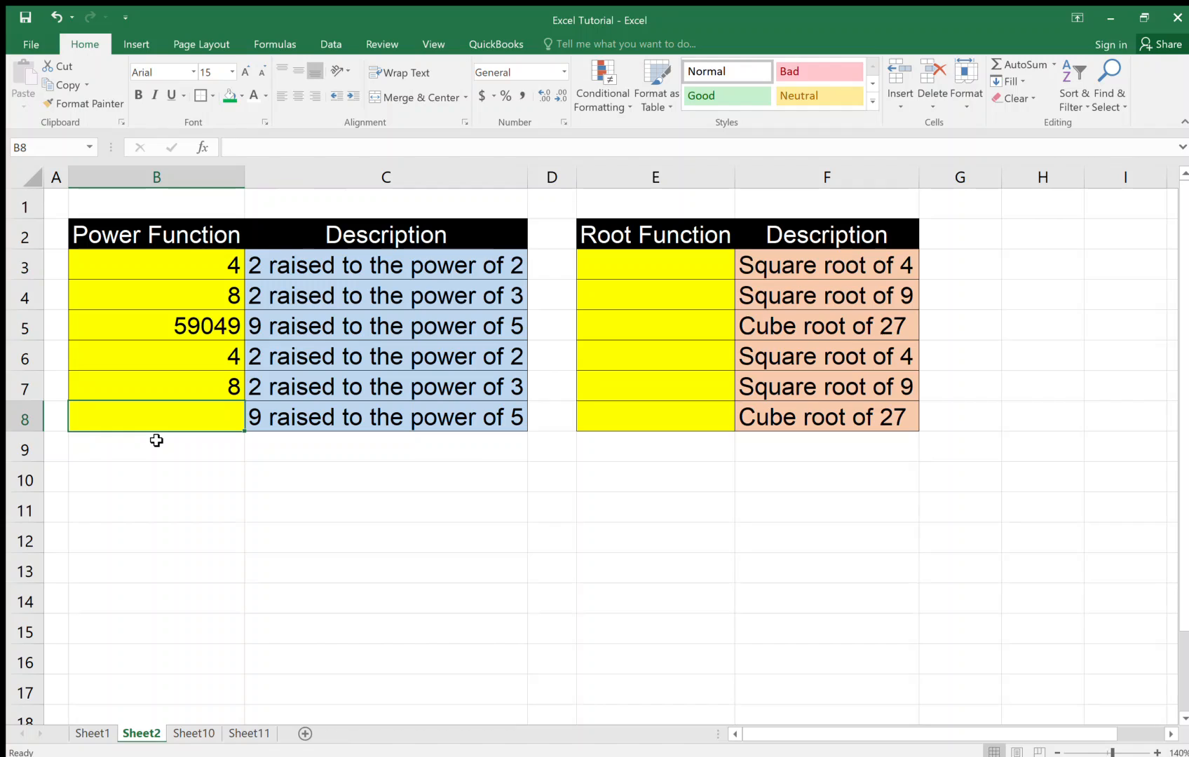
type("=9")
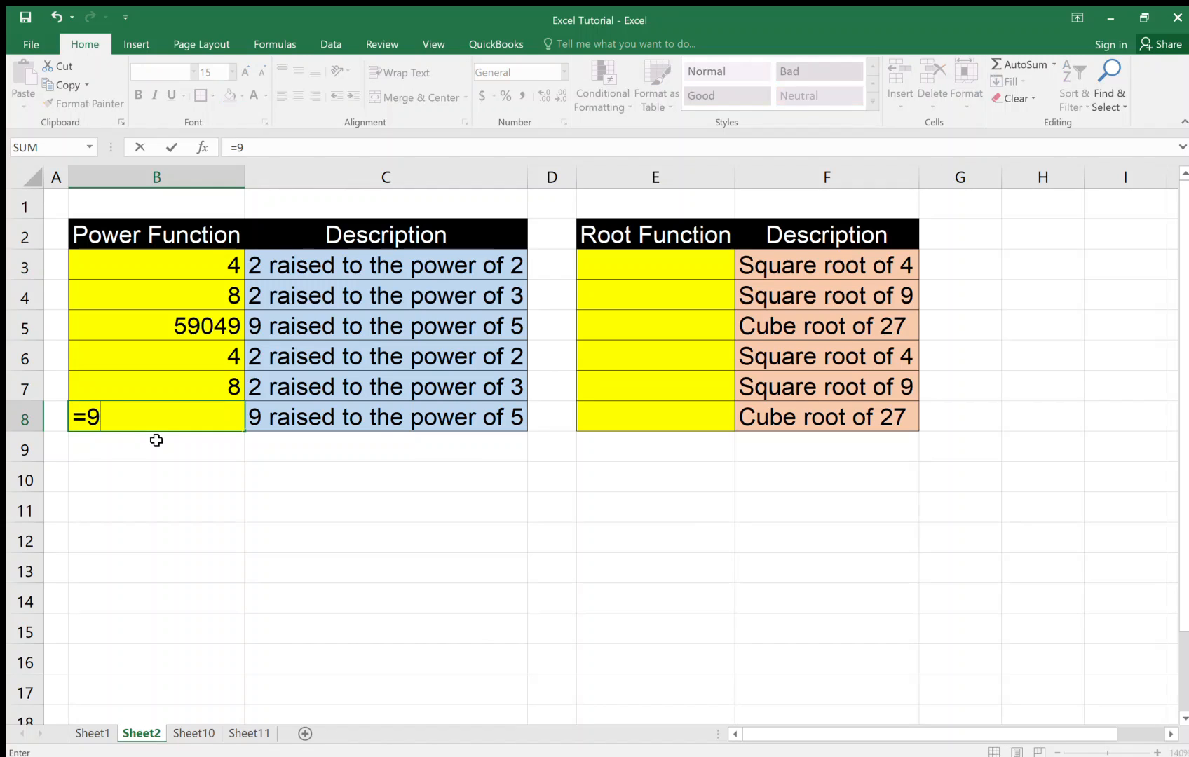
type("^5")
key("Return")
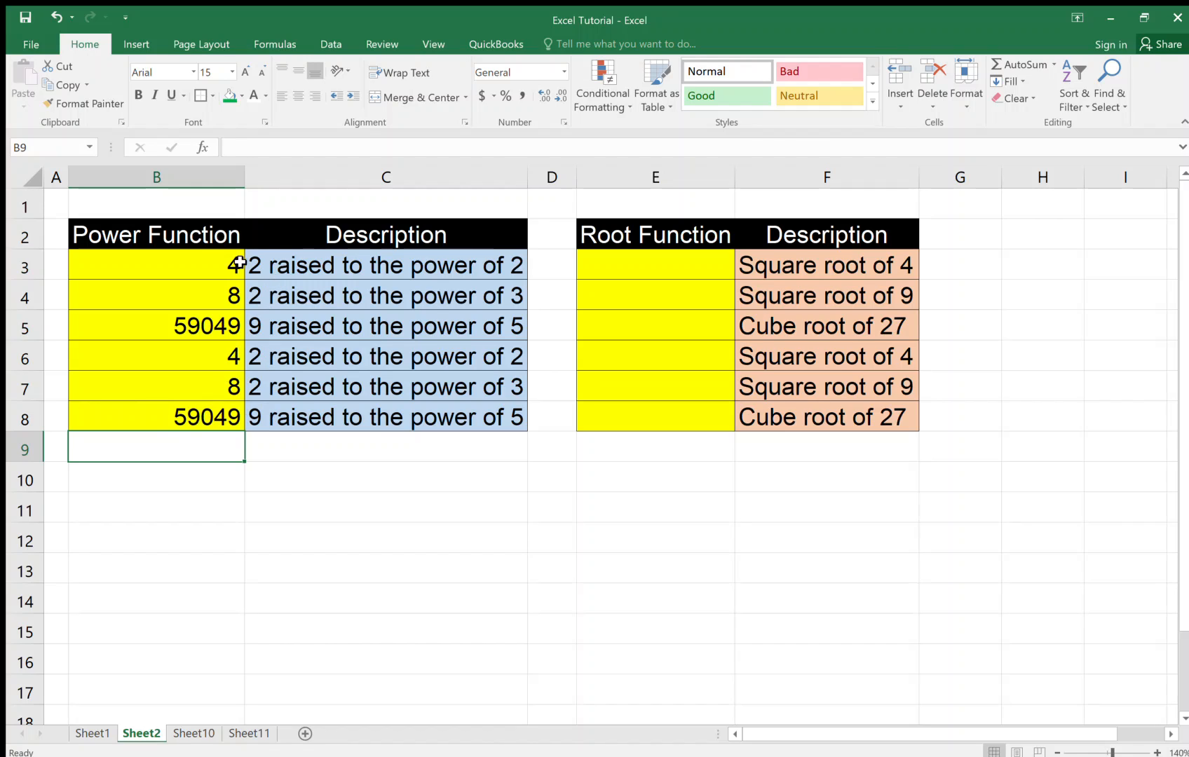
Step: Calculate the square root of 4 in cell E3 with the formula =power(4,1/2)
left_click(682, 266)
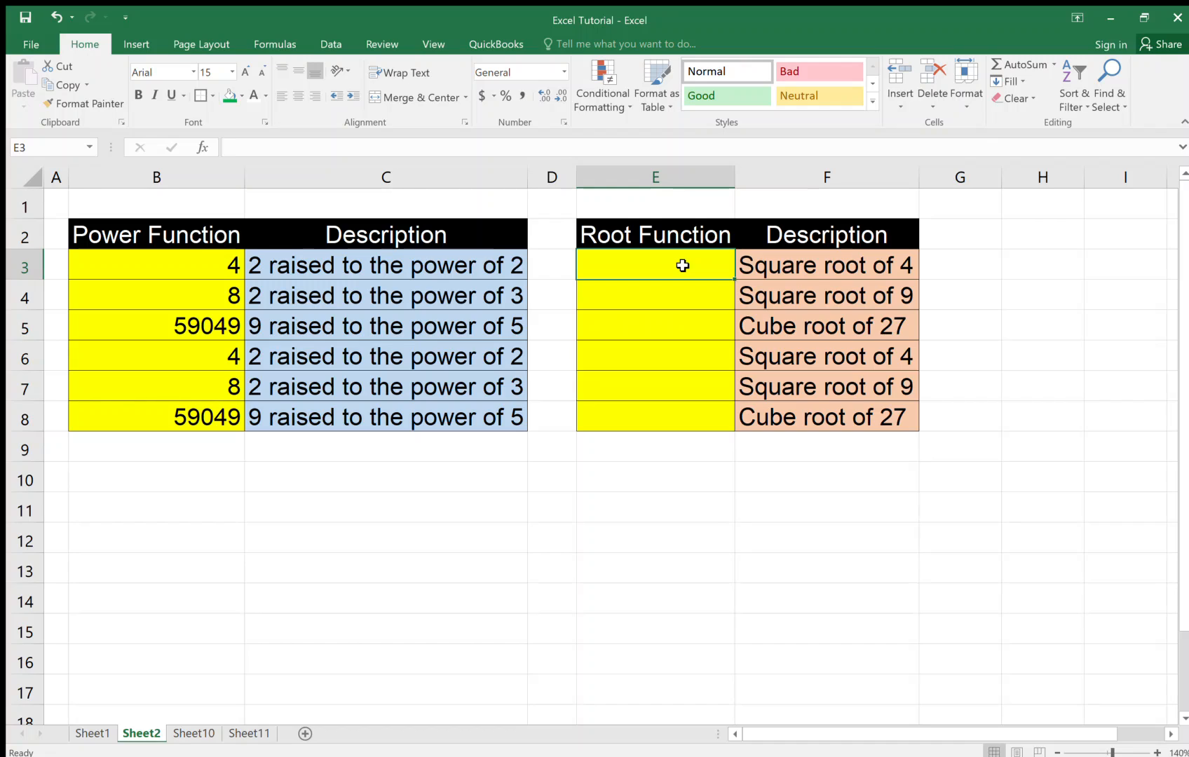
type("=")
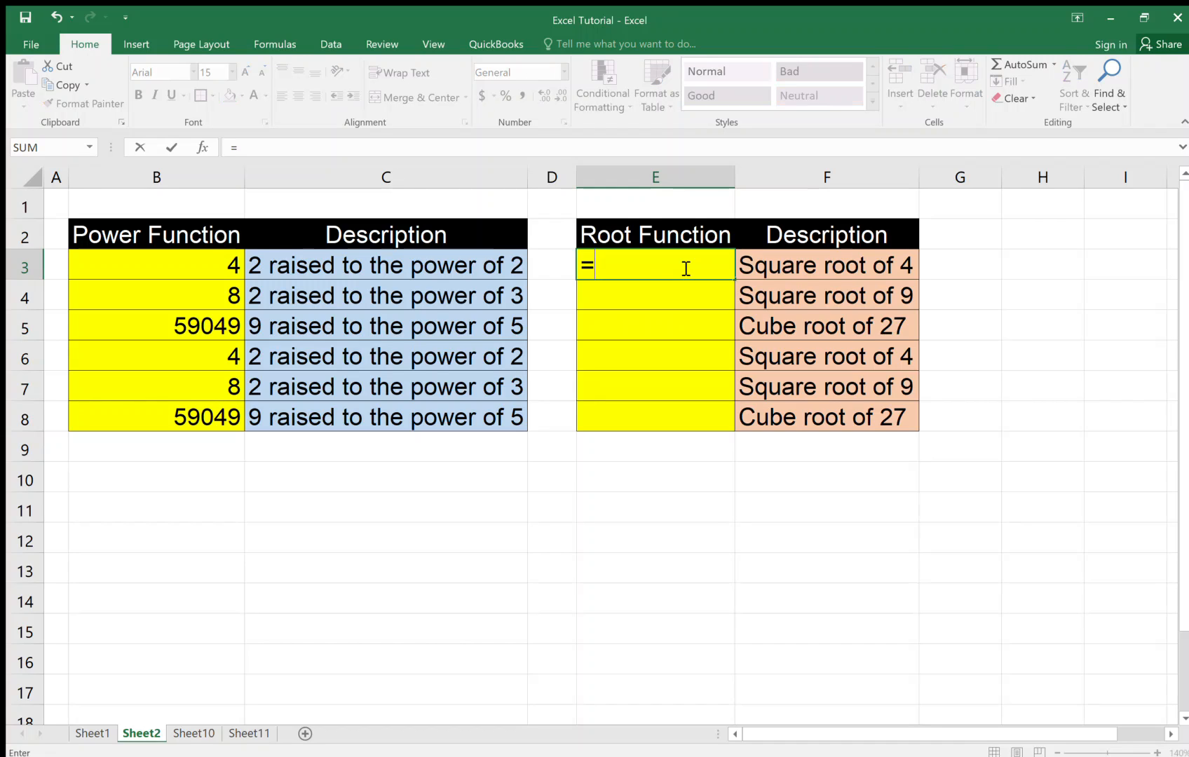
type("power")
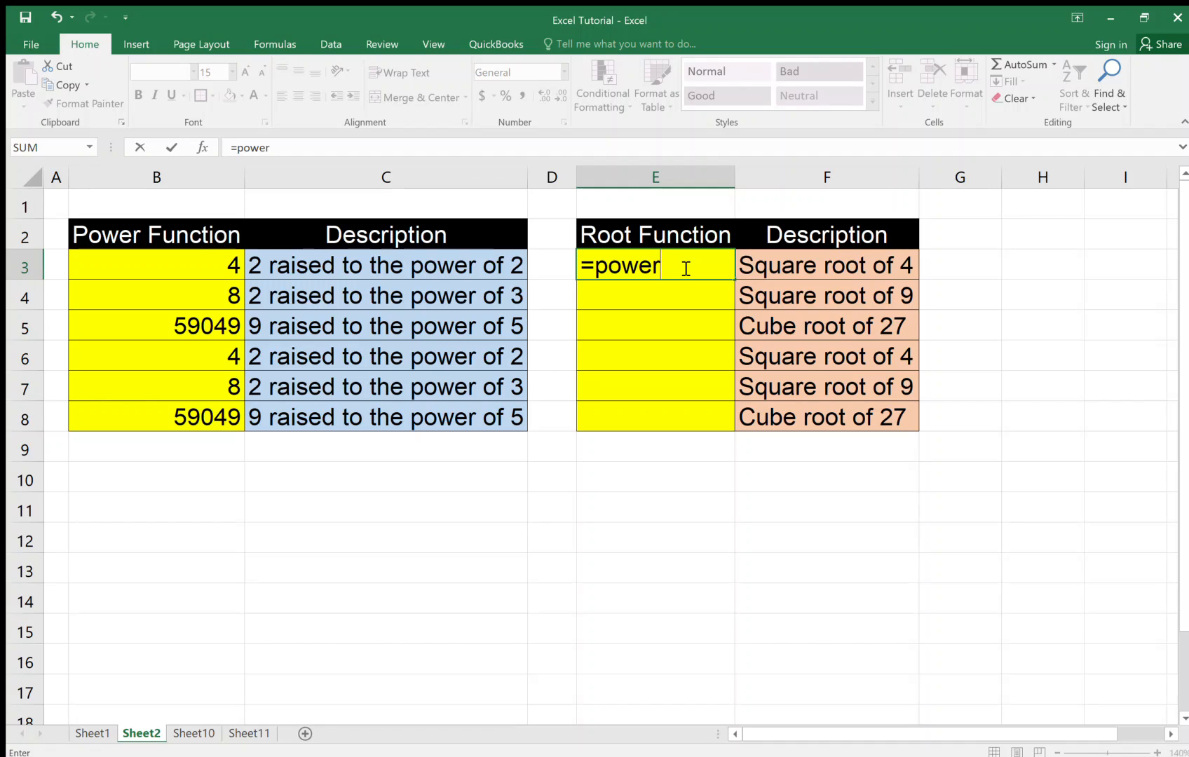
type("(4,1/2)")
key("Return")
left_click(702, 265)
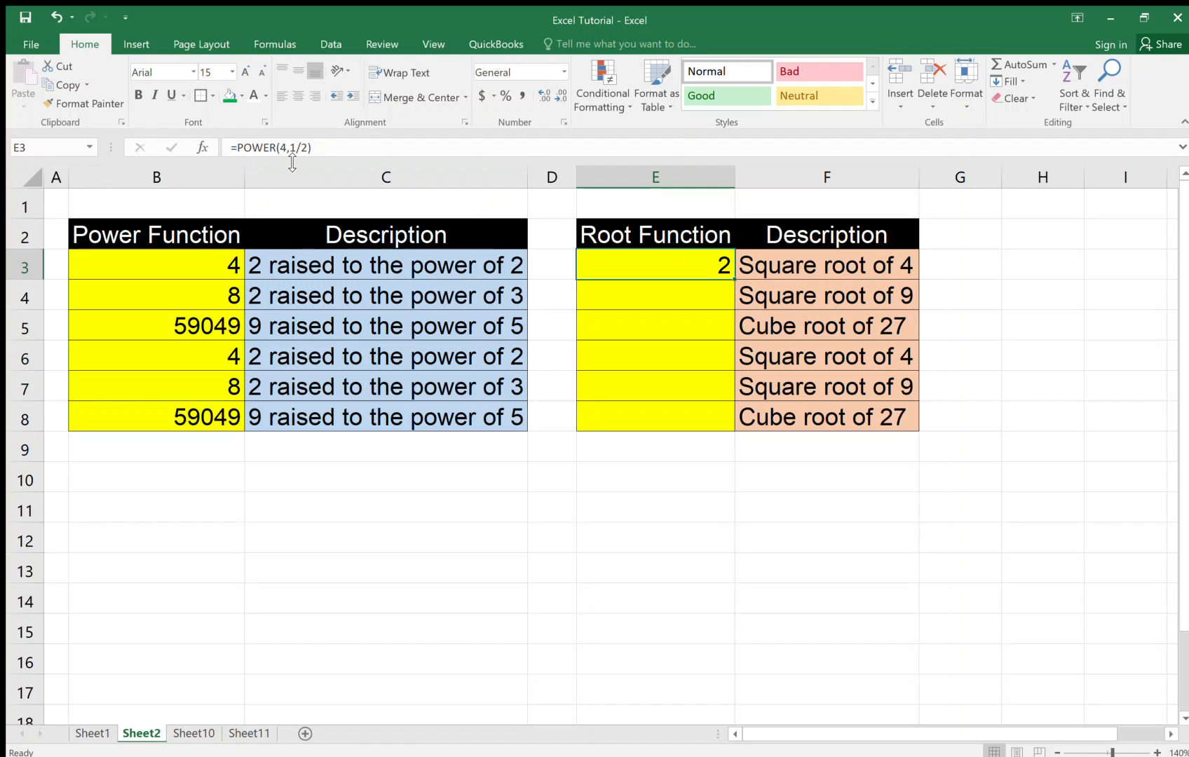
Step: Enter =power(9,1/2) in cell E4 and =power(27,1/3) in cell E5
left_click(652, 295)
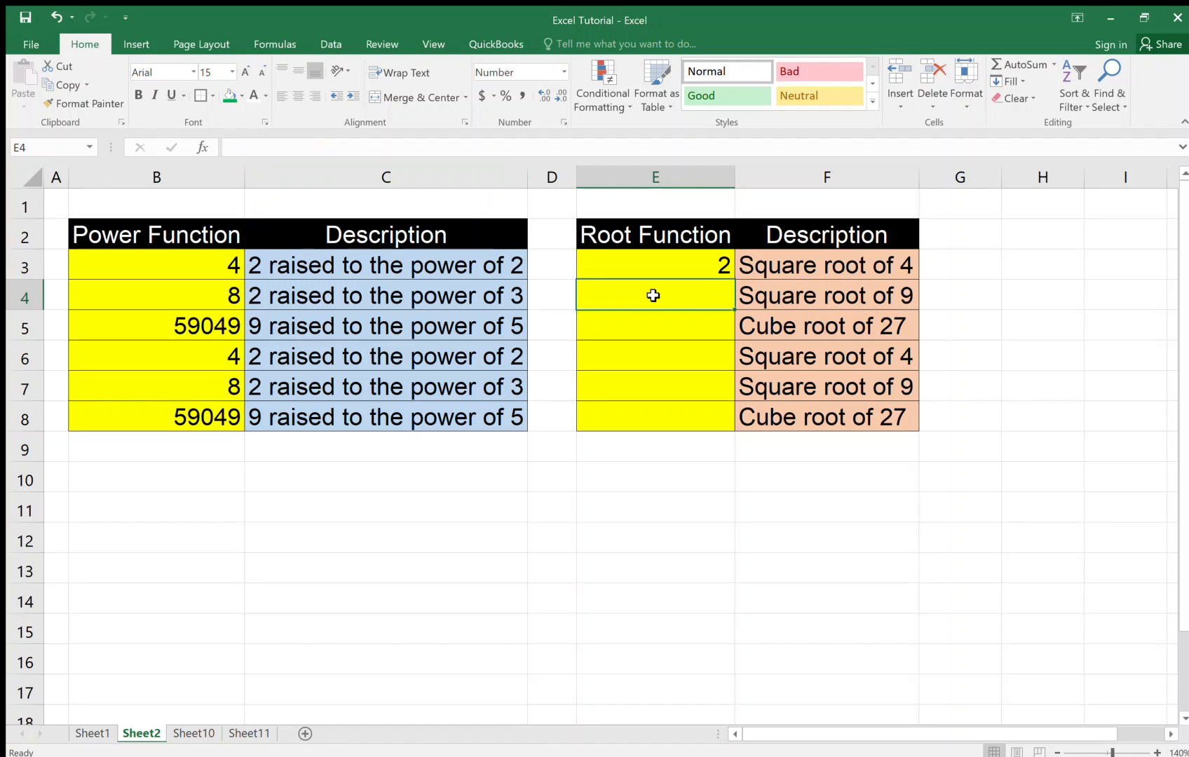
type("=")
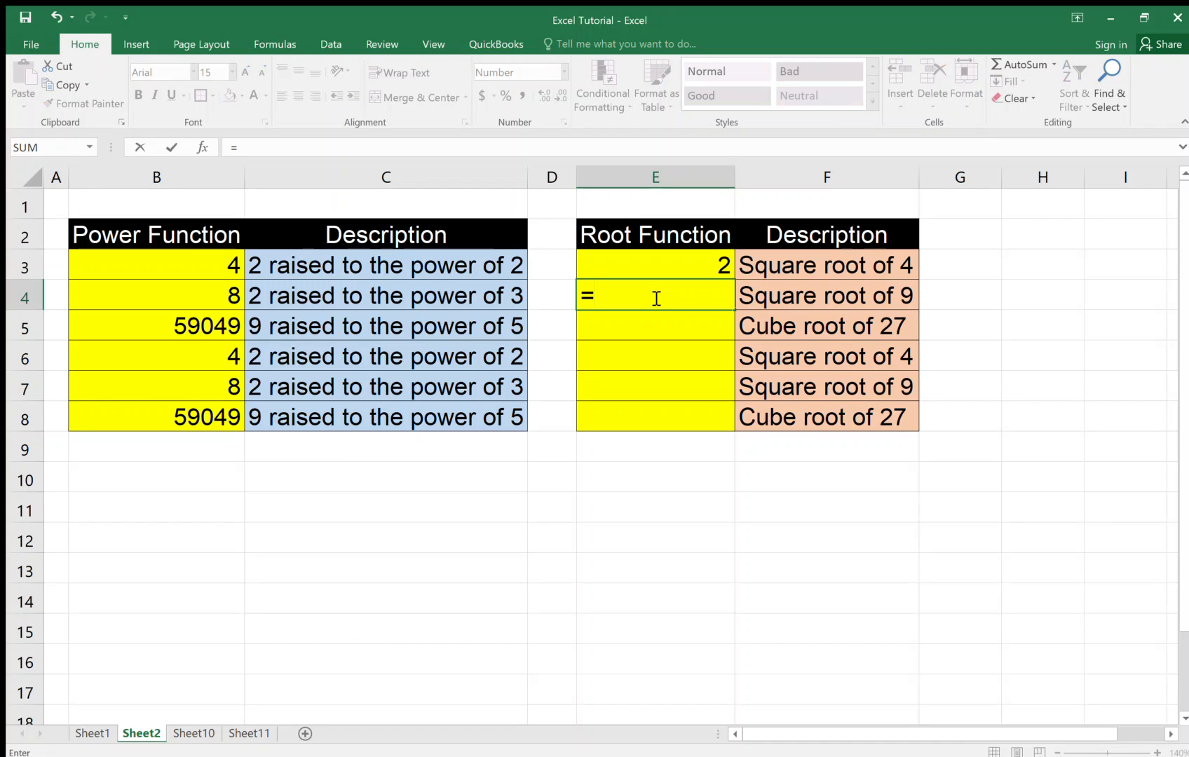
type("power(")
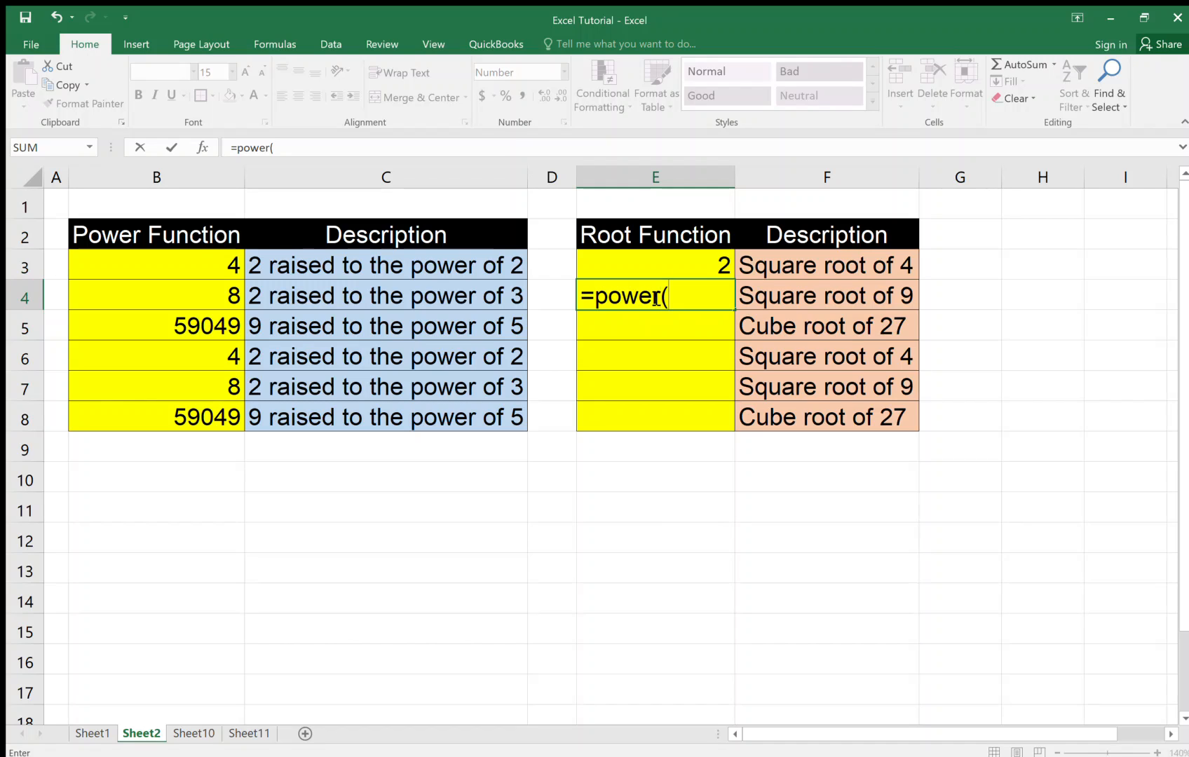
type("9,1/2)")
key("Return")
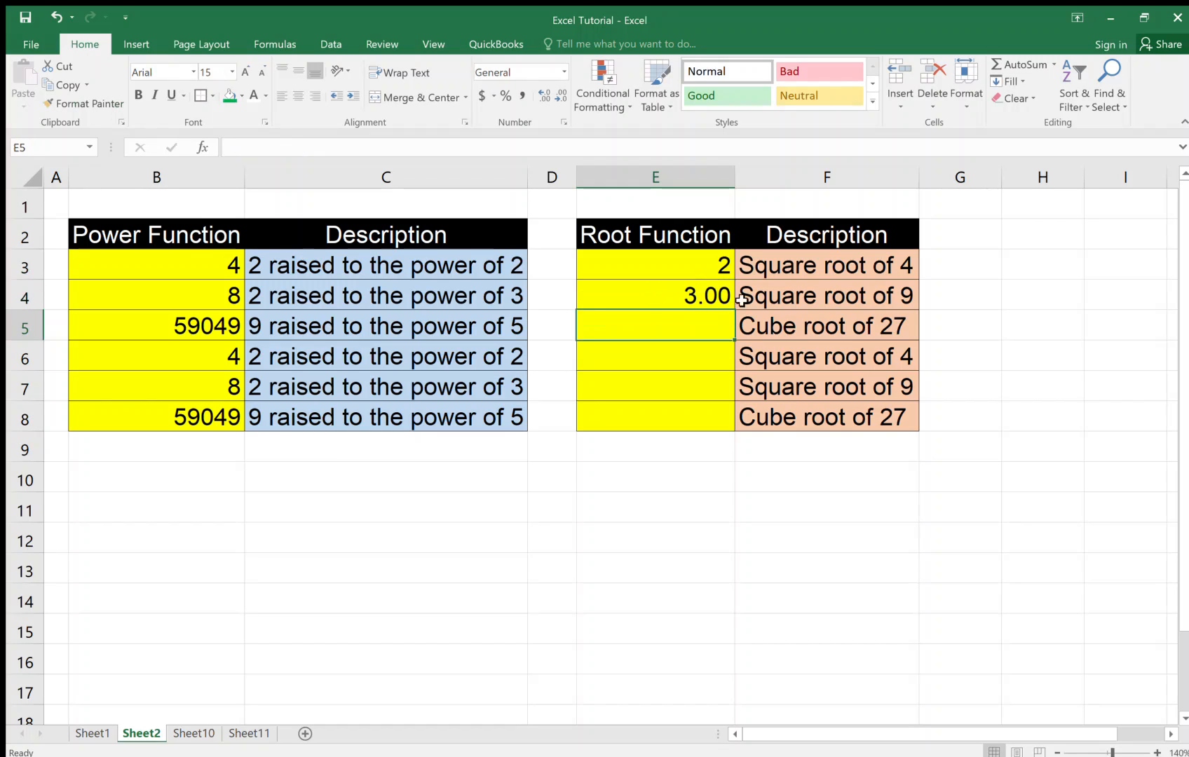
double_click(692, 331)
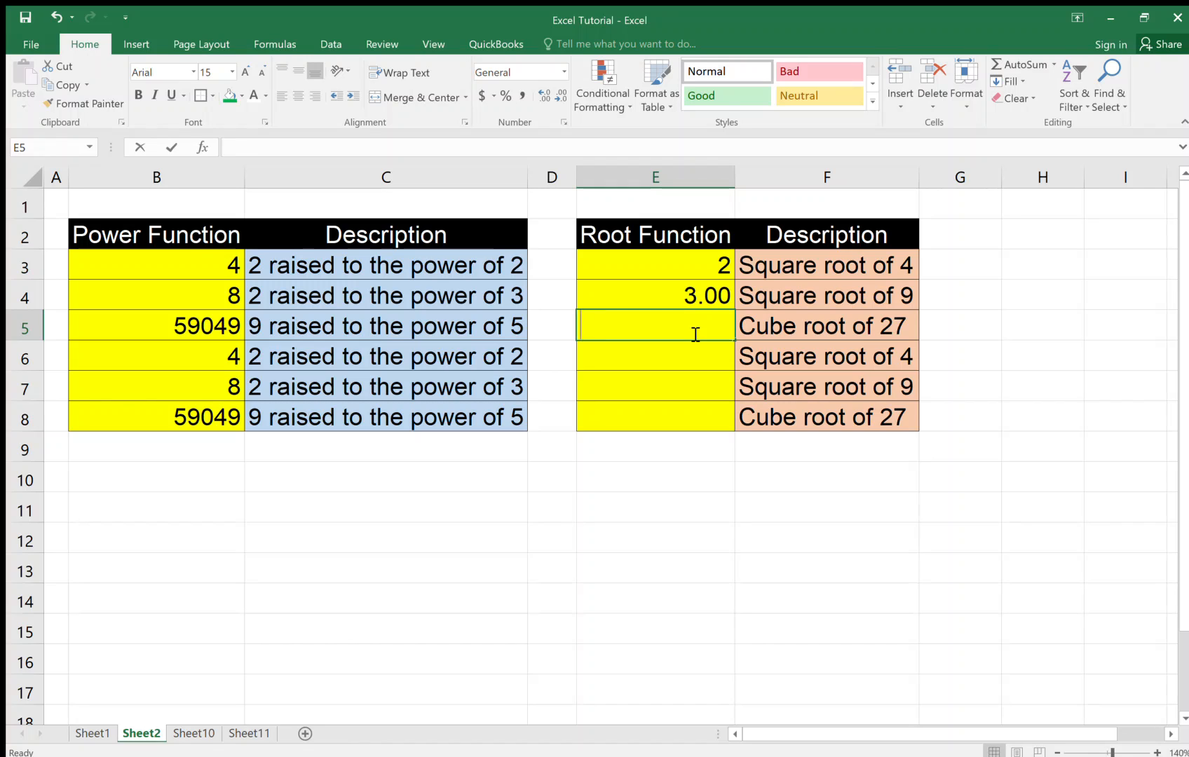
type("=power")
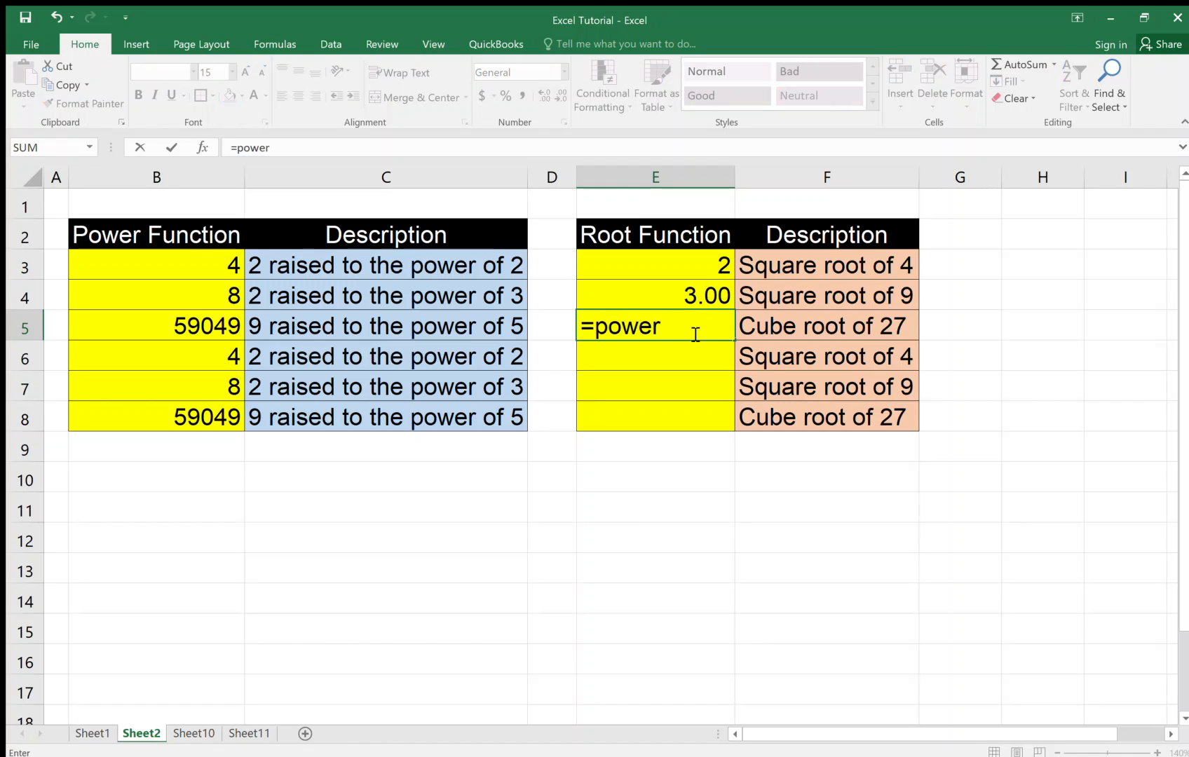
type("(27,1/3)")
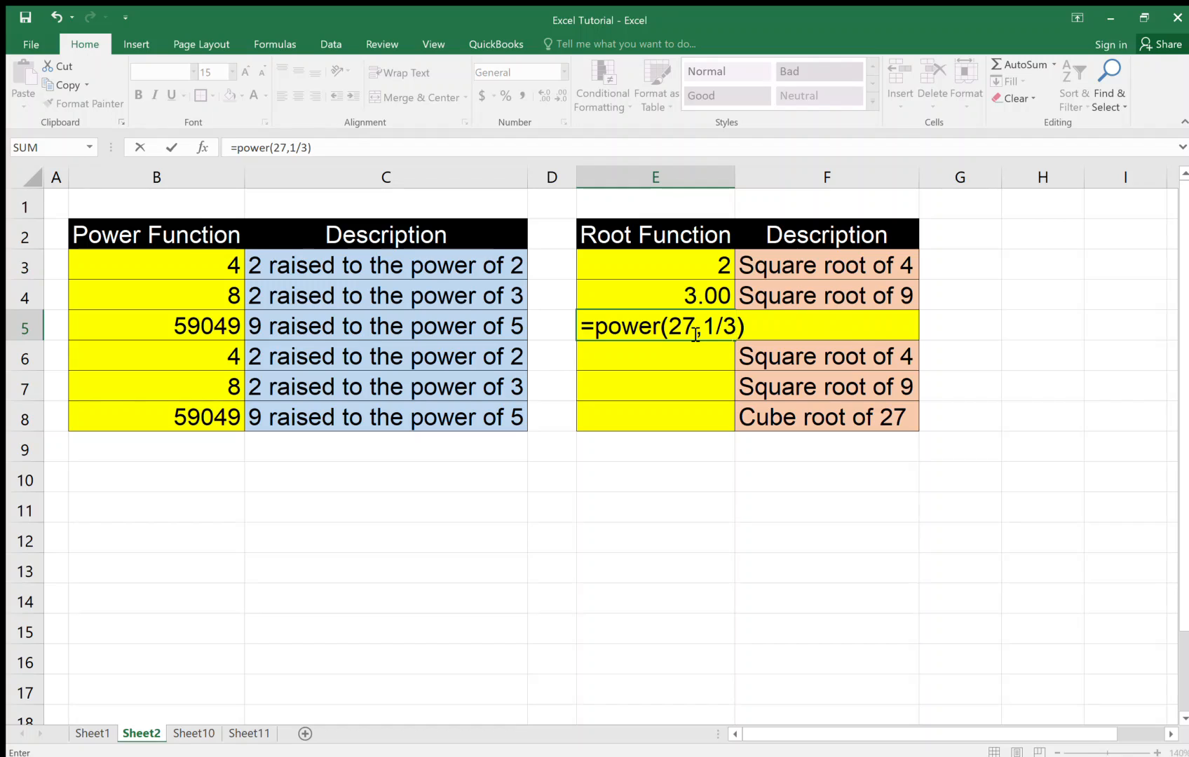
key("Return")
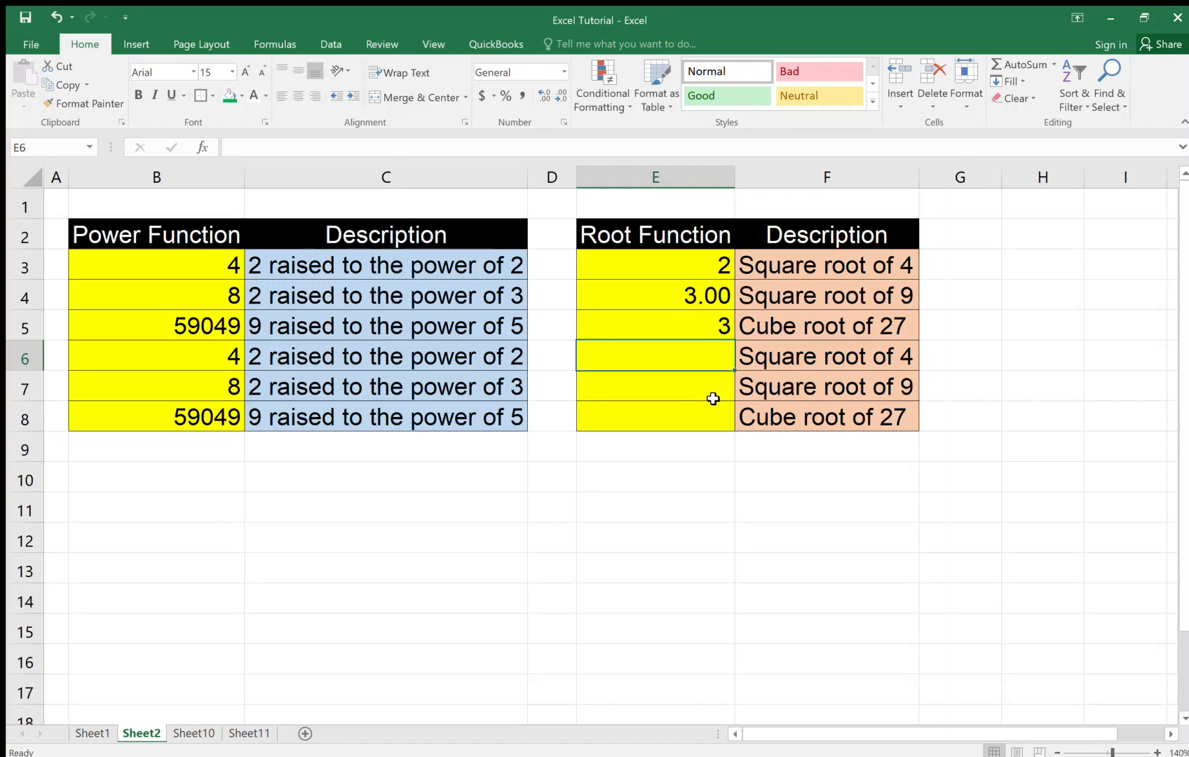
Step: Calculate the next two square roots with the caret operator: =4^(1/2) in E6 and =9^(1/2) in E7
type("=")
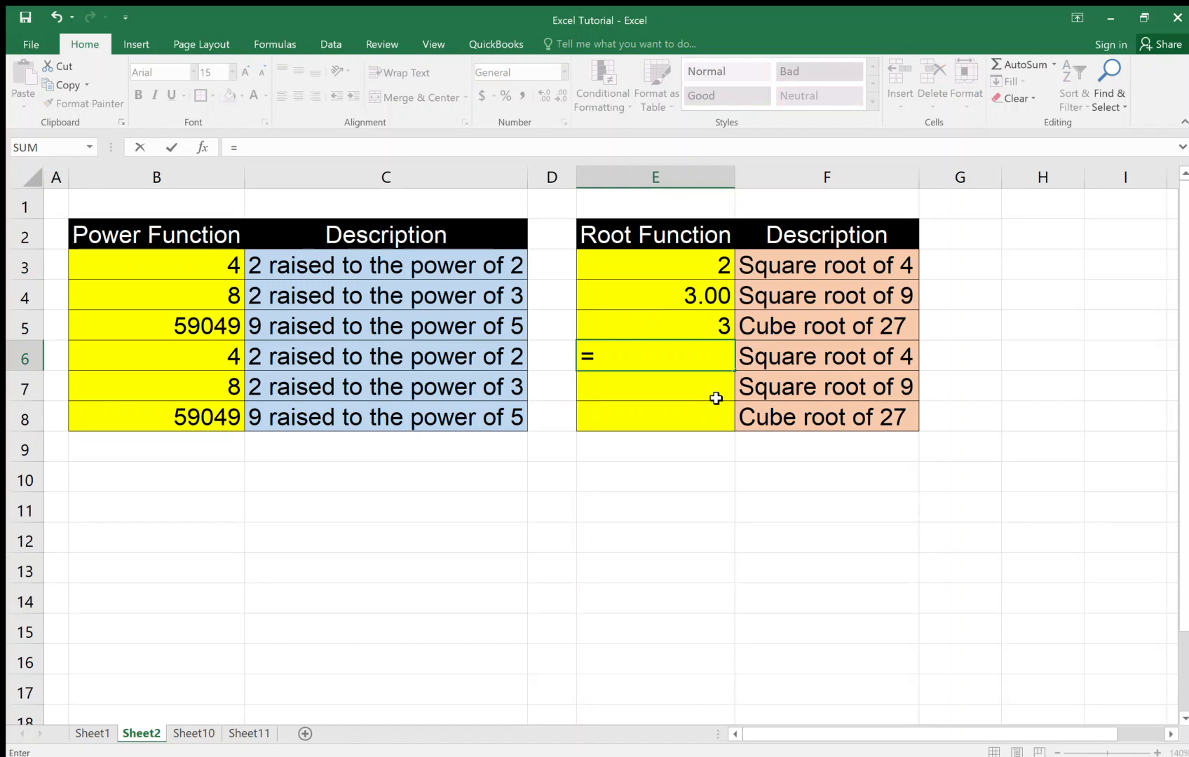
type("4^(1/2)")
key("Return")
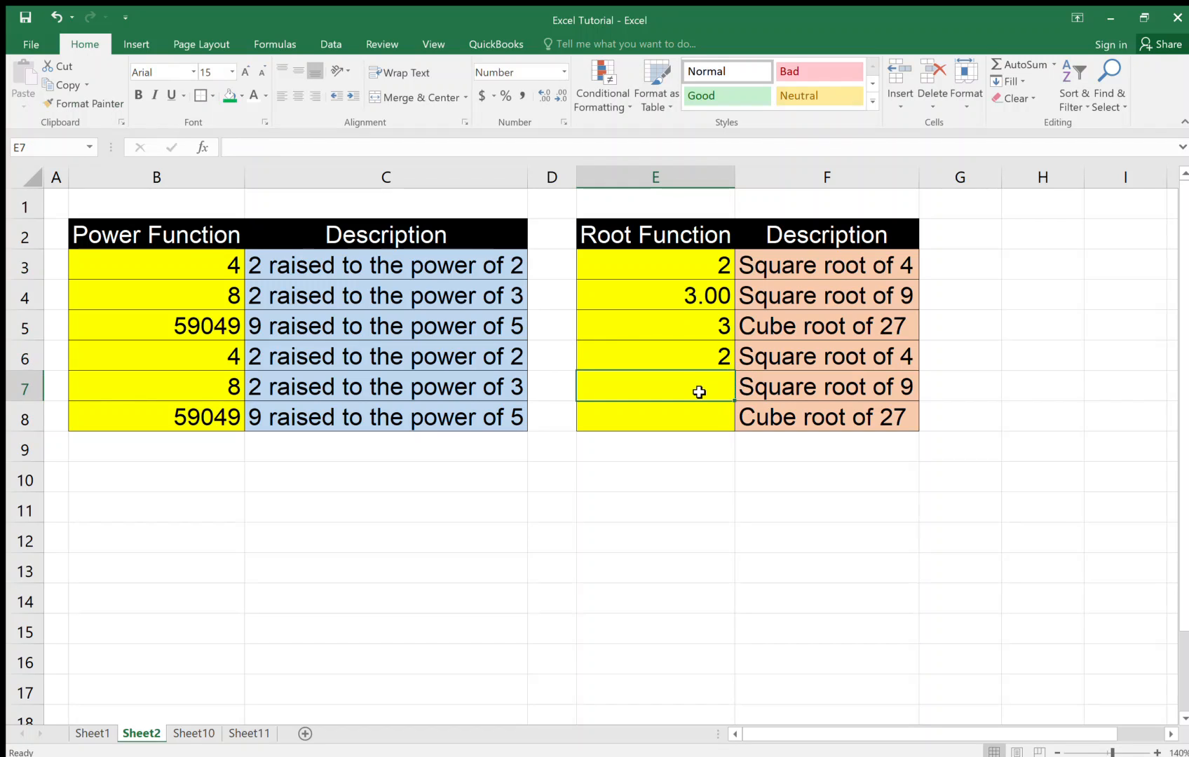
type("=")
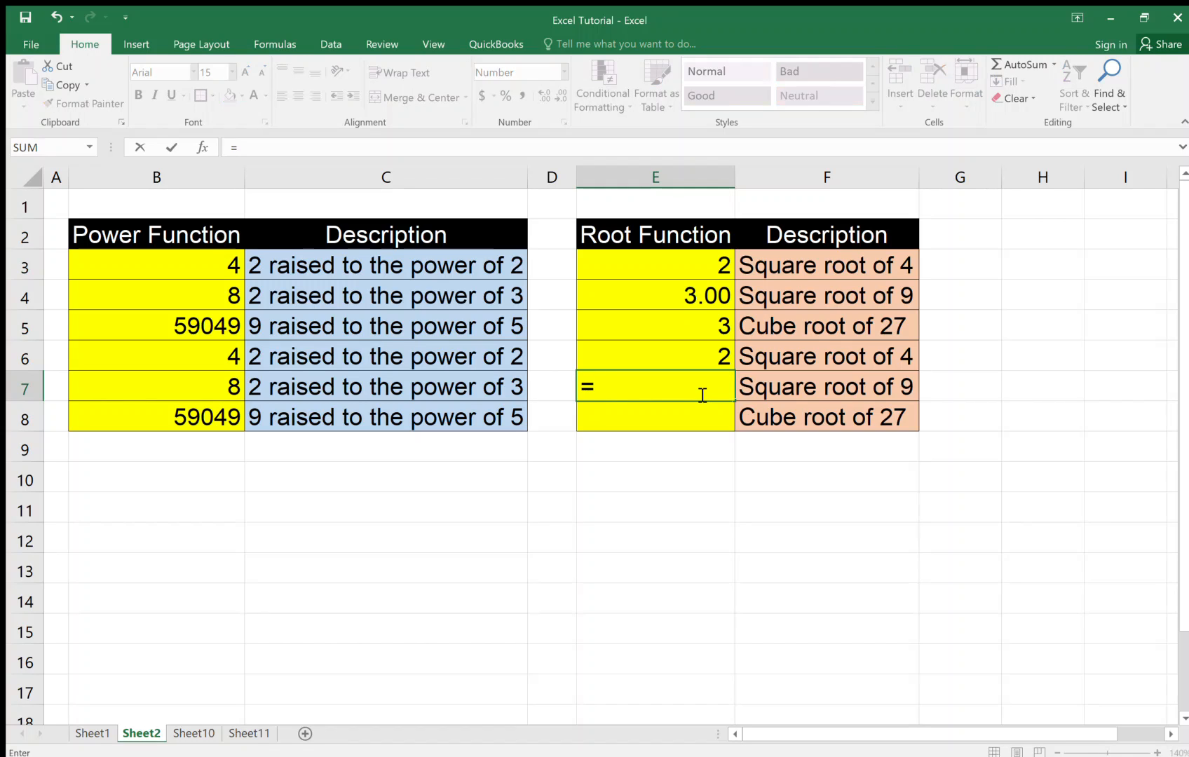
type("0")
key("BackSpace")
type("9^(1/2)")
key("Return")
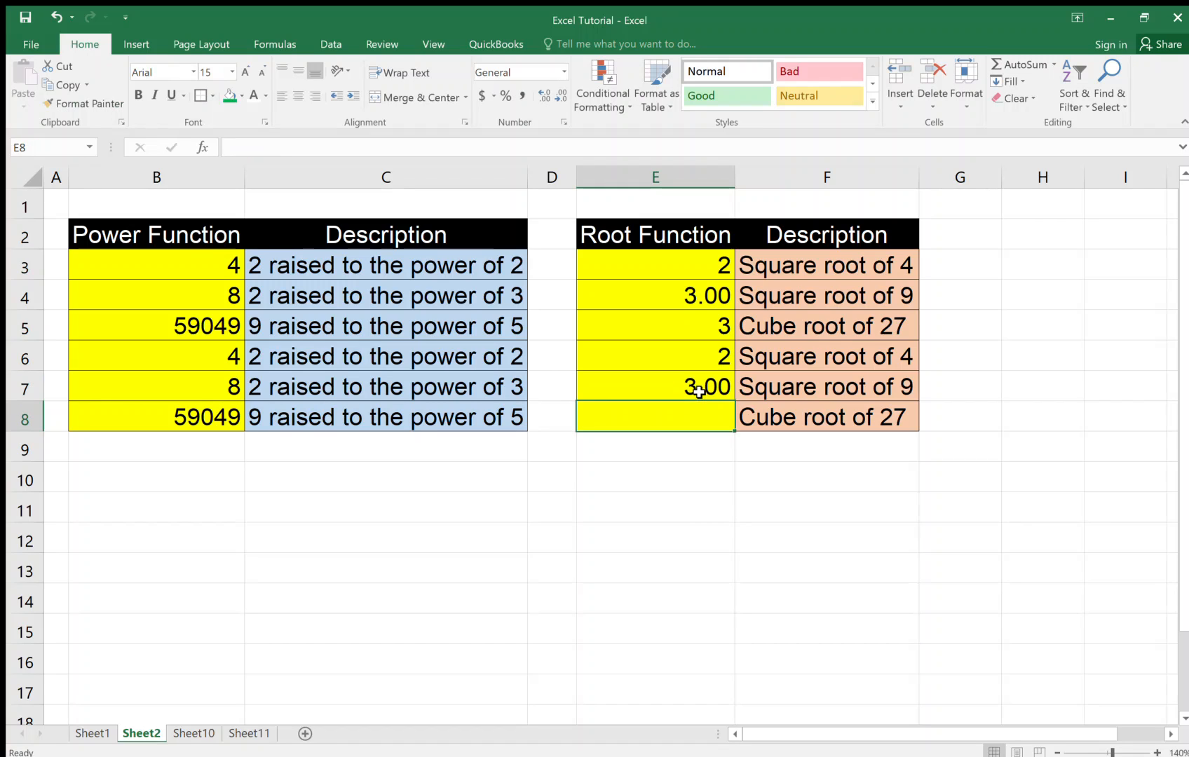
Step: Calculate the cube root of 27 in cell E8 with the caret formula =27^(1/3)
type("=")
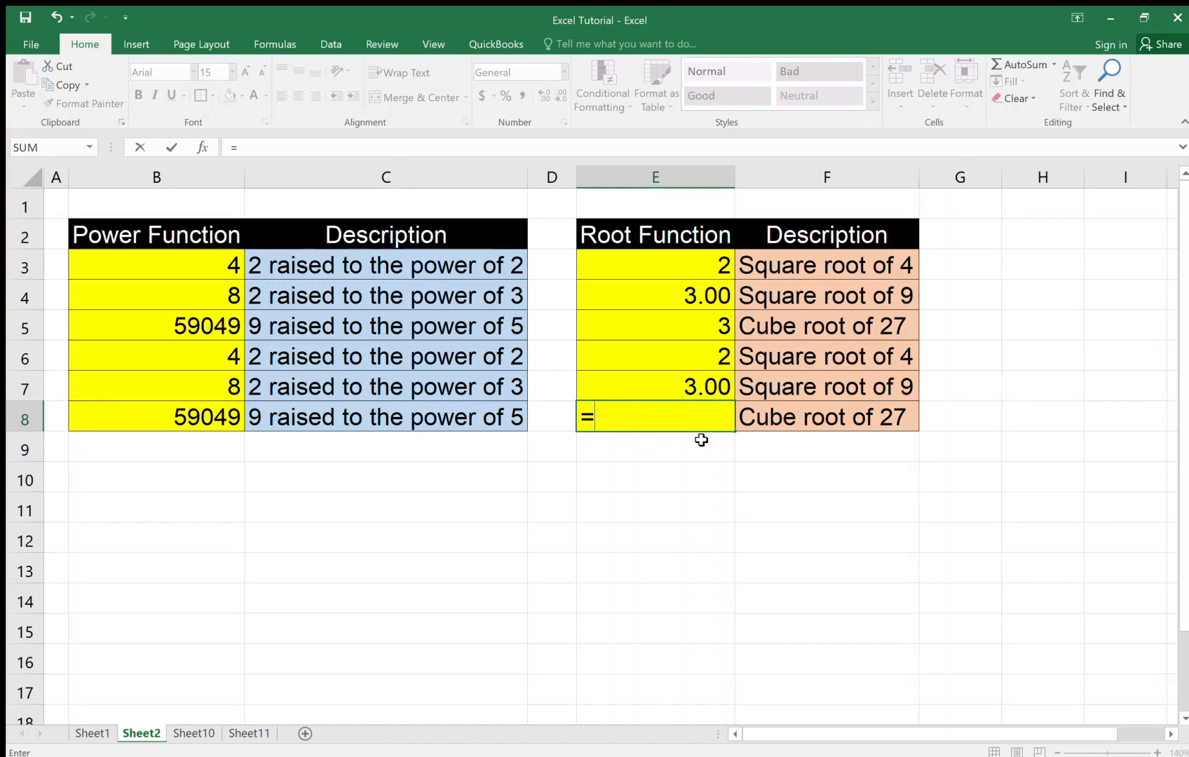
type("27^(1/3)")
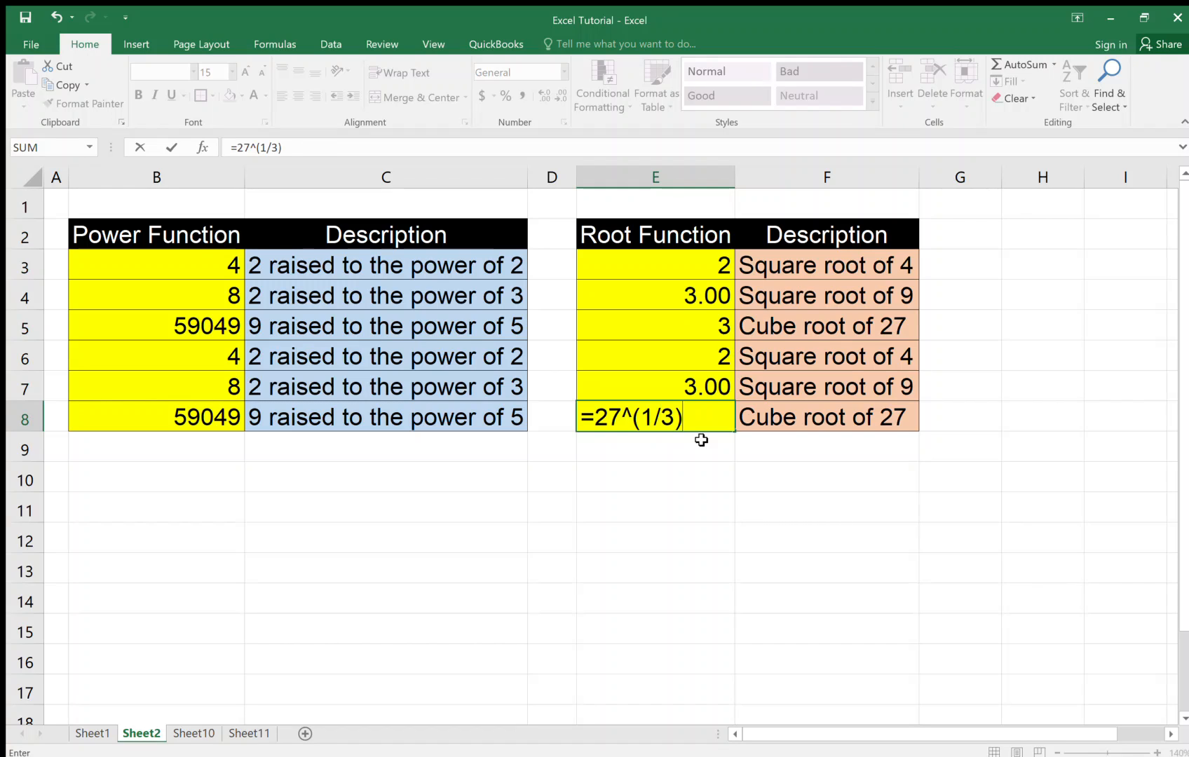
key("Return")
Step: Compare the POWER and caret formulas for each root in the Root Function table, row by row
left_click(703, 412)
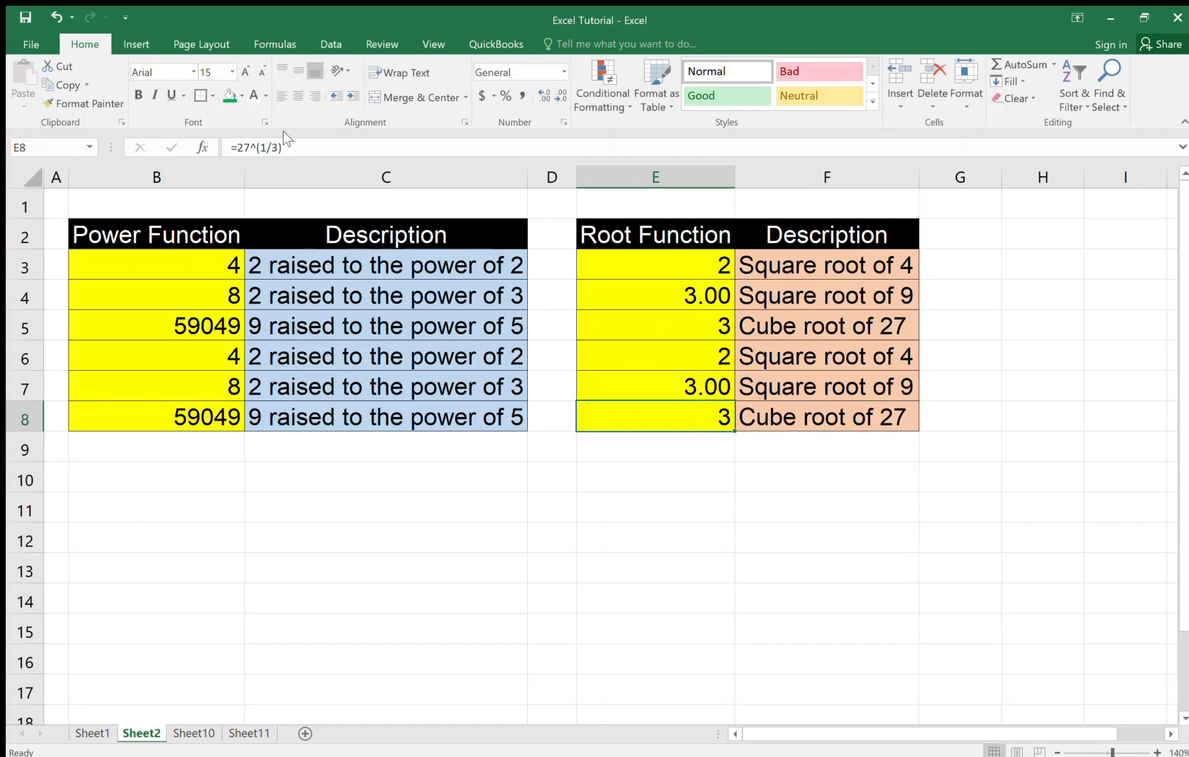
left_click(669, 388)
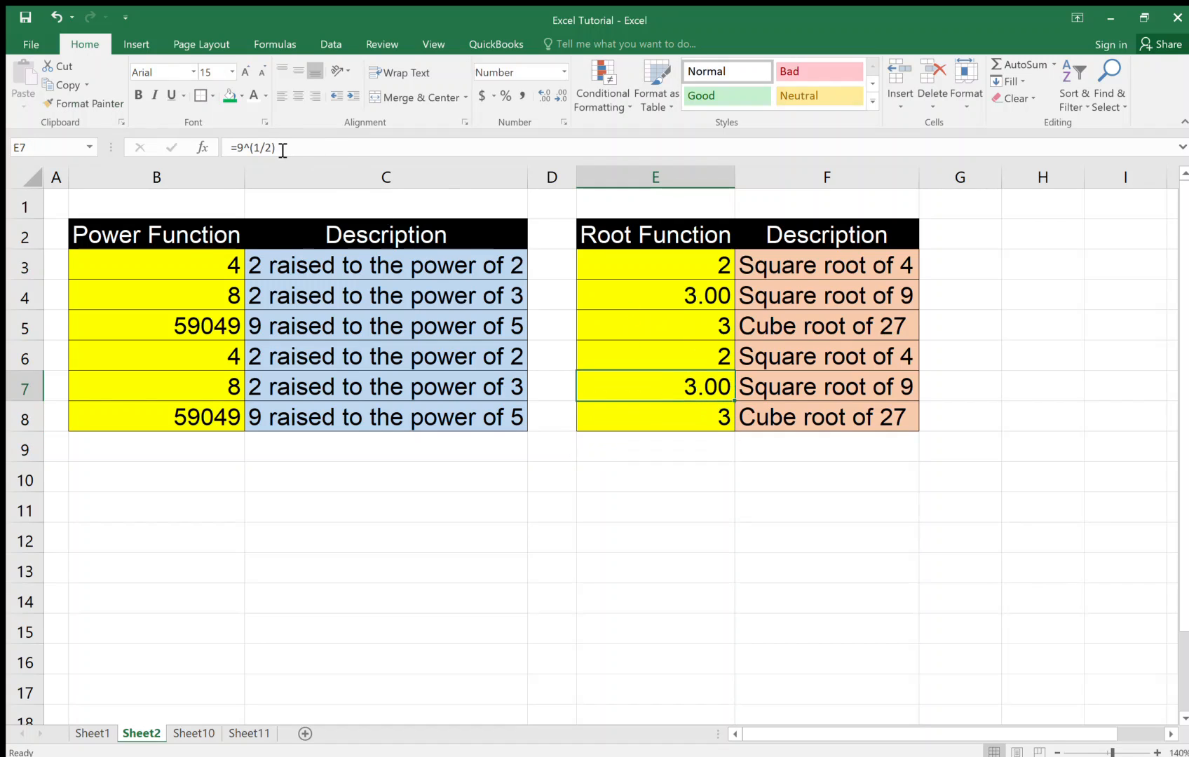
left_click_drag(716, 267, 815, 268)
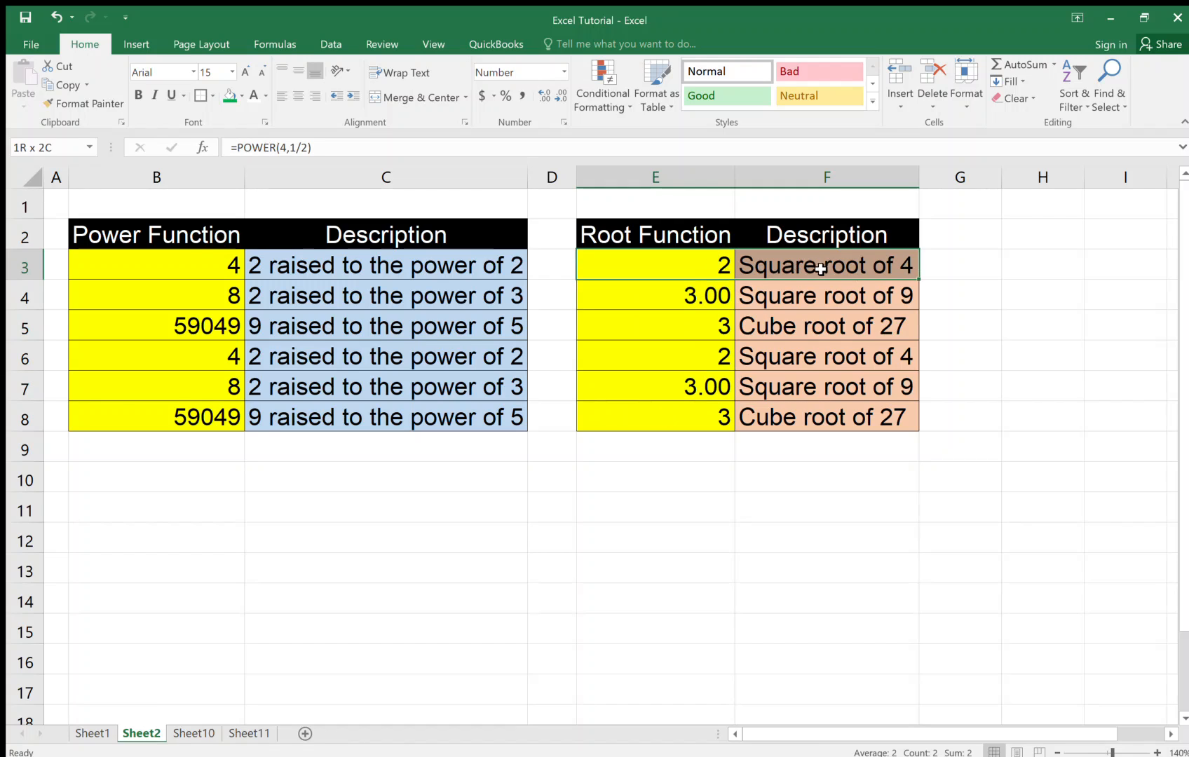
left_click_drag(709, 354, 753, 354)
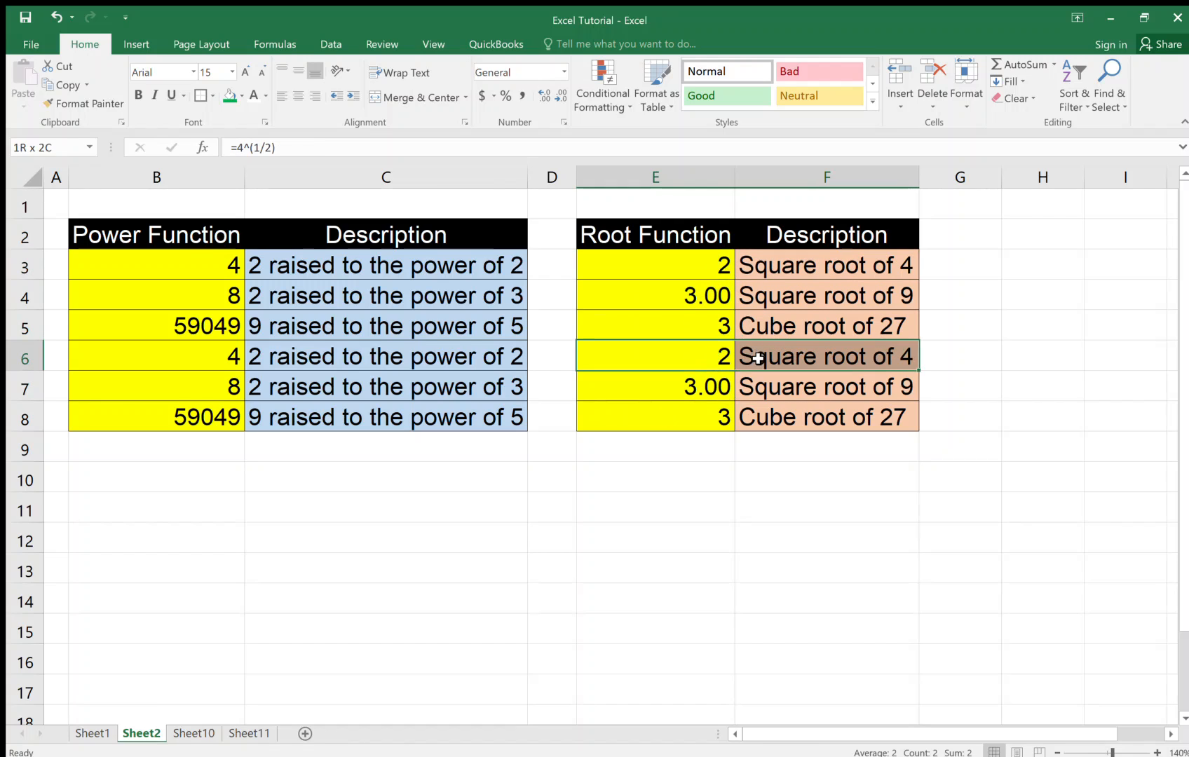
left_click_drag(709, 297, 748, 296)
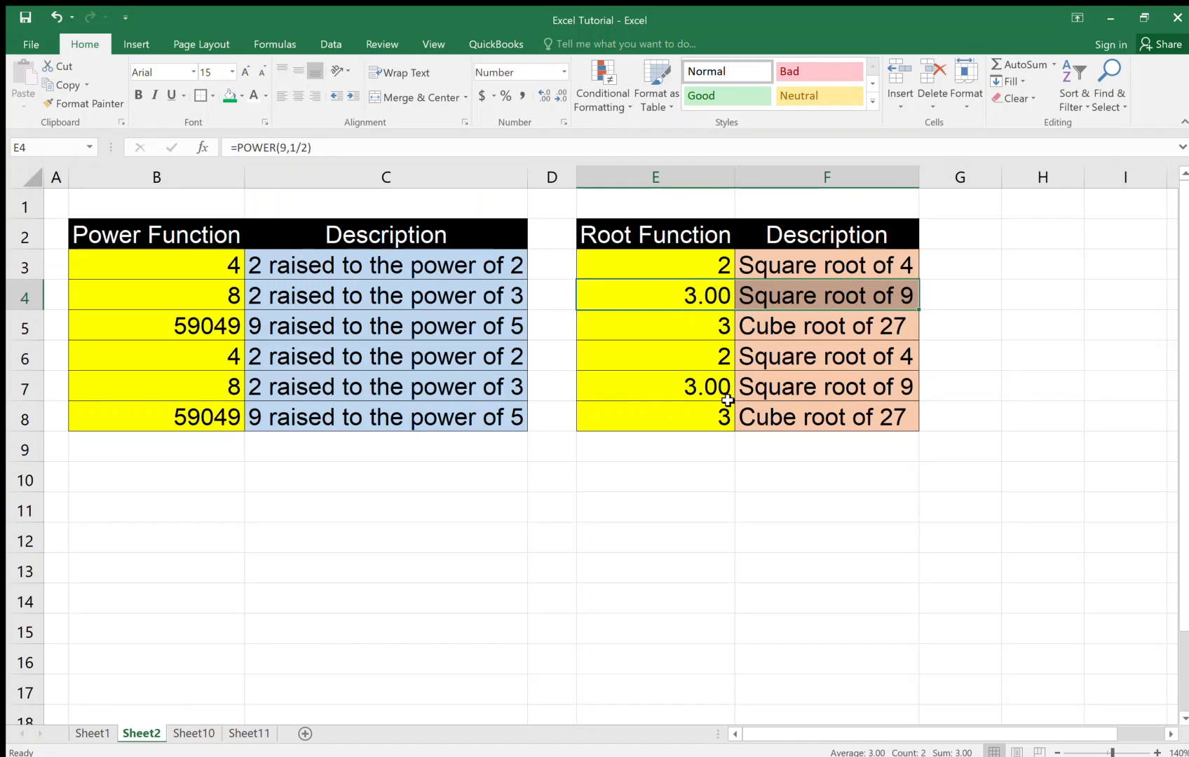
left_click(696, 387)
left_click_drag(696, 386, 764, 387)
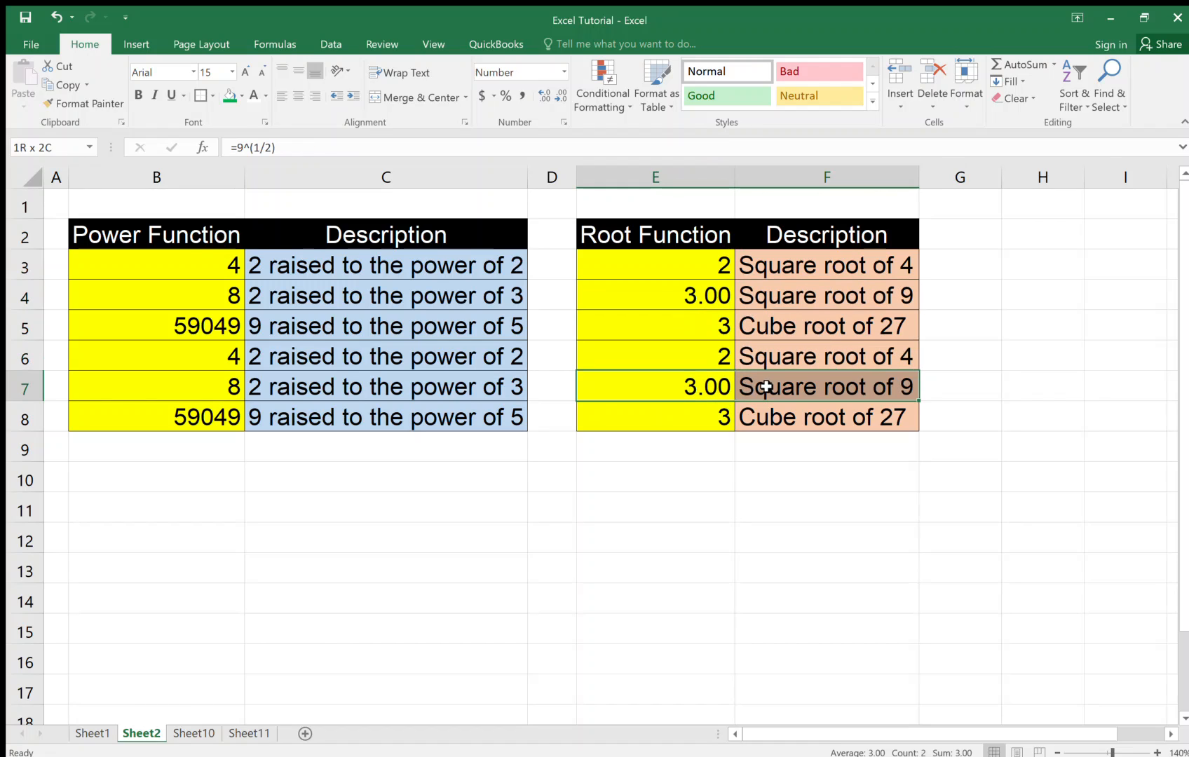
left_click(694, 327)
left_click_drag(695, 327, 769, 325)
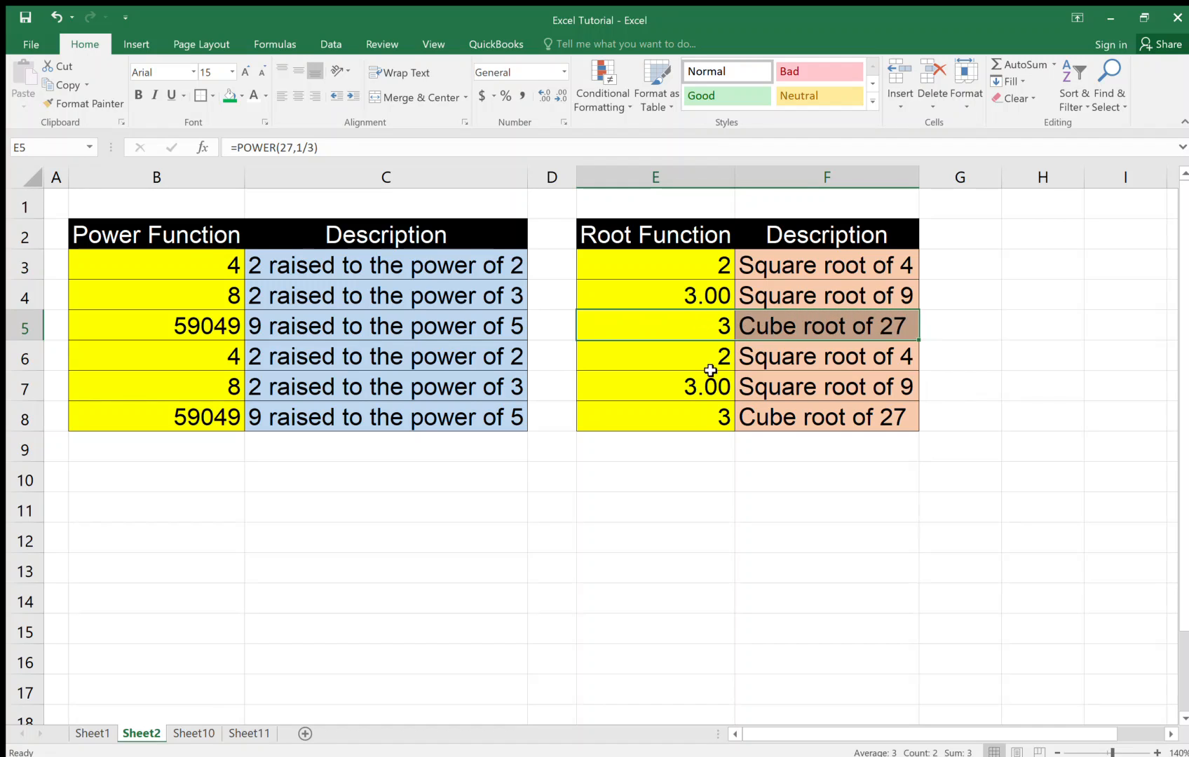
left_click_drag(704, 420, 785, 413)
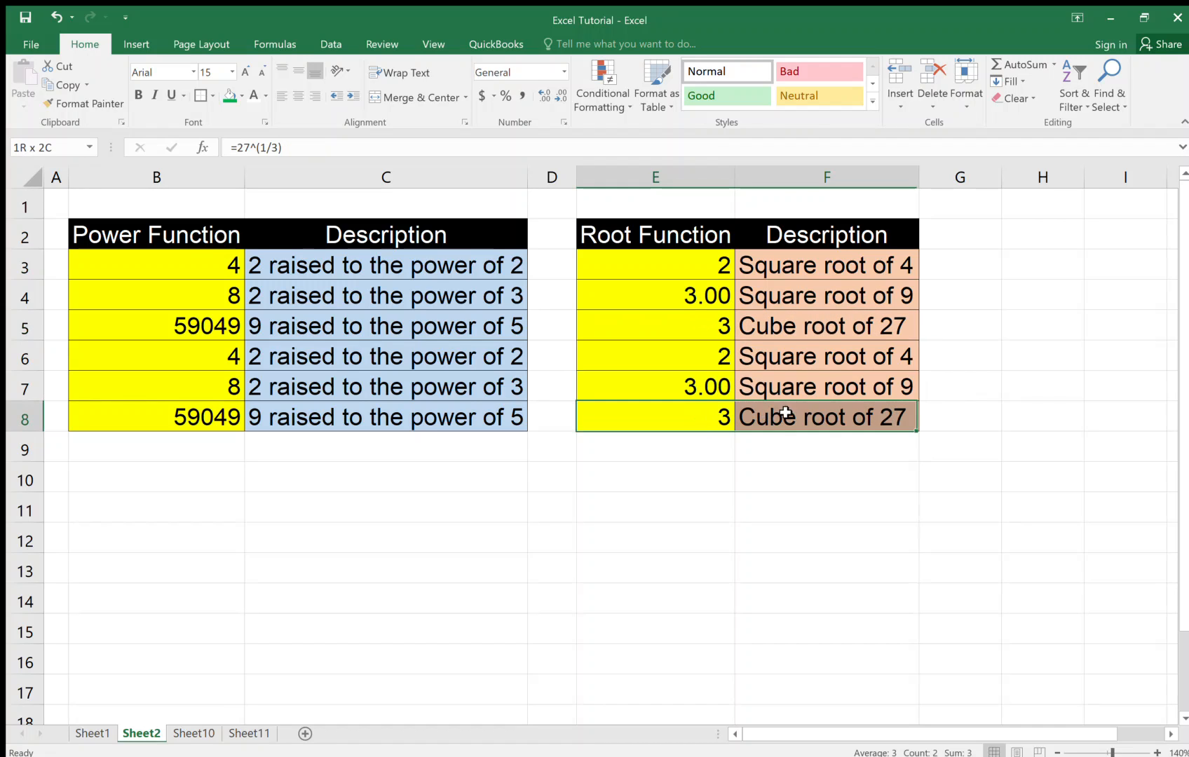
left_click(682, 464)
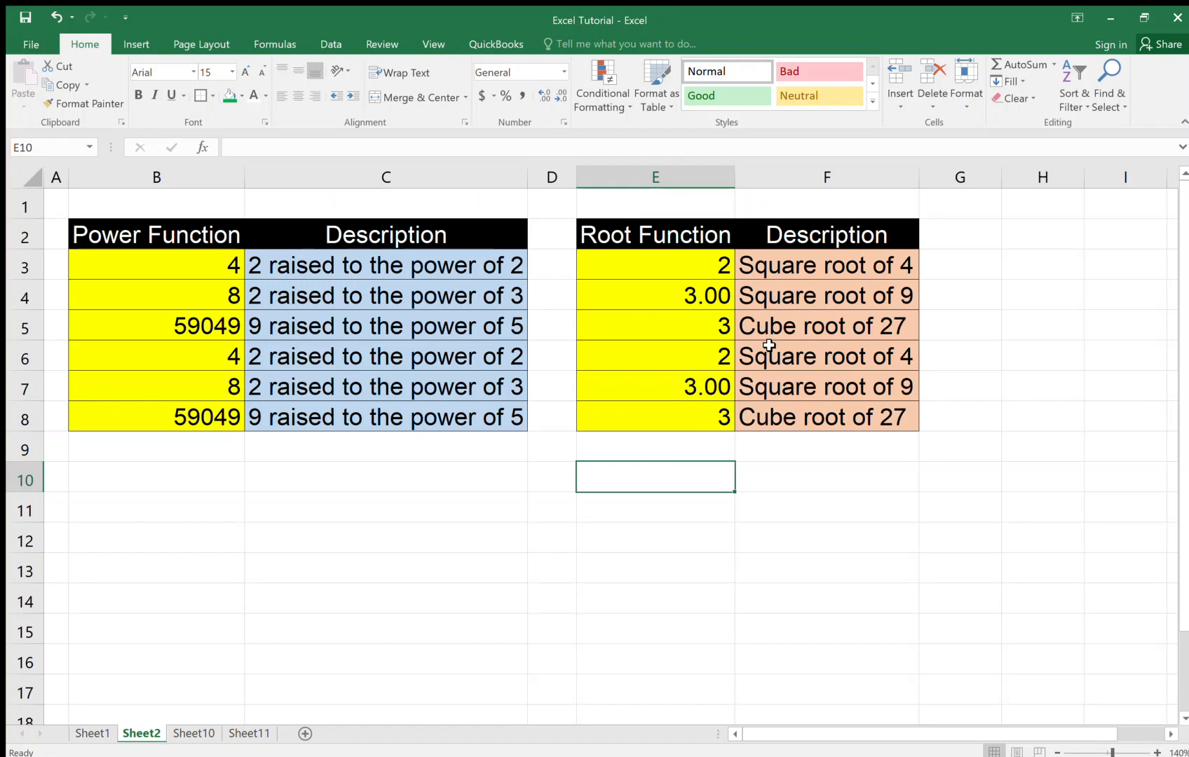
Step: Remove the decimal places from the square root of 9 results in cells E4 and E7
left_click(725, 307)
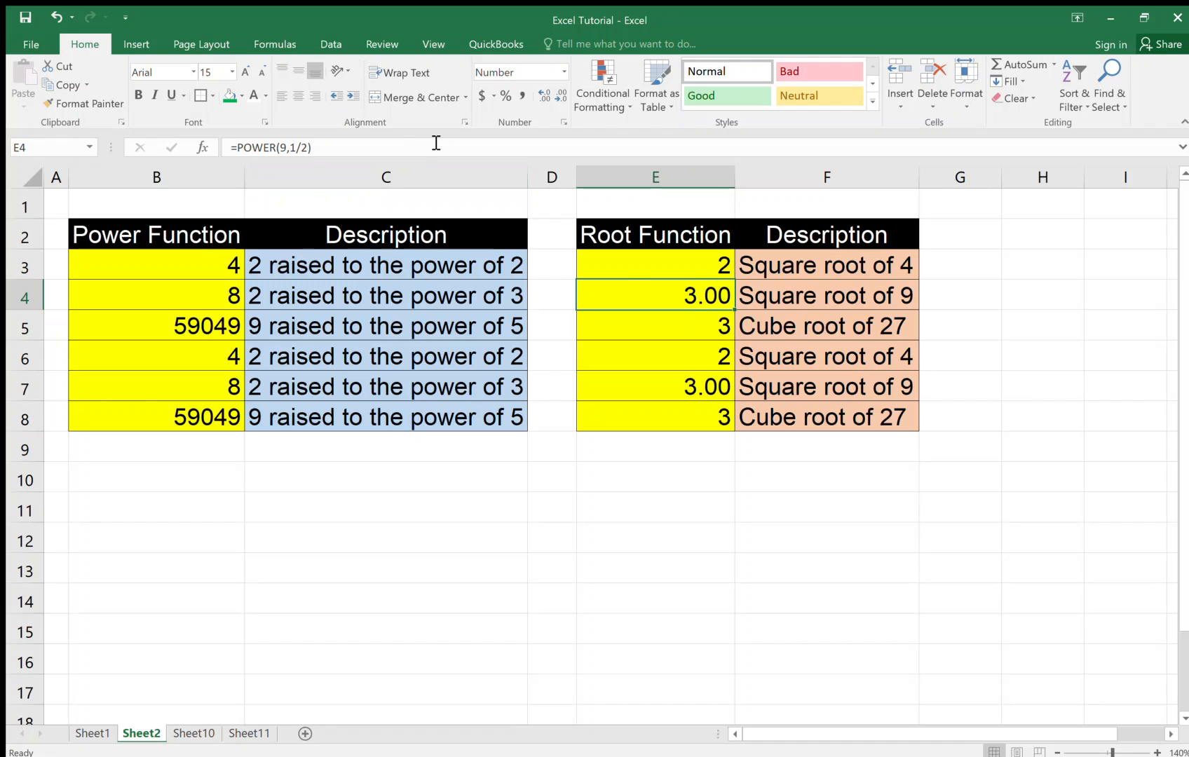
left_click(559, 96)
left_click(559, 96)
left_click(660, 390)
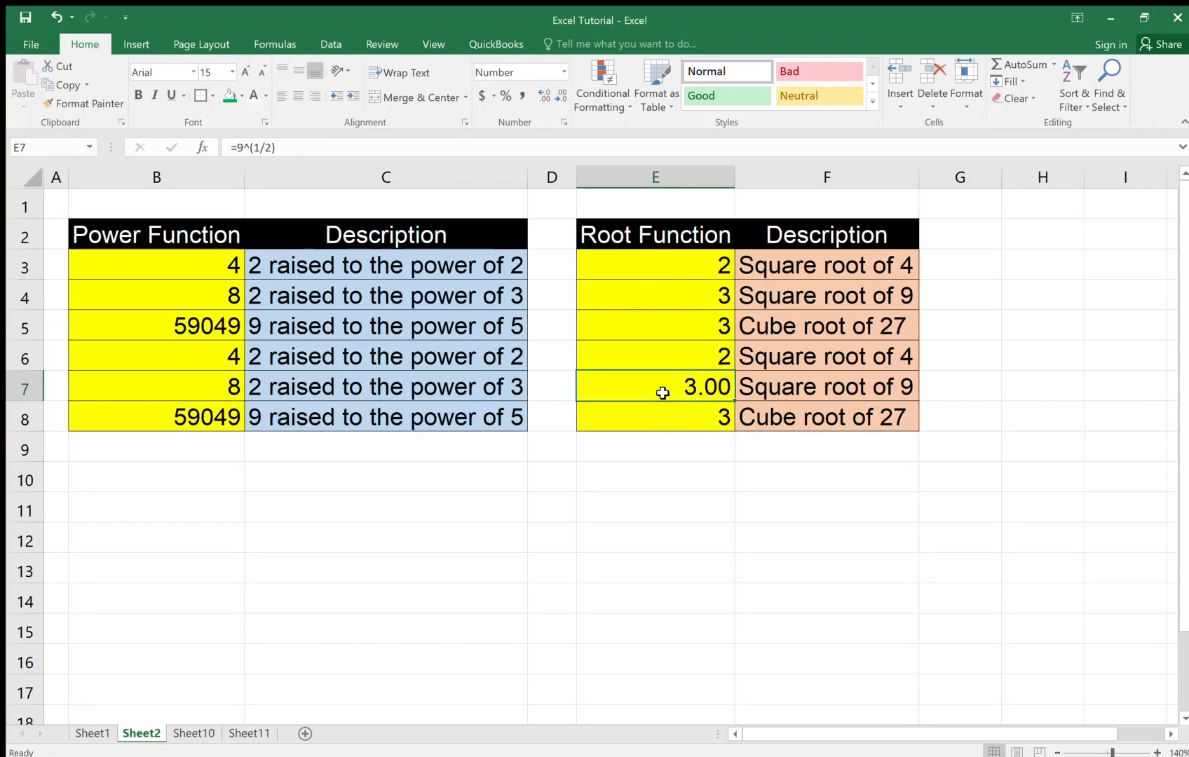
left_click(560, 96)
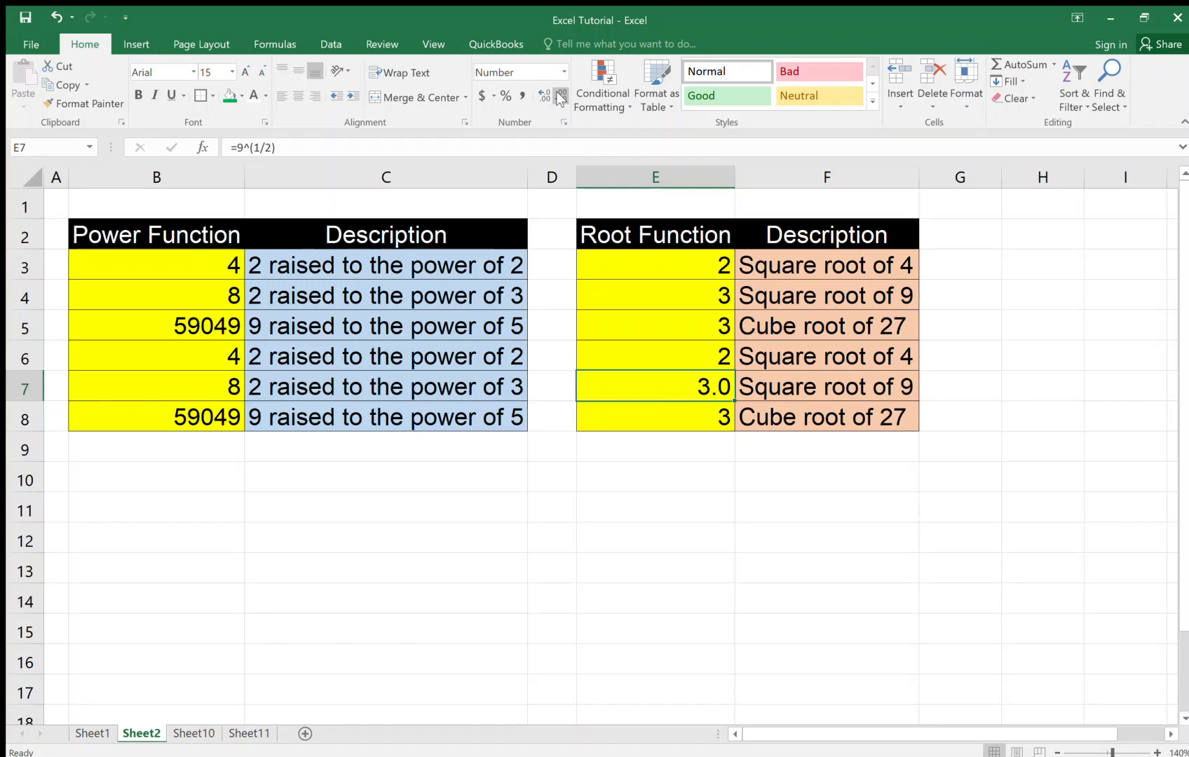
left_click(560, 96)
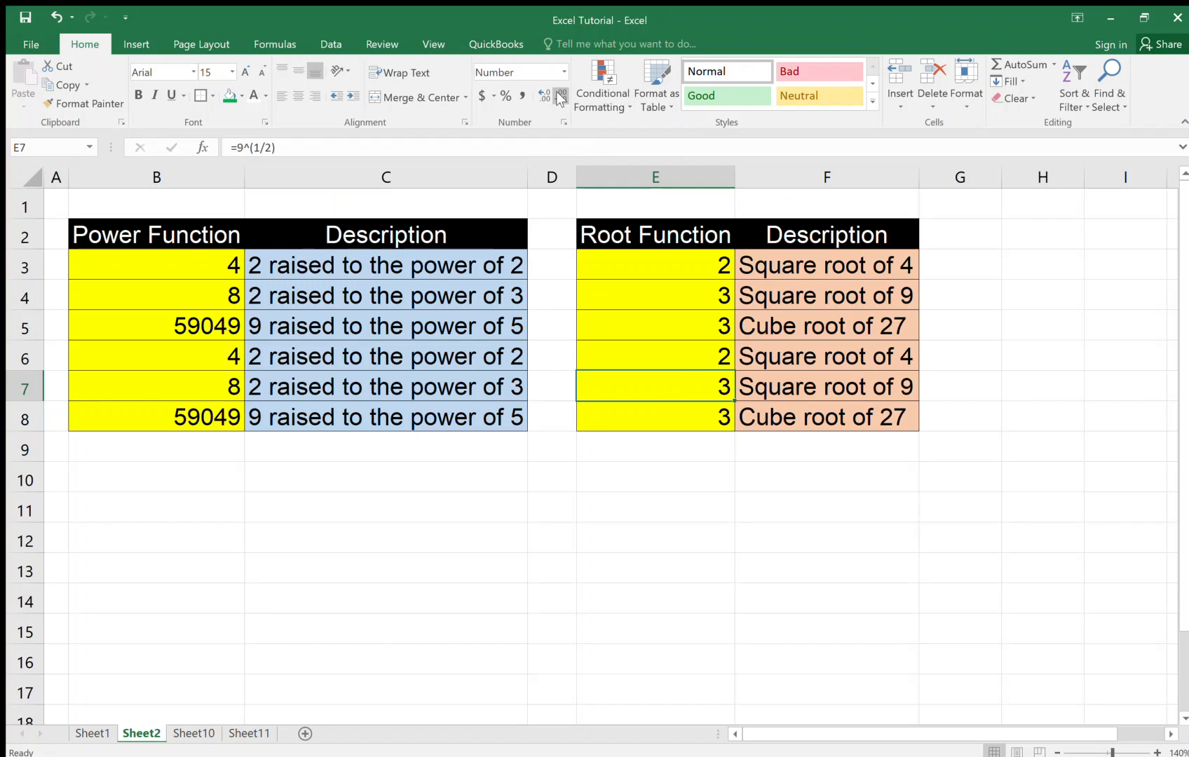
left_click(829, 431)
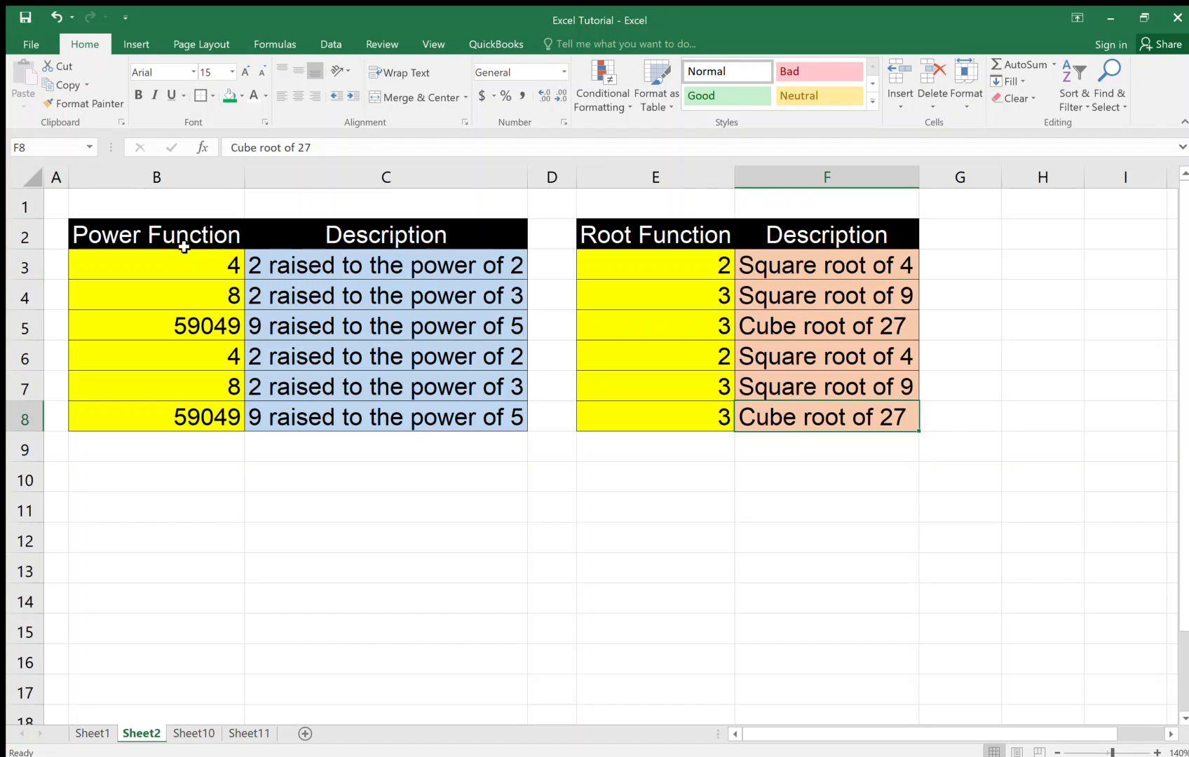
Step: Change the font colour of the Power Function and Description headers in B2:C2 to red
left_click_drag(176, 233, 283, 239)
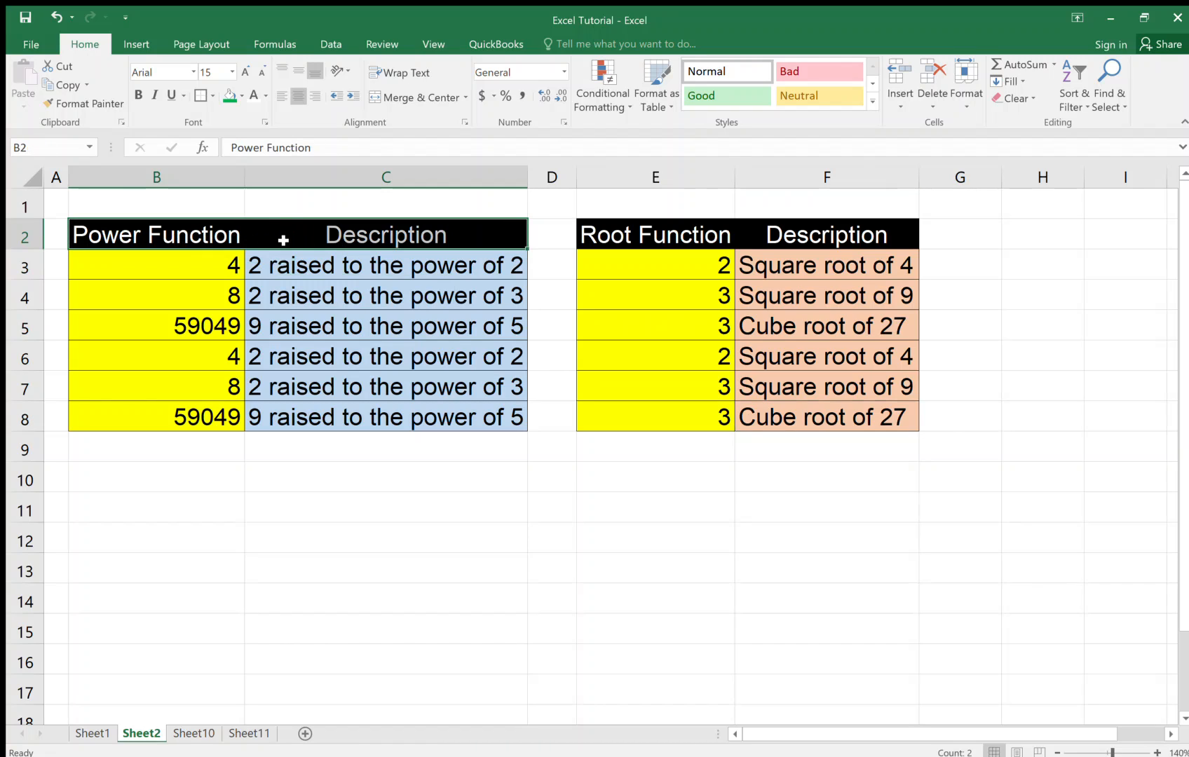
left_click(257, 95)
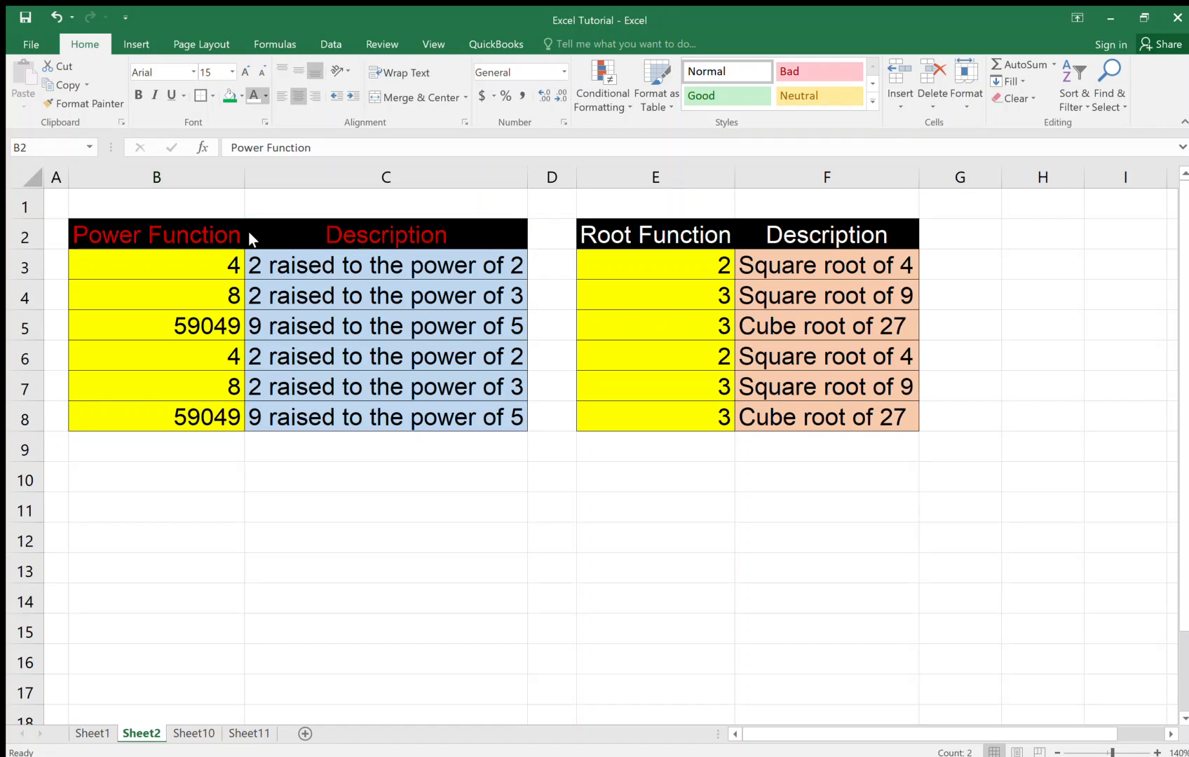
left_click(181, 272)
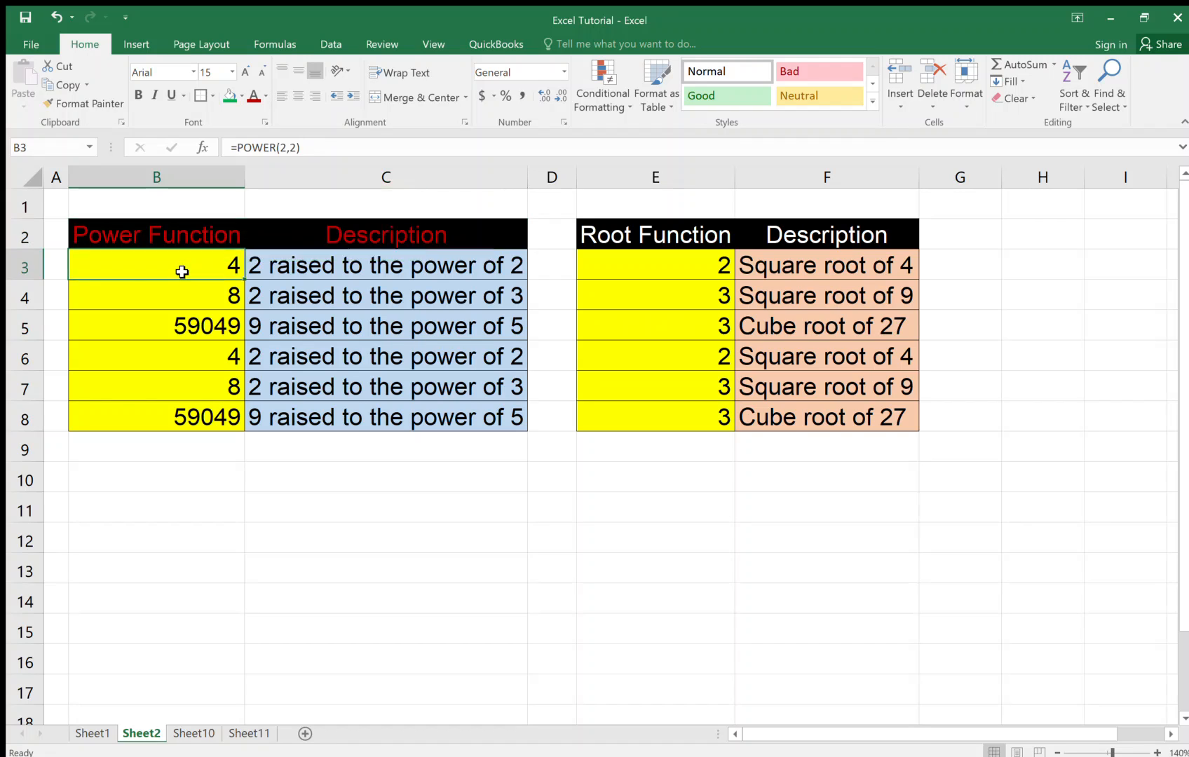
Step: Fill the Power Function and Description headers in B2:C2 with yellow, and give the B2 header text a dark font colour
left_click_drag(159, 234, 266, 231)
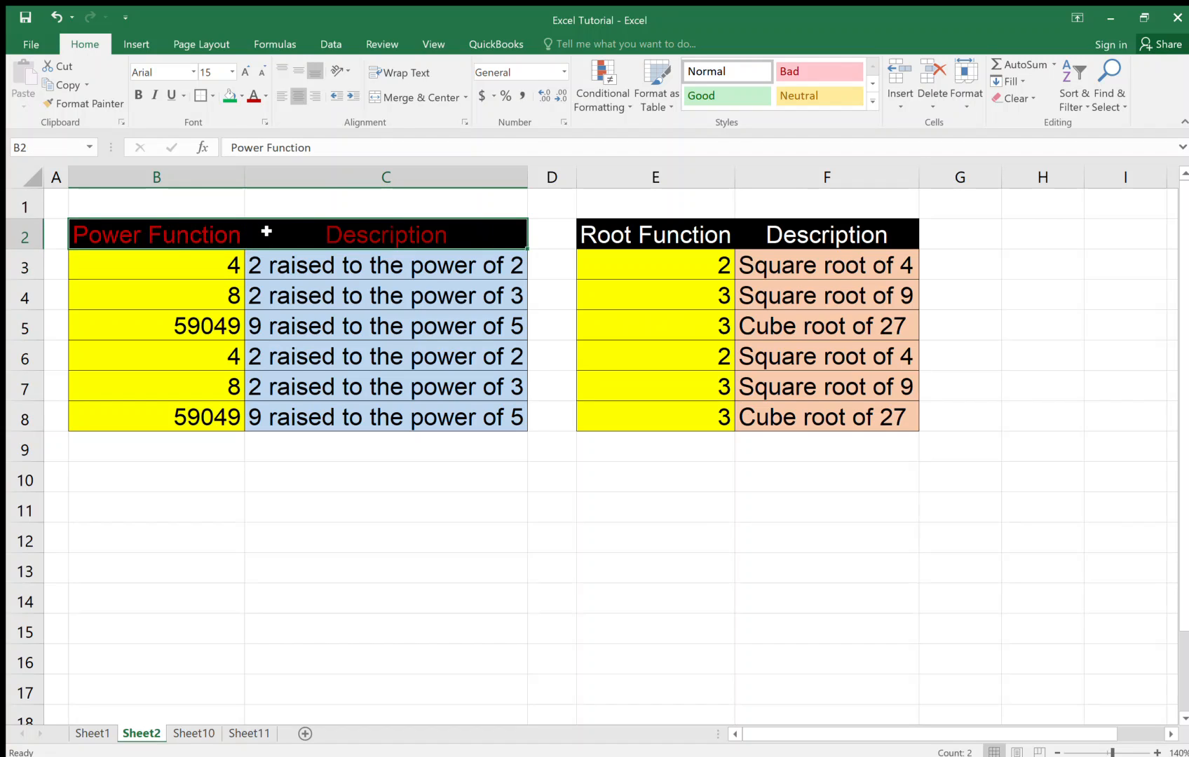
left_click(236, 94)
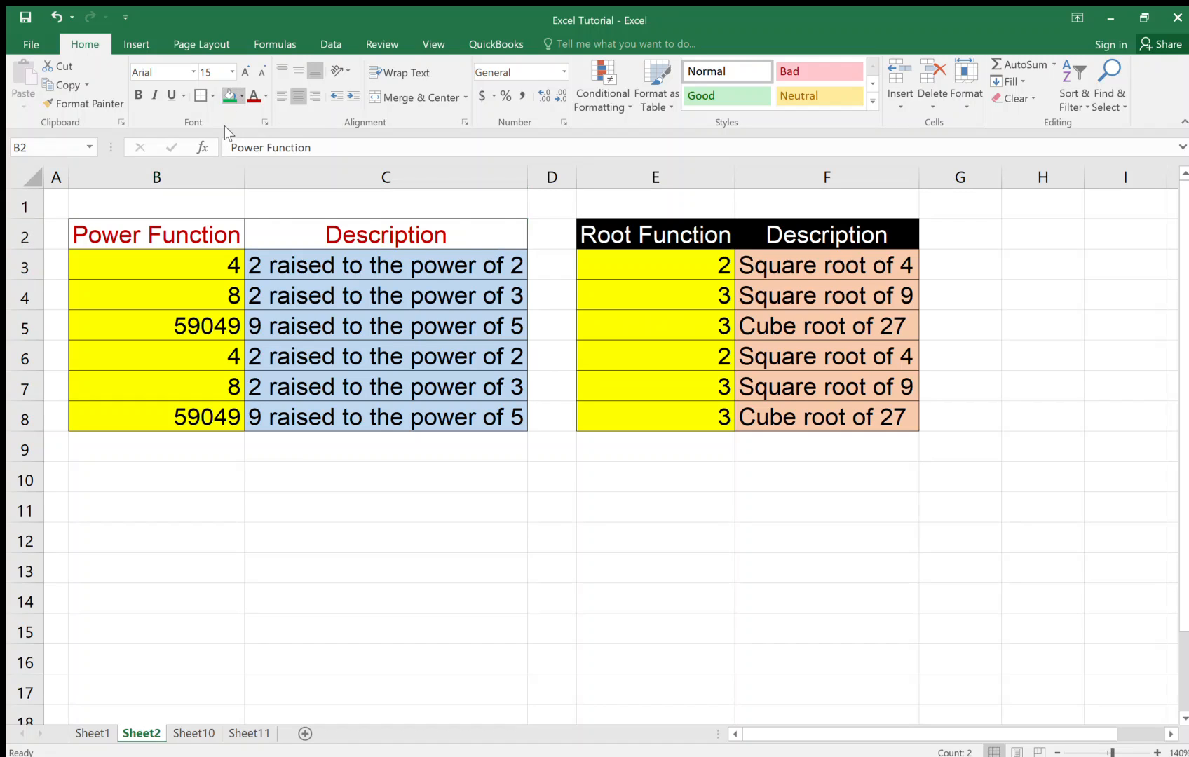
key("ctrl+z")
key("ctrl+z")
key("ctrl+z")
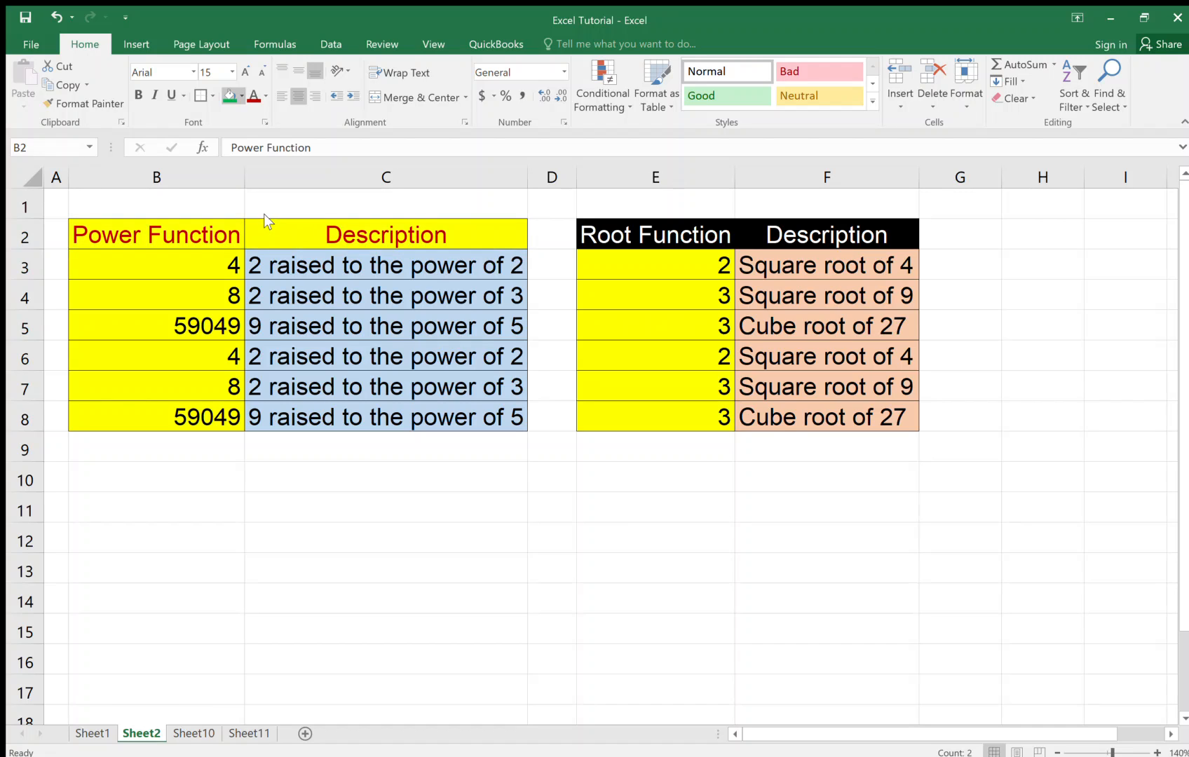
left_click(259, 319)
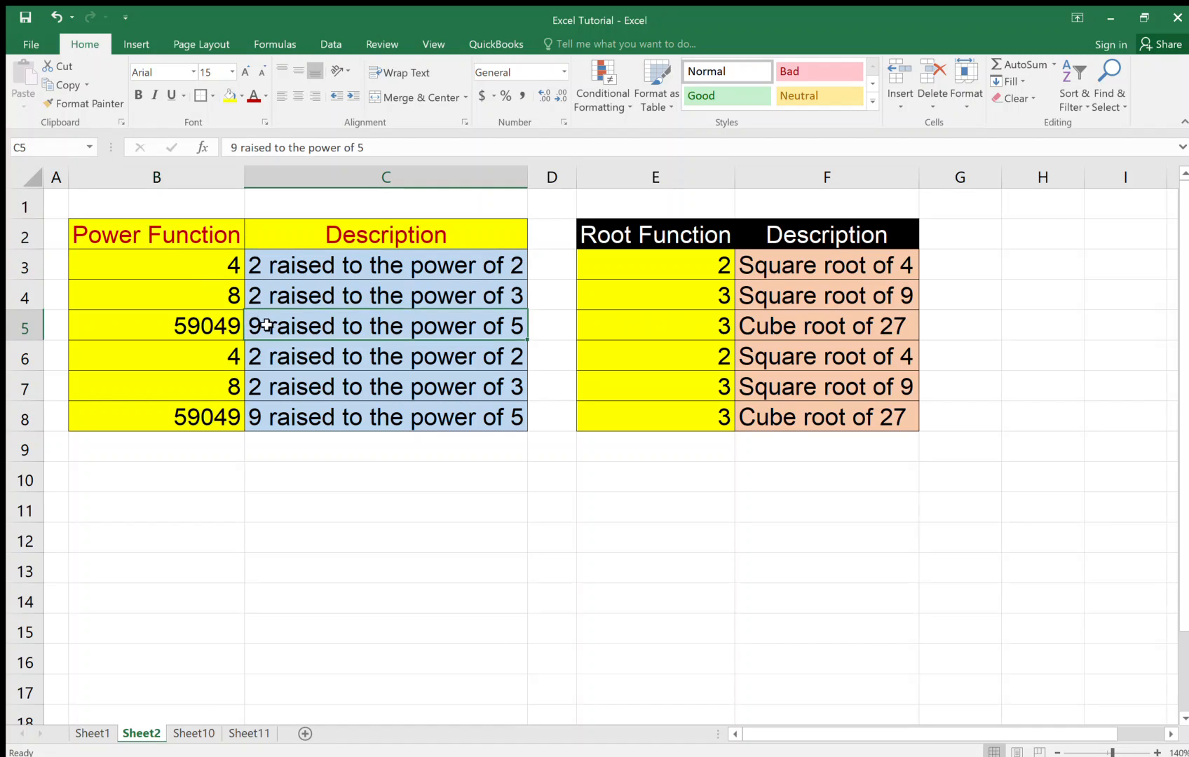
left_click(183, 239)
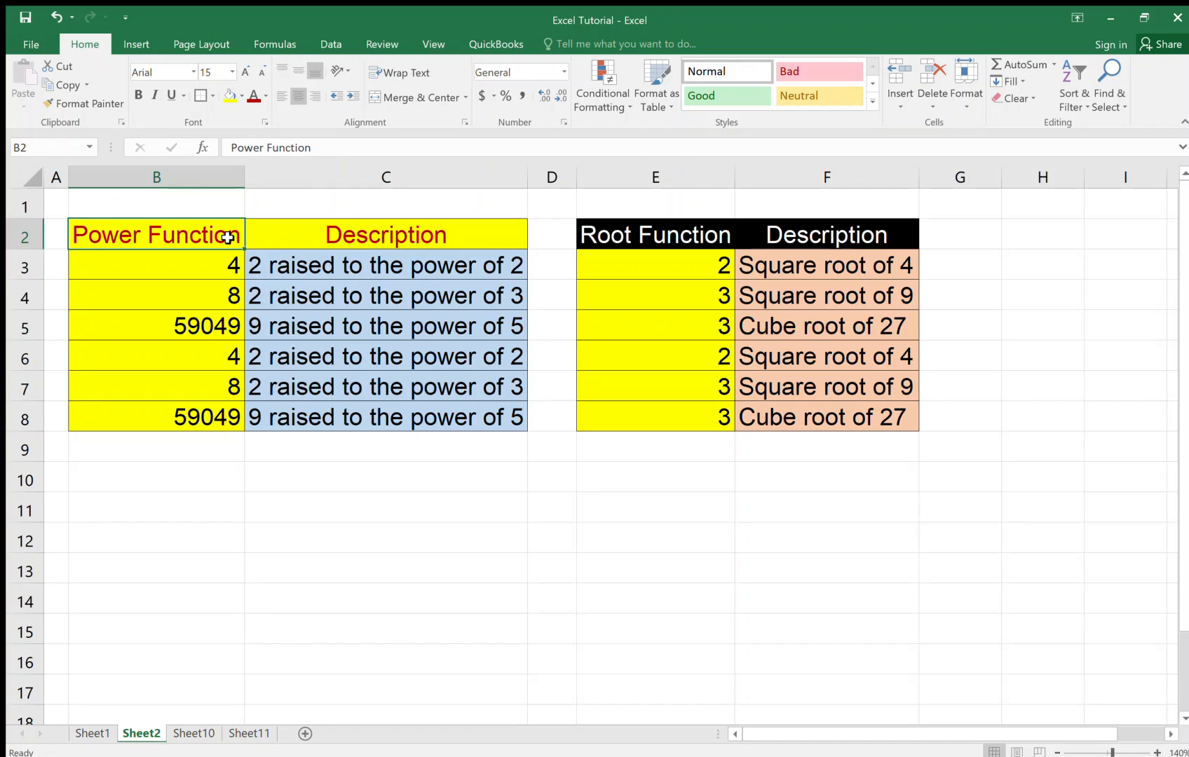
left_click(265, 96)
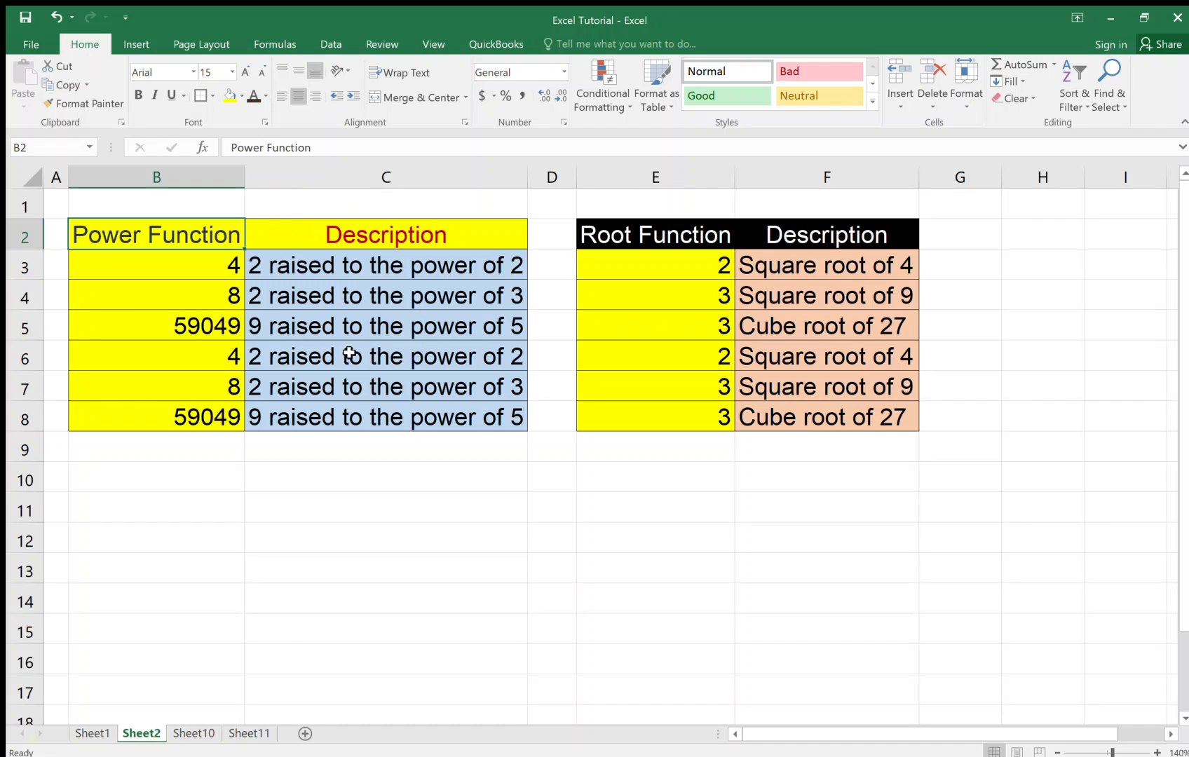
Step: Enter the closing line "Thank you for watching this tutorial." in cell C10 below the Power Function table
left_click(367, 468)
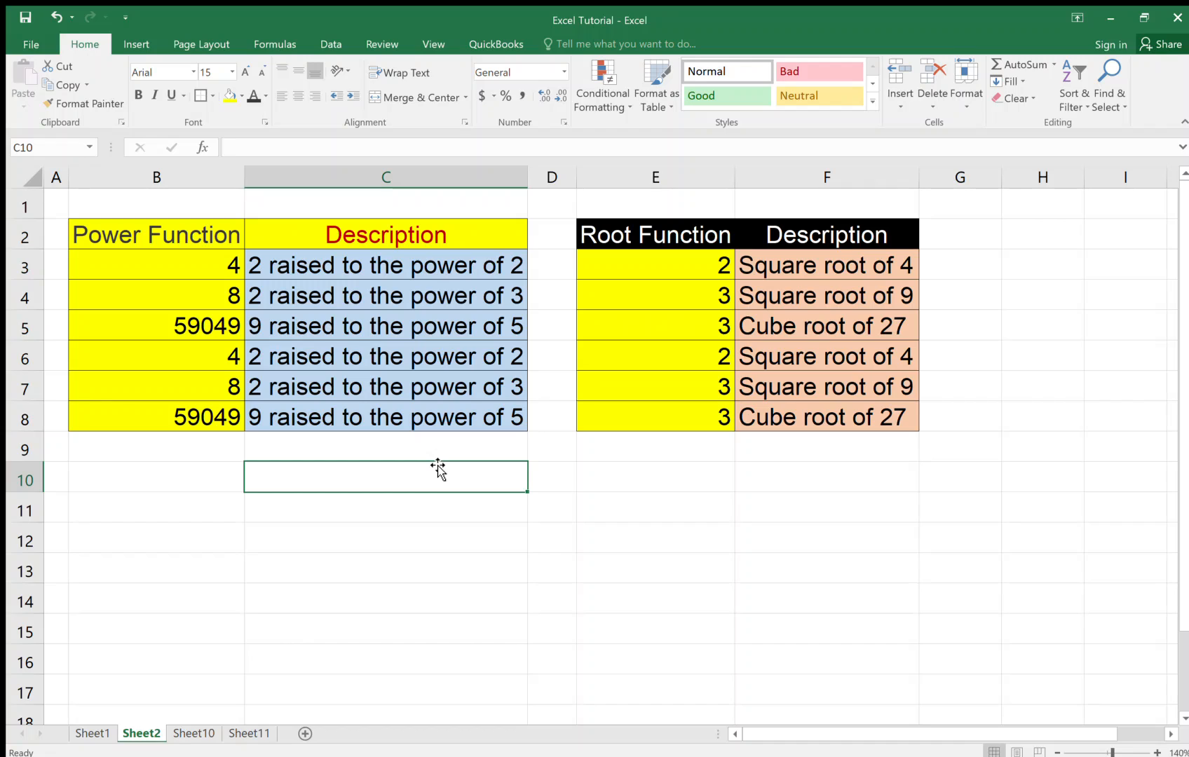
type("Thank yo")
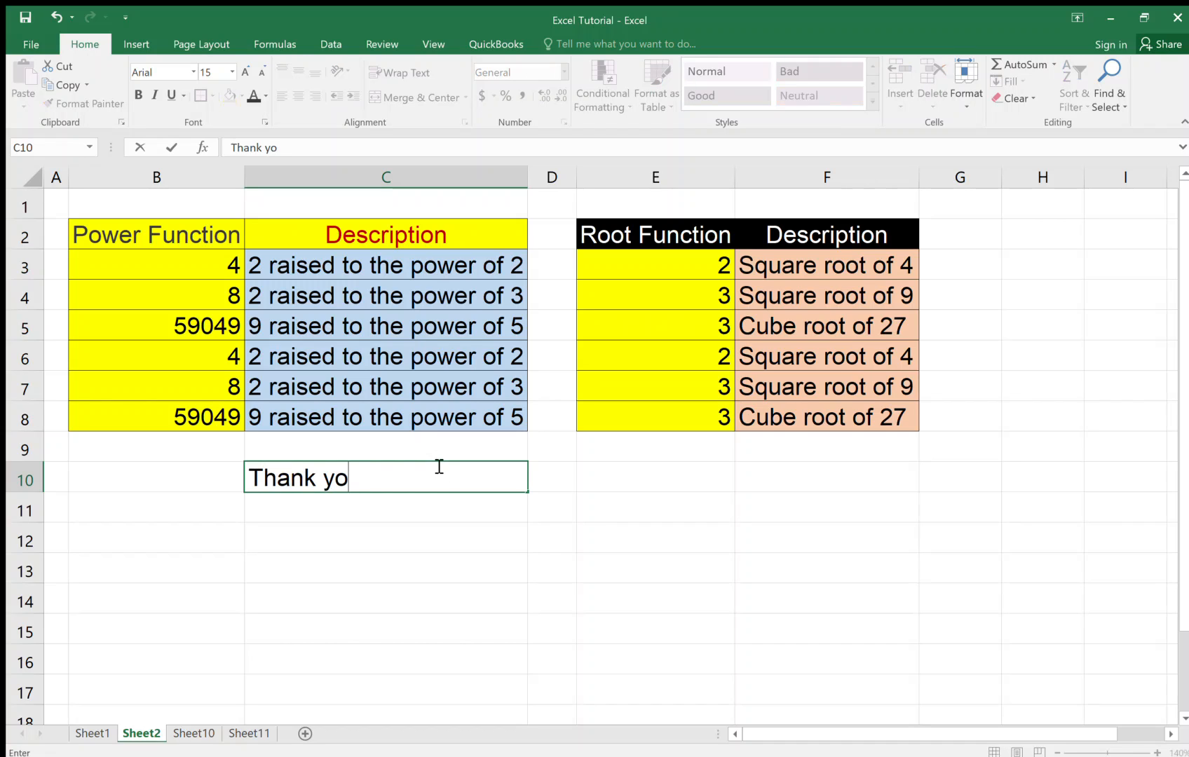
type("u for watch")
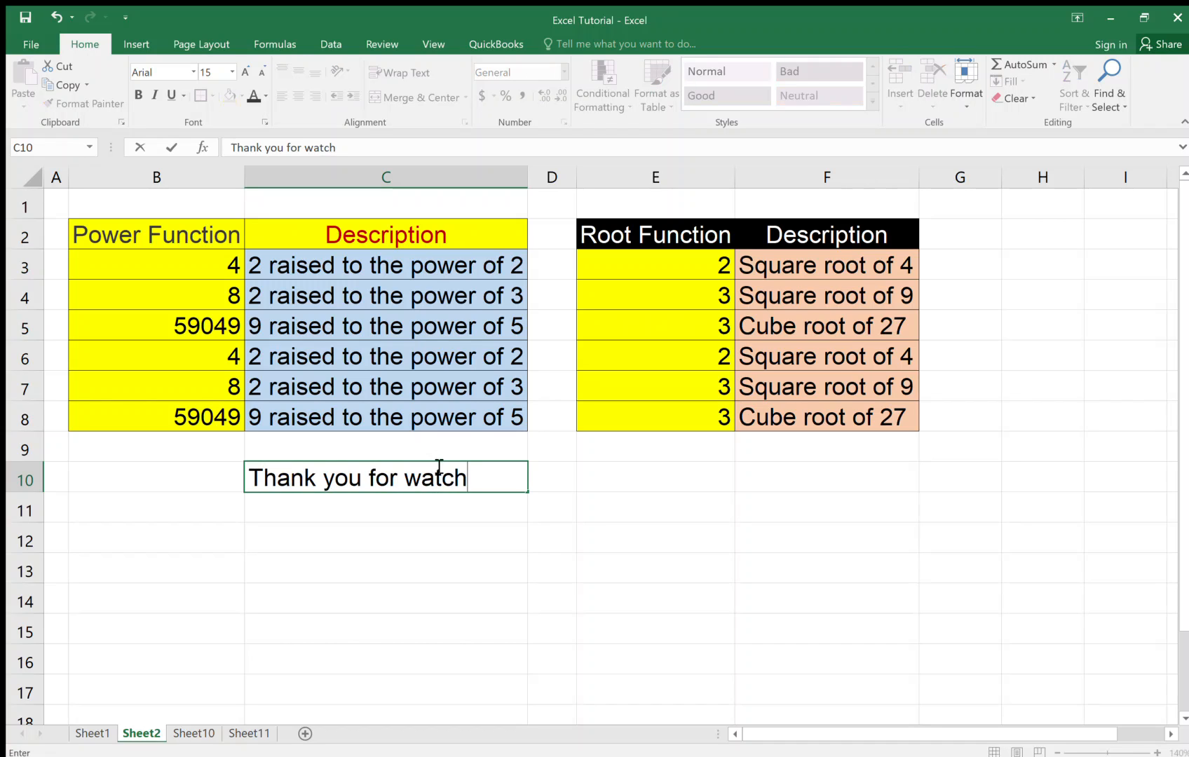
type("ing this ")
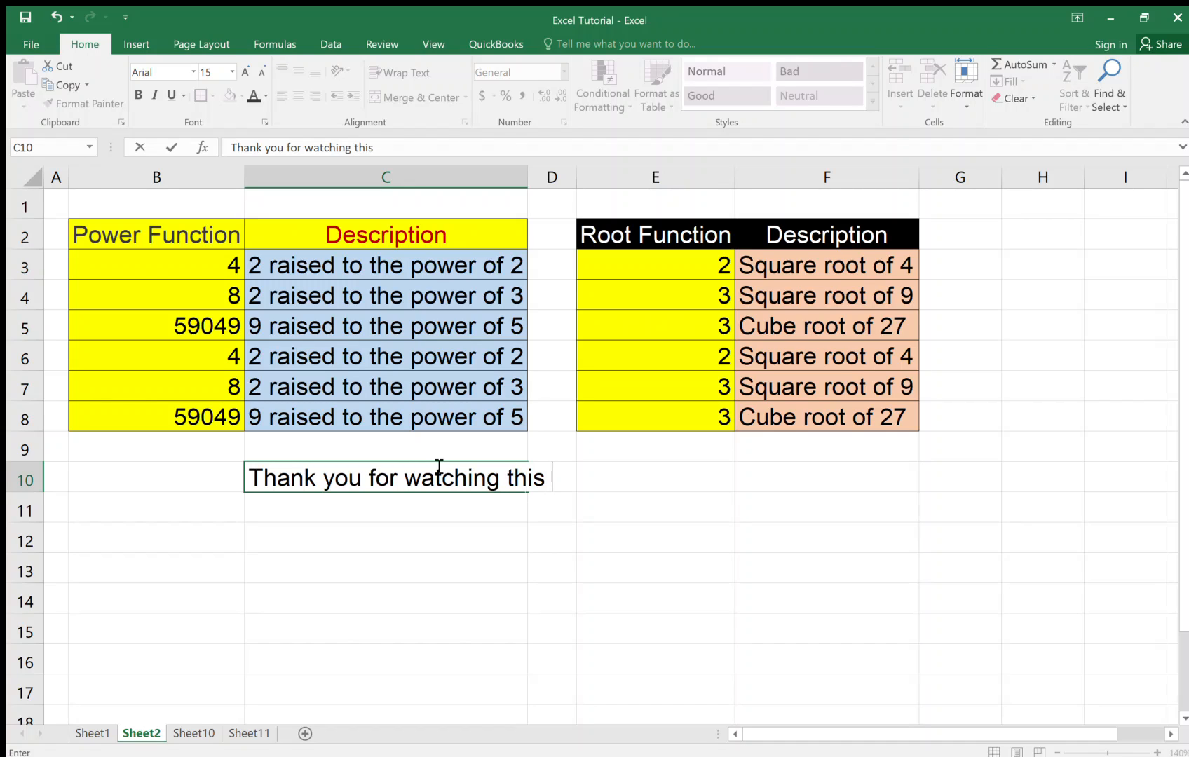
type("tutoria")
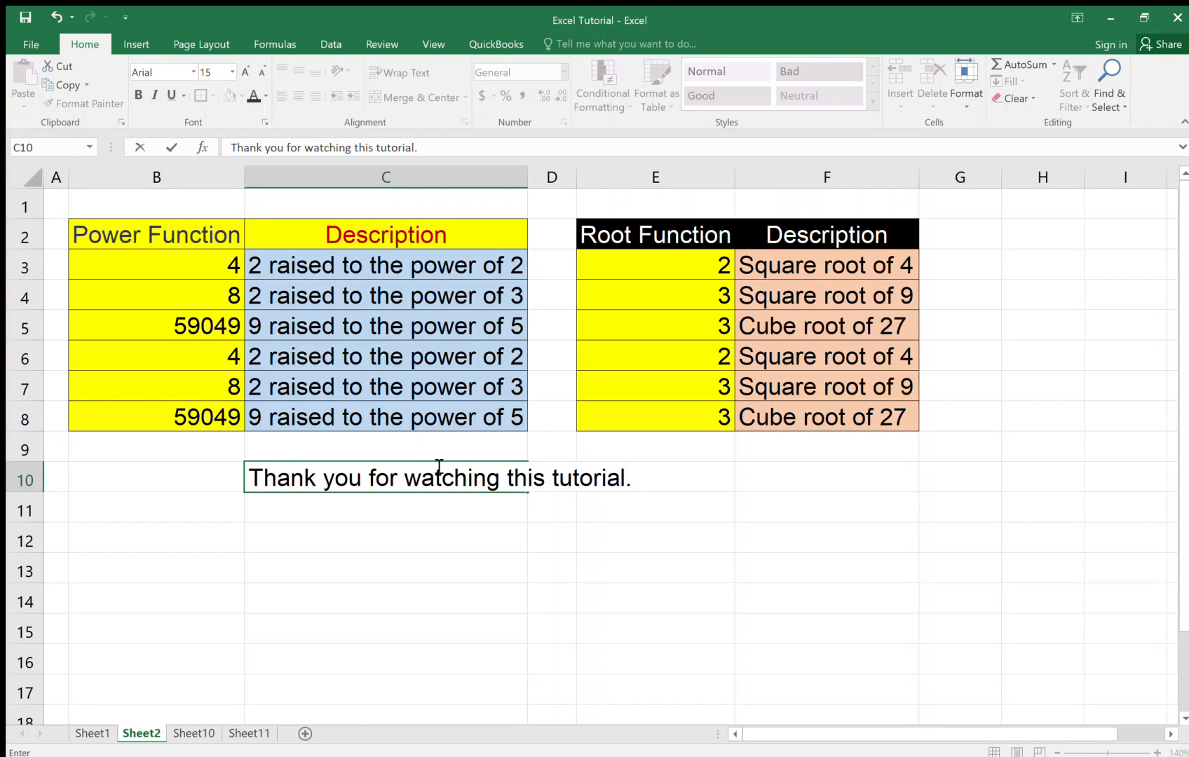
type("l.")
key("Return")
Step: Enter "Please do not forget to subscribe us and provide feedback." in cell C11
type("Pleas")
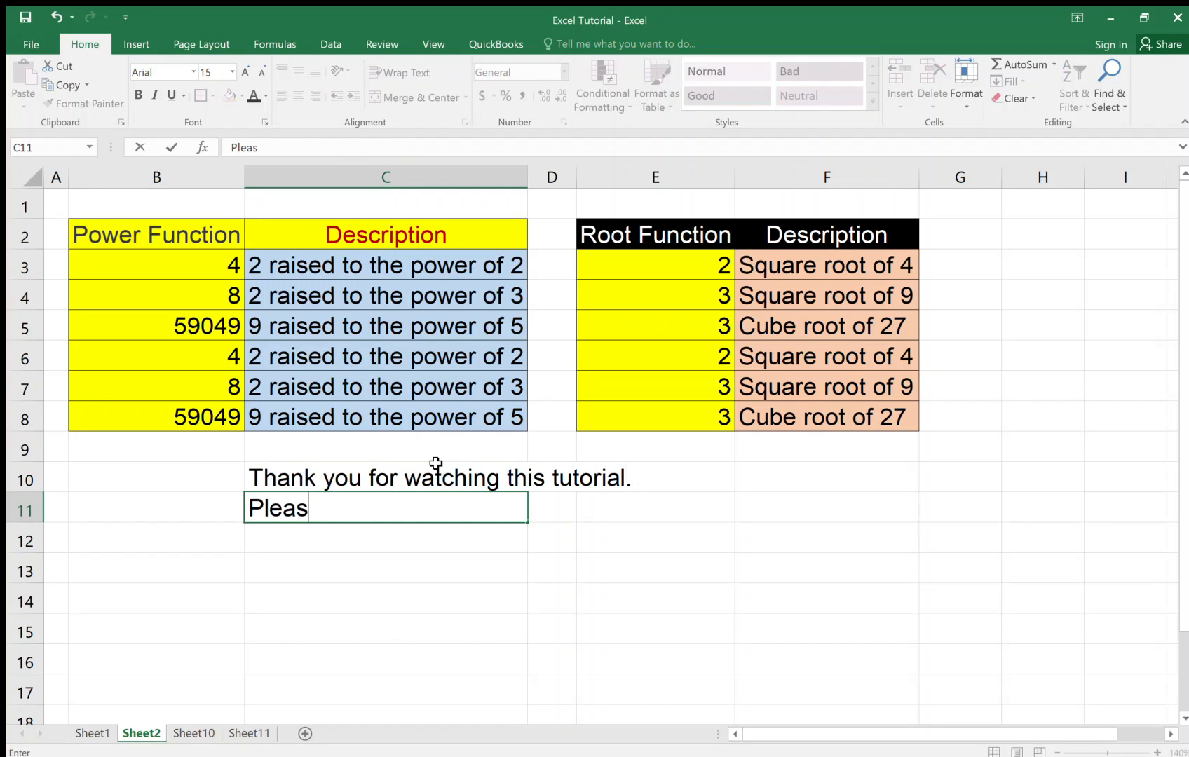
type("e do not for")
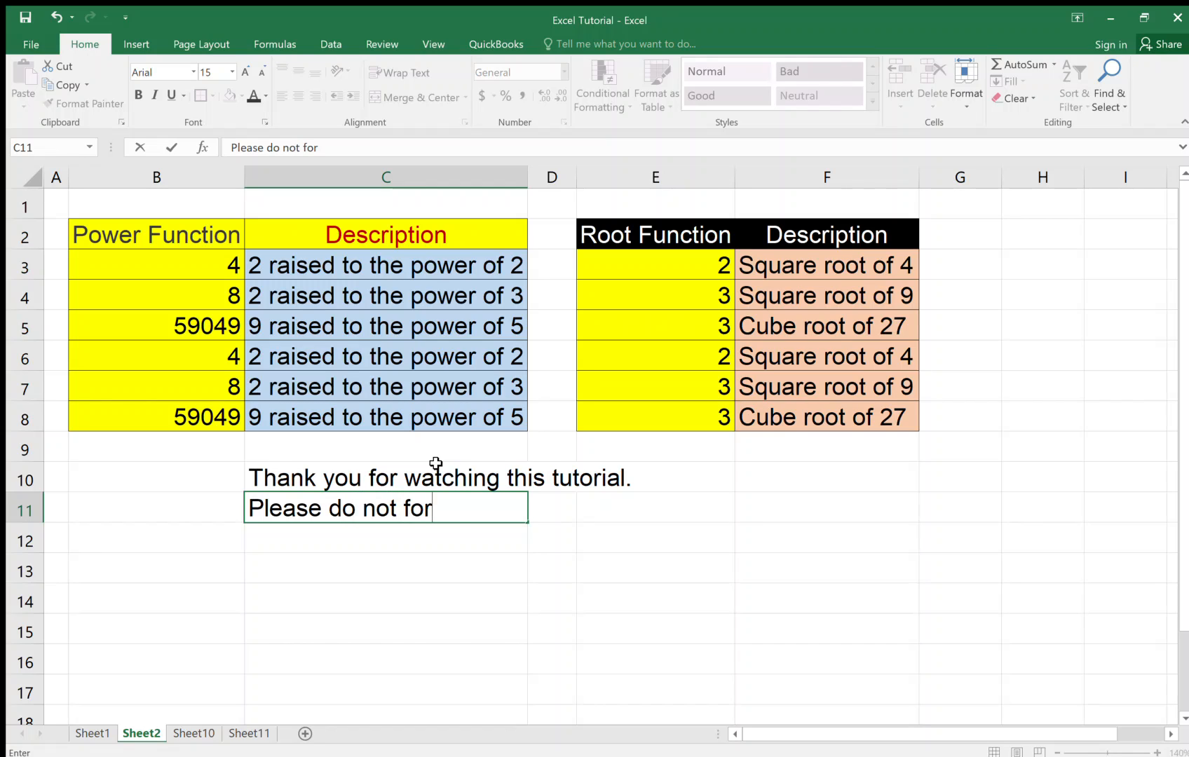
type("get to subs")
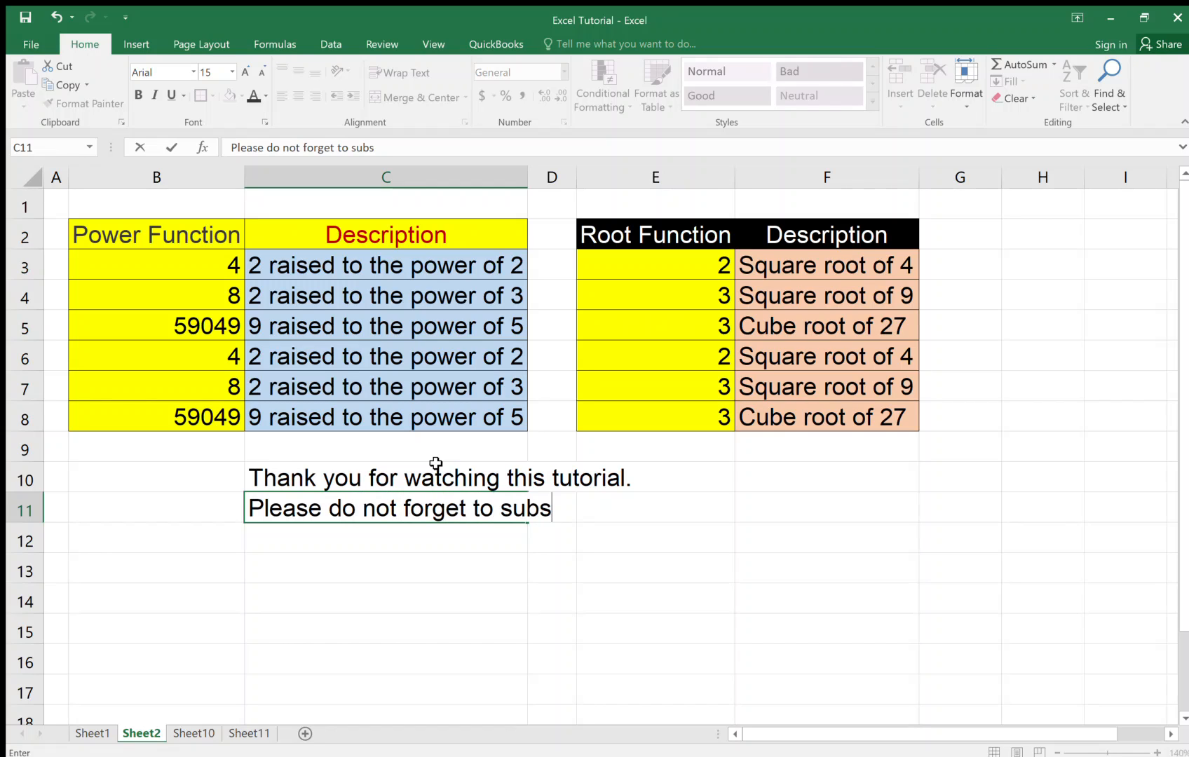
type("cribe us ")
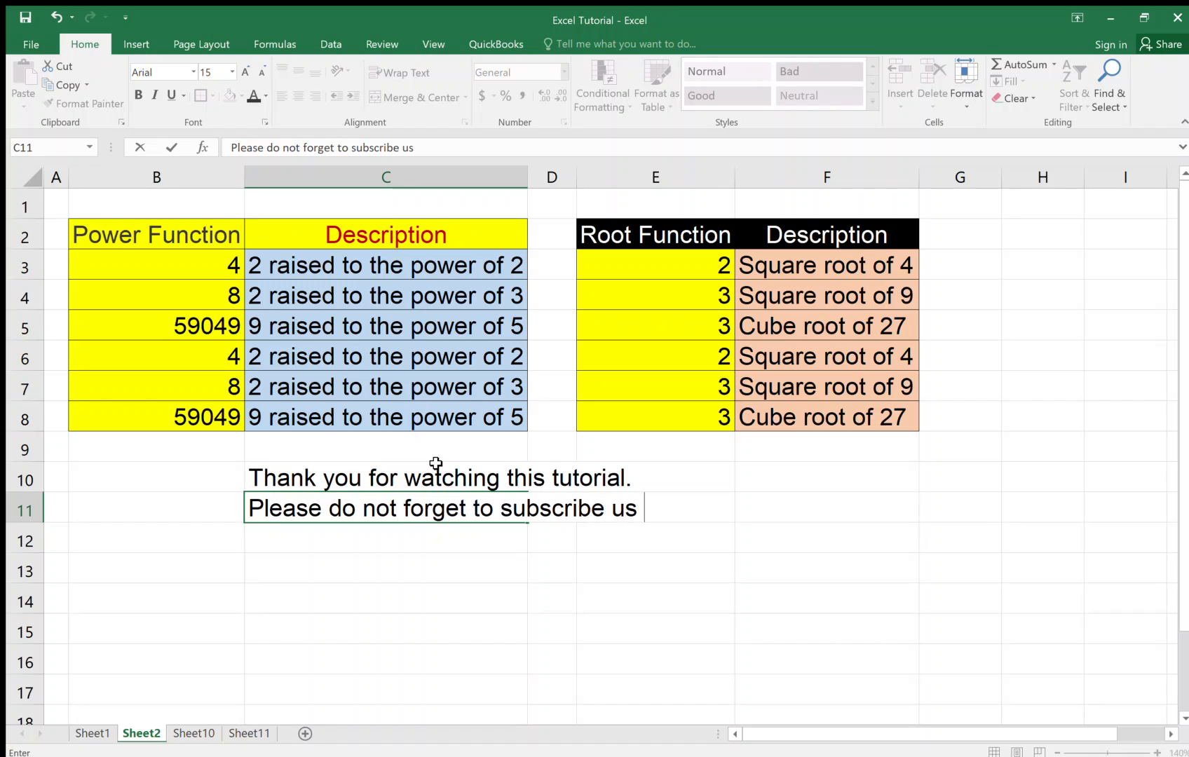
type("and p")
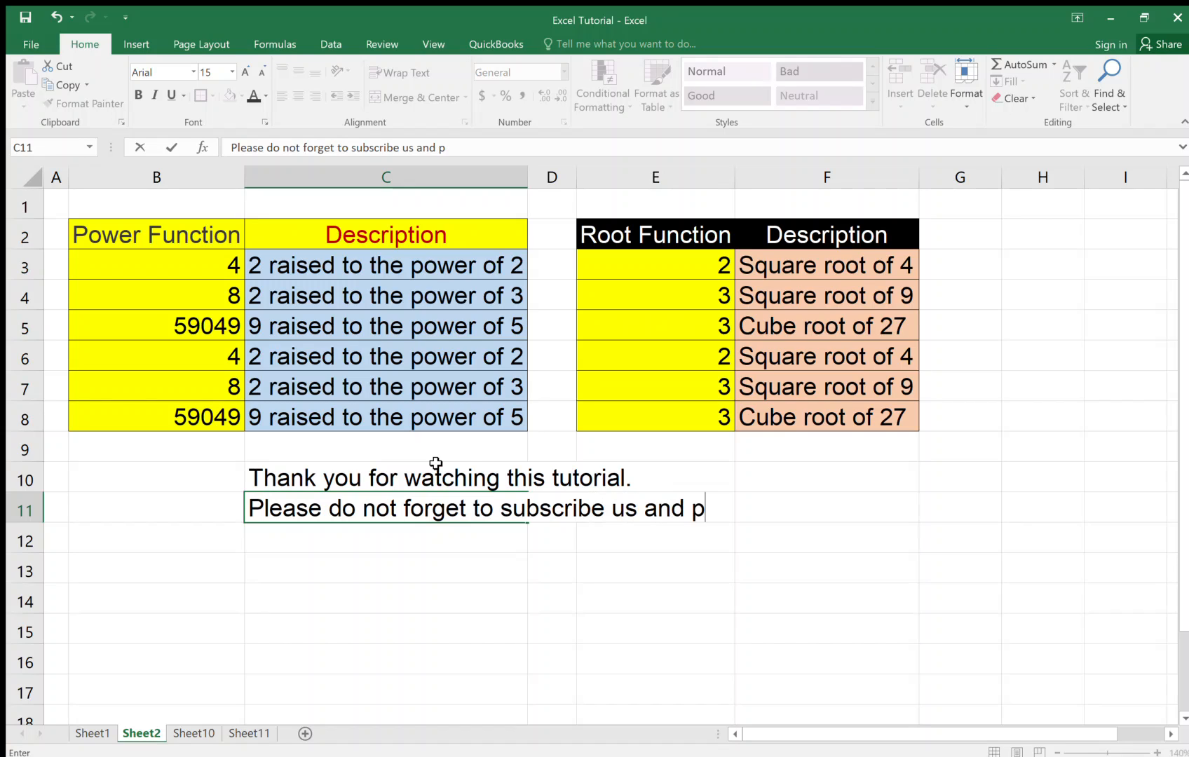
type("rovide ")
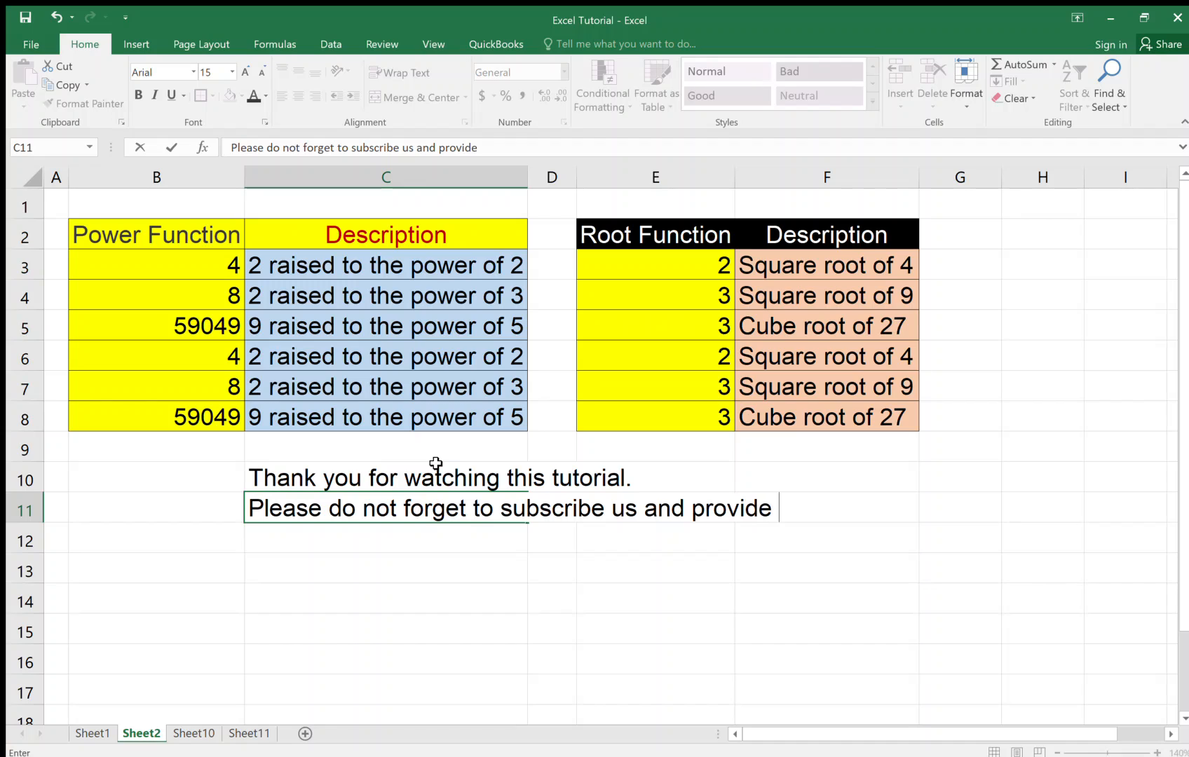
type("feedbva")
key("BackSpace")
key("BackSpace")
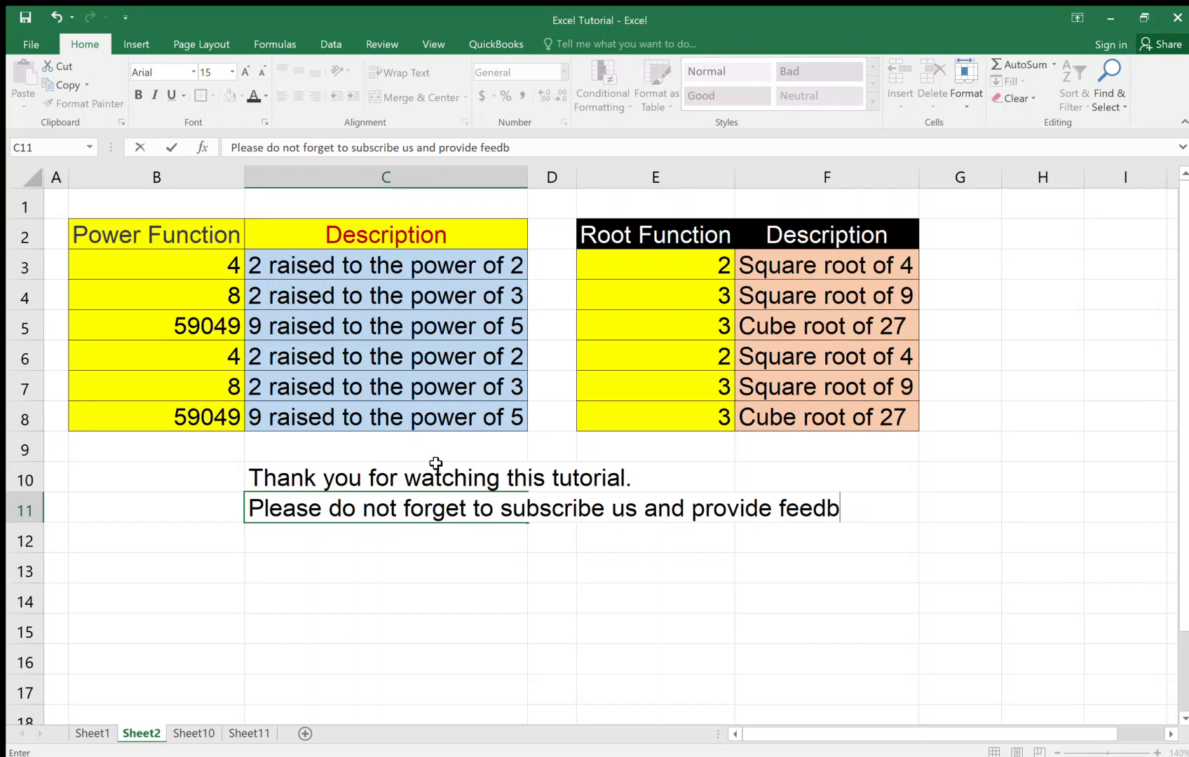
type("ack.")
key("ctrl+Return")
key("Down")
Step: Enter "I will see you on next tutorial." in cell C12 and the smiley ":)" in cell C13
type("I will")
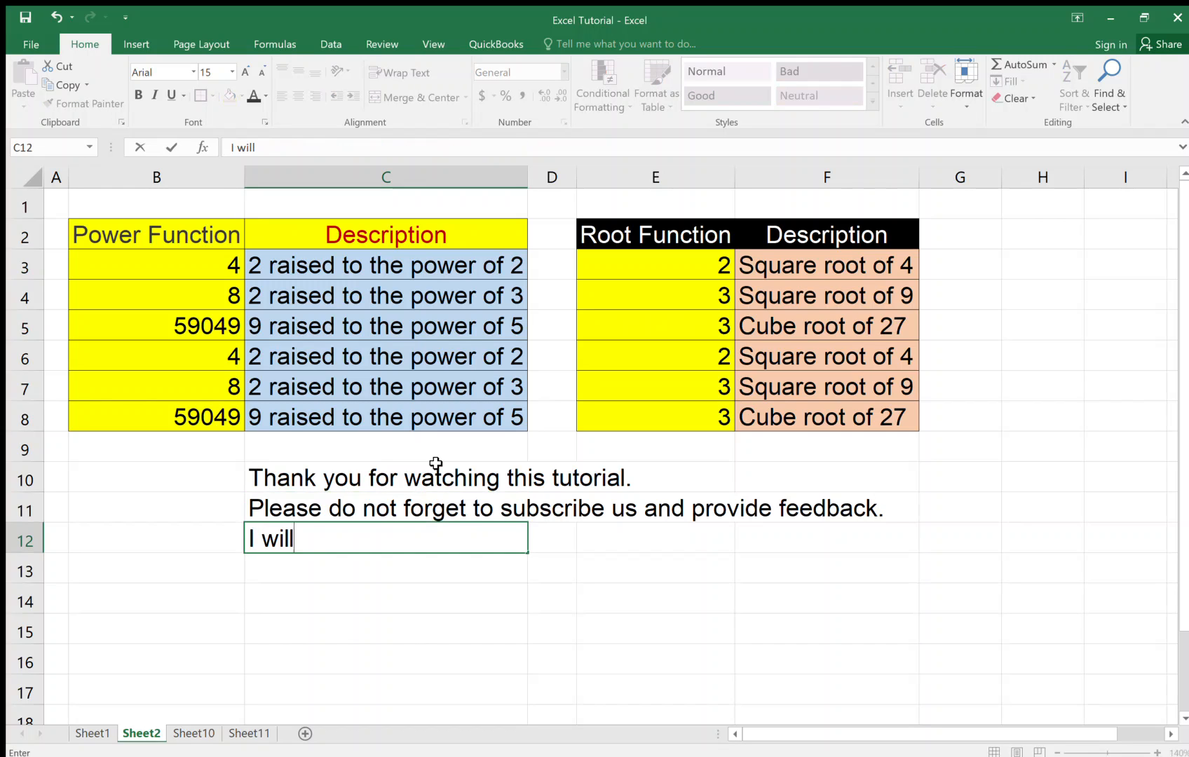
type(" see you on ")
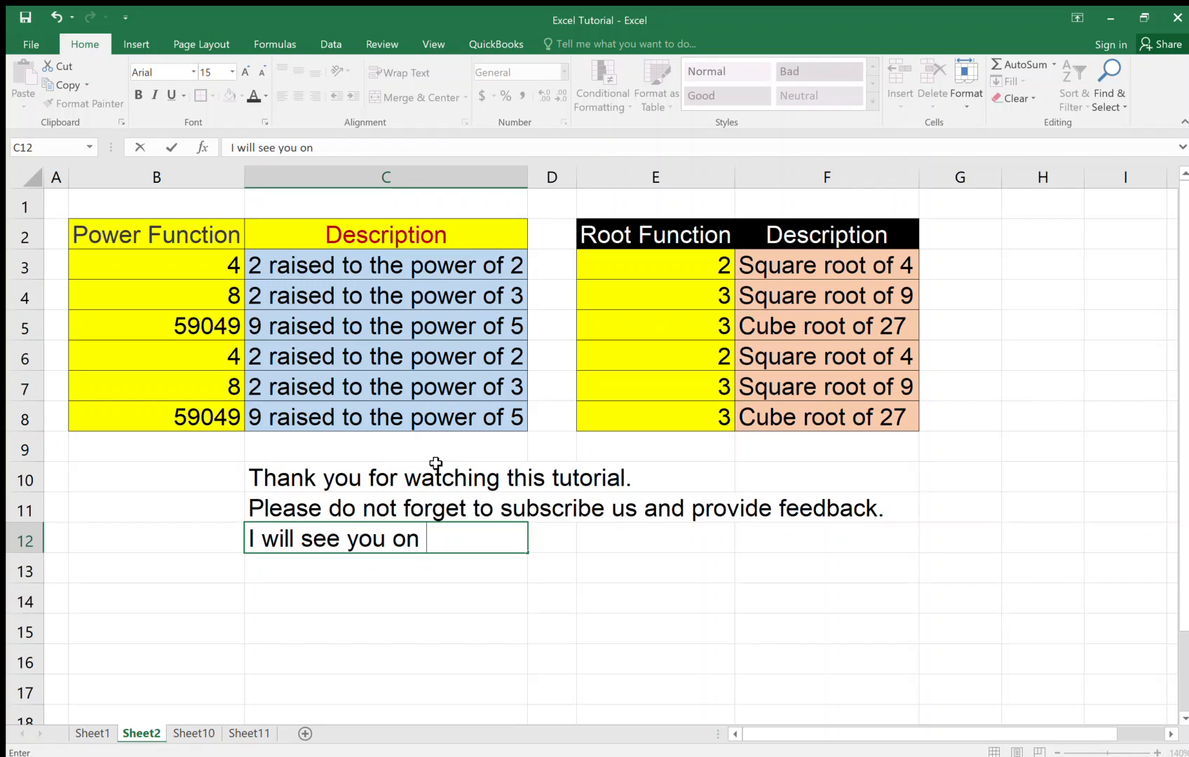
type("next ti")
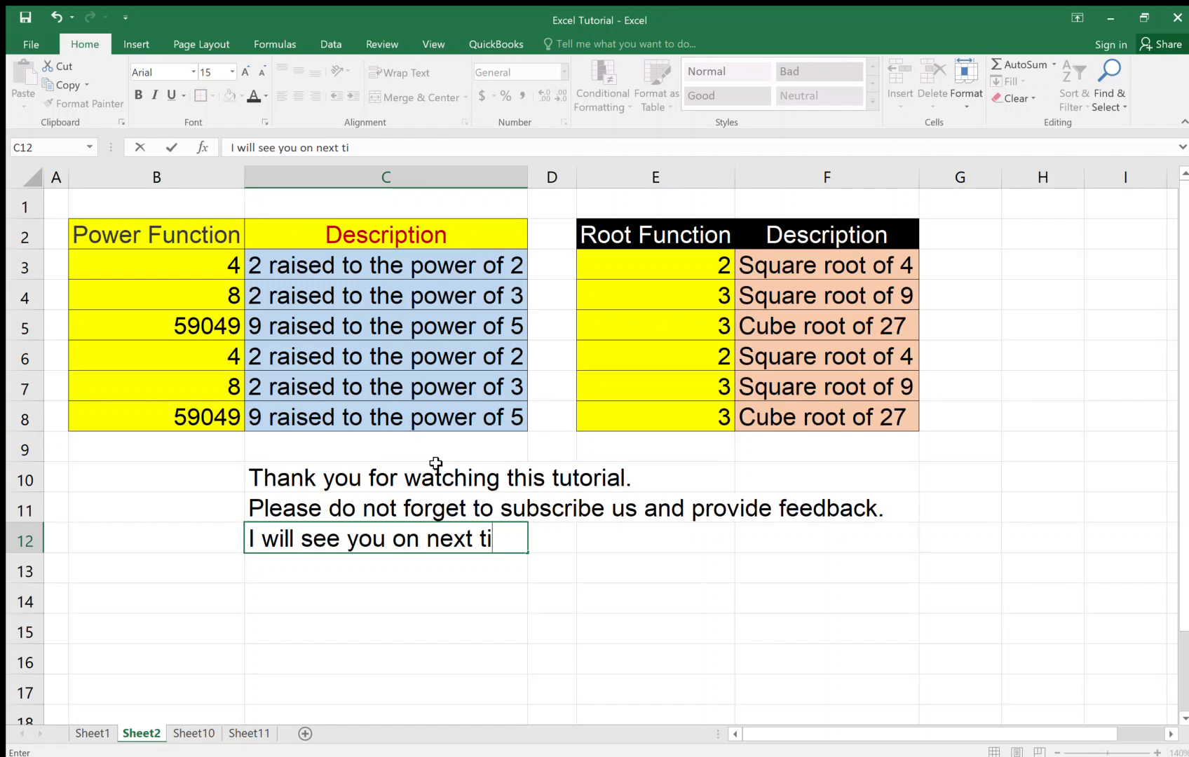
key("BackSpace")
type("utori")
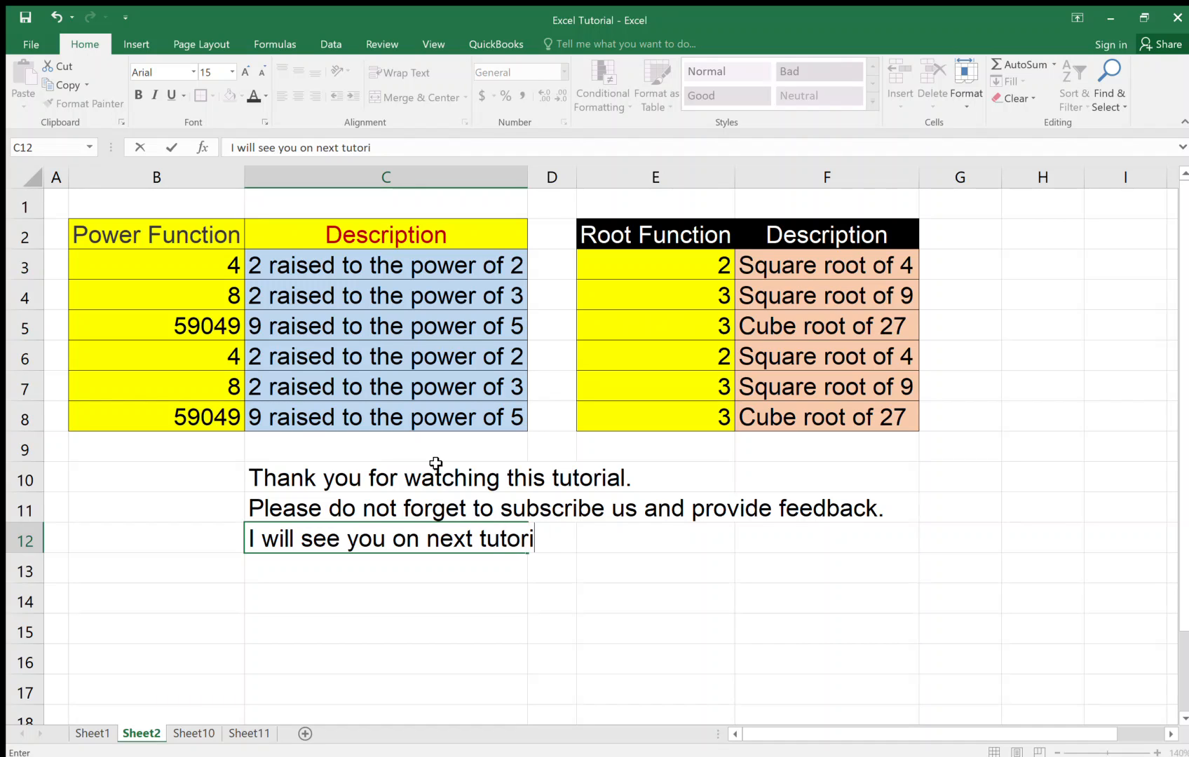
type("al.")
key("Return")
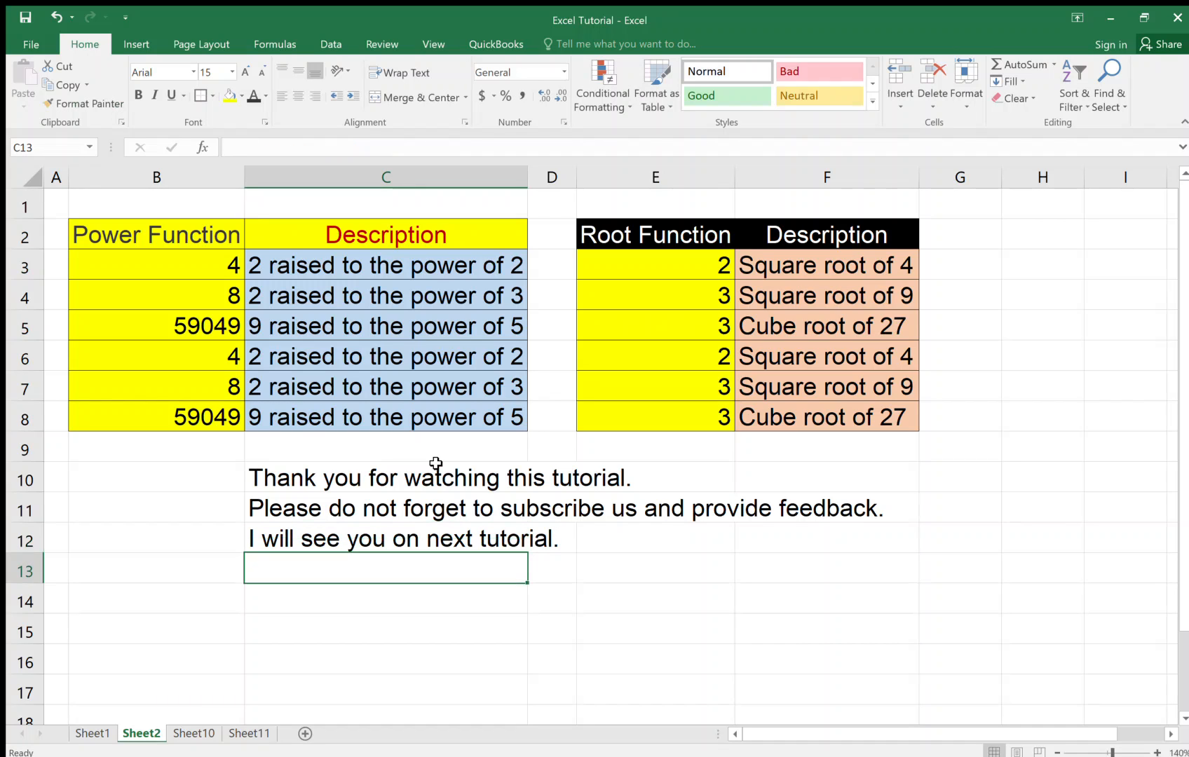
type(":)")
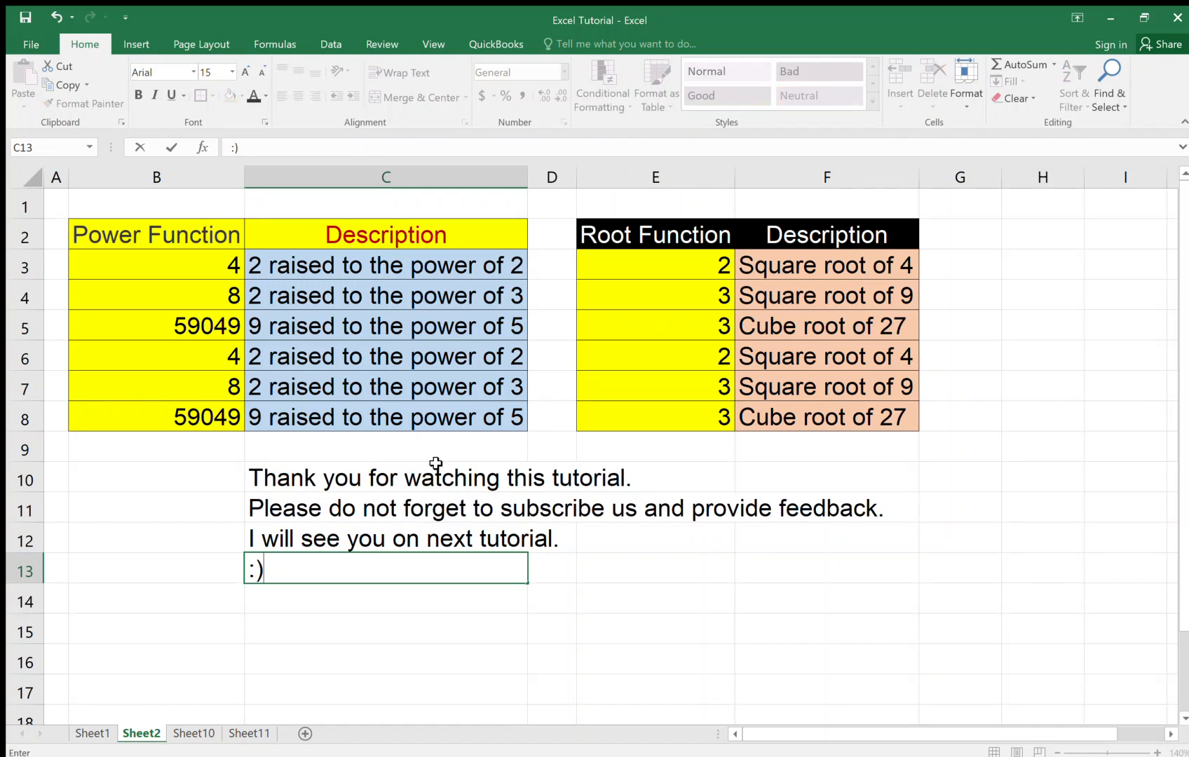